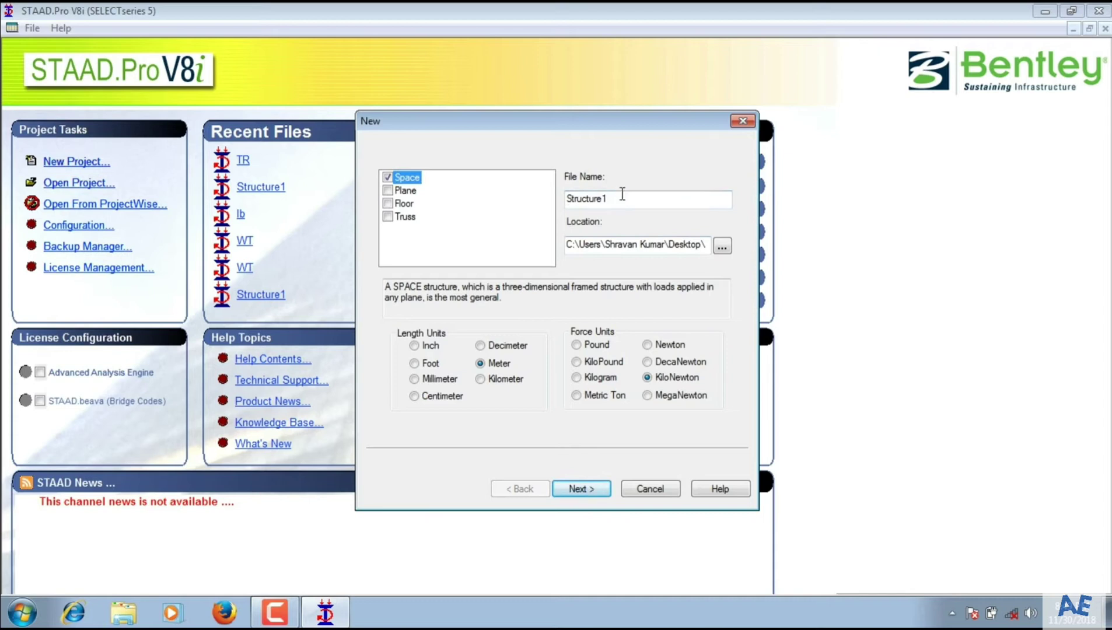
# Create a Space structure named AAA in the Trnamision tower folder, with meter and kilonewton units, starting with Add Beam.
pyautogui.write('AAA')
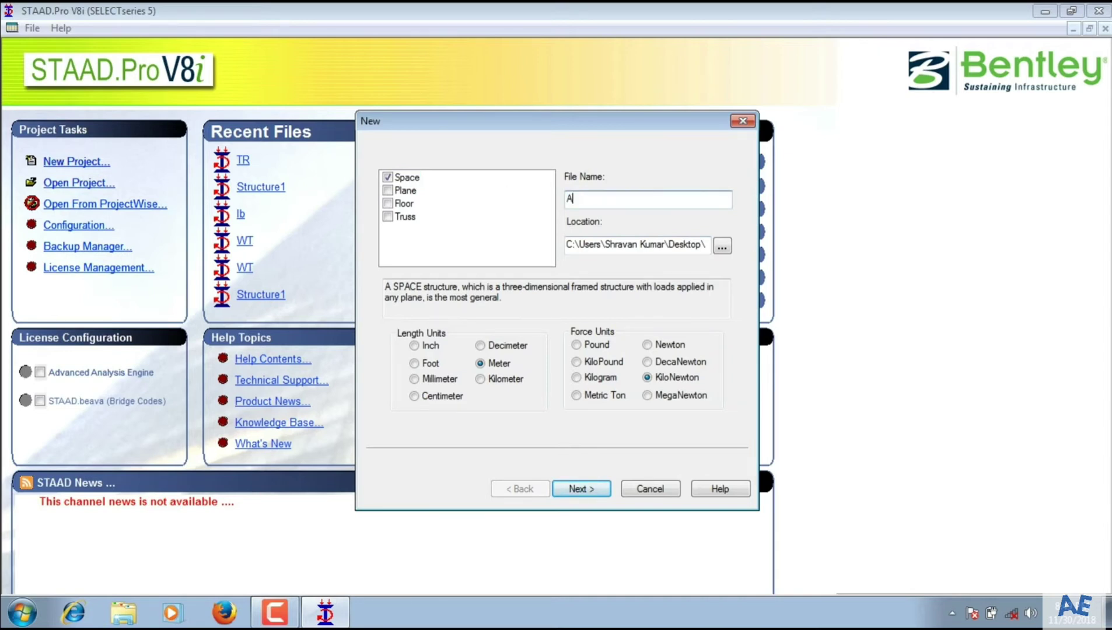
pyautogui.click(718, 244)
pyautogui.moveTo(670, 290); pyautogui.dragTo(667, 379)
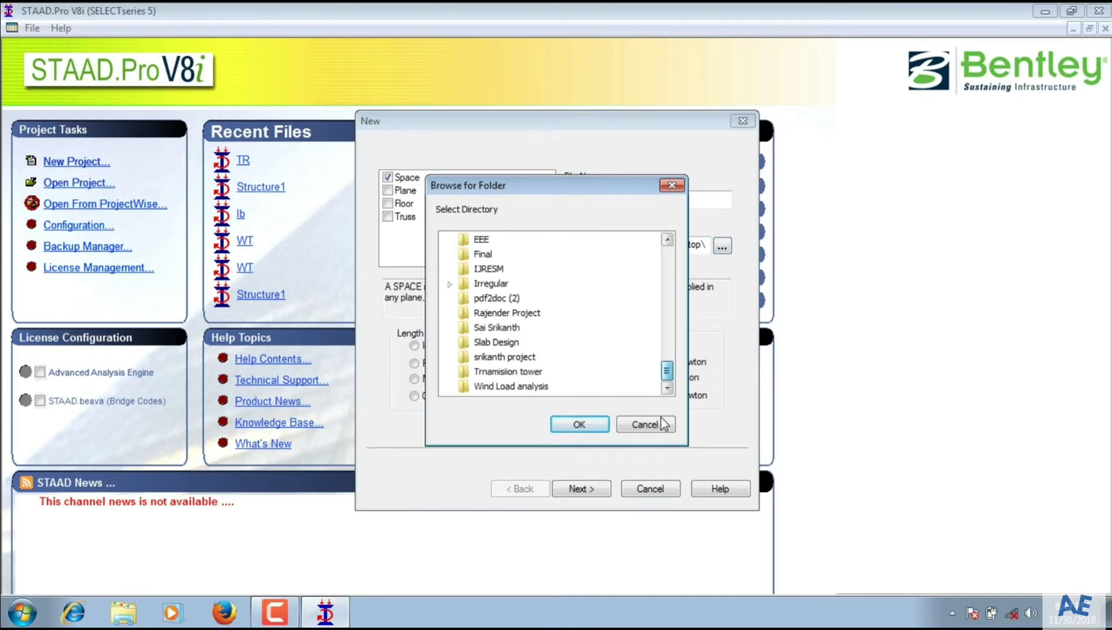
pyautogui.click(505, 372)
pyautogui.click(584, 424)
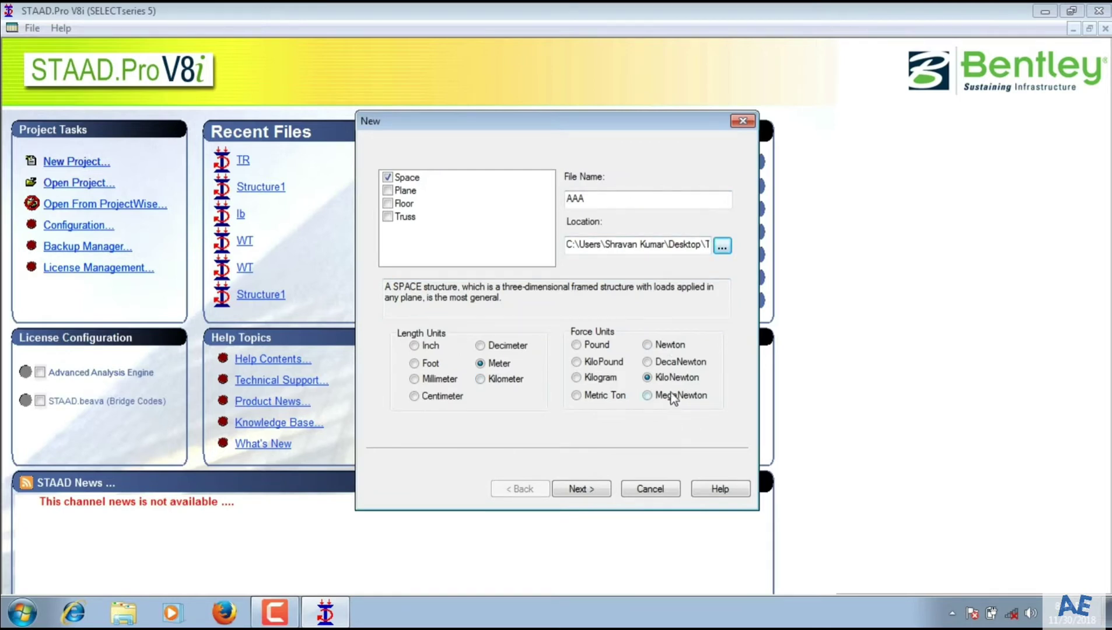
pyautogui.click(580, 489)
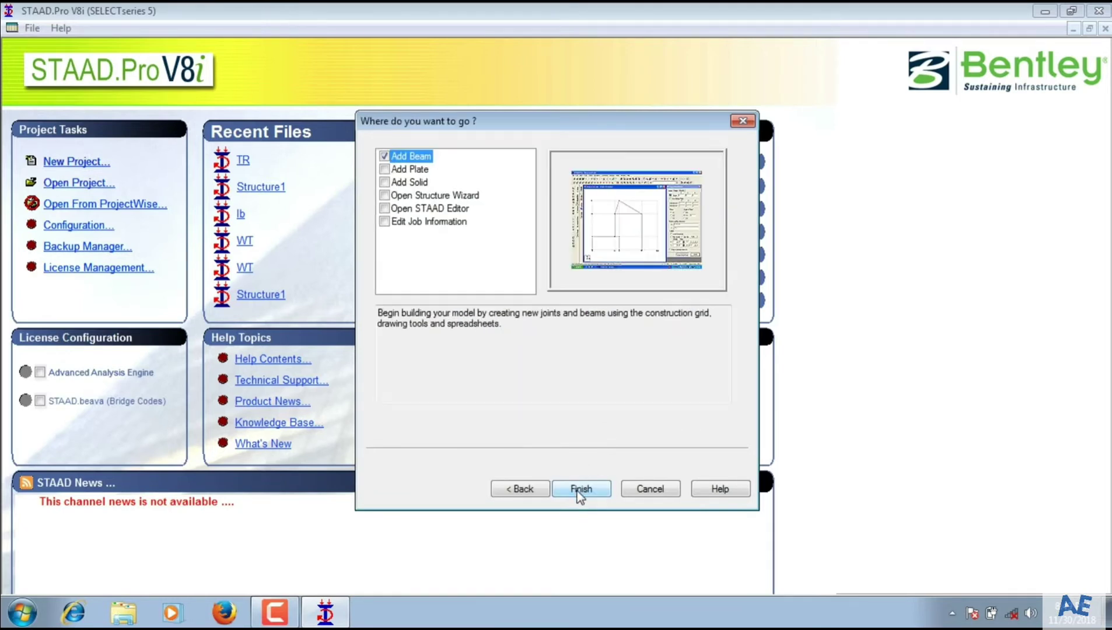
pyautogui.click(579, 493)
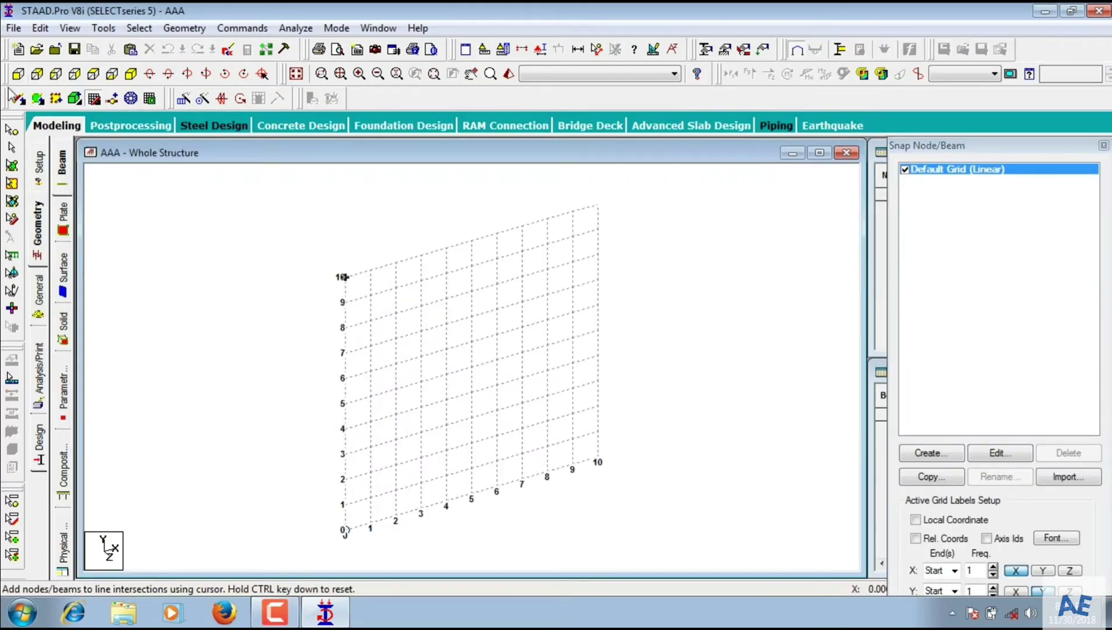
# Edit the default linear grid to lie in the X-Z plane and show it in isometric view.
pyautogui.click(18, 74)
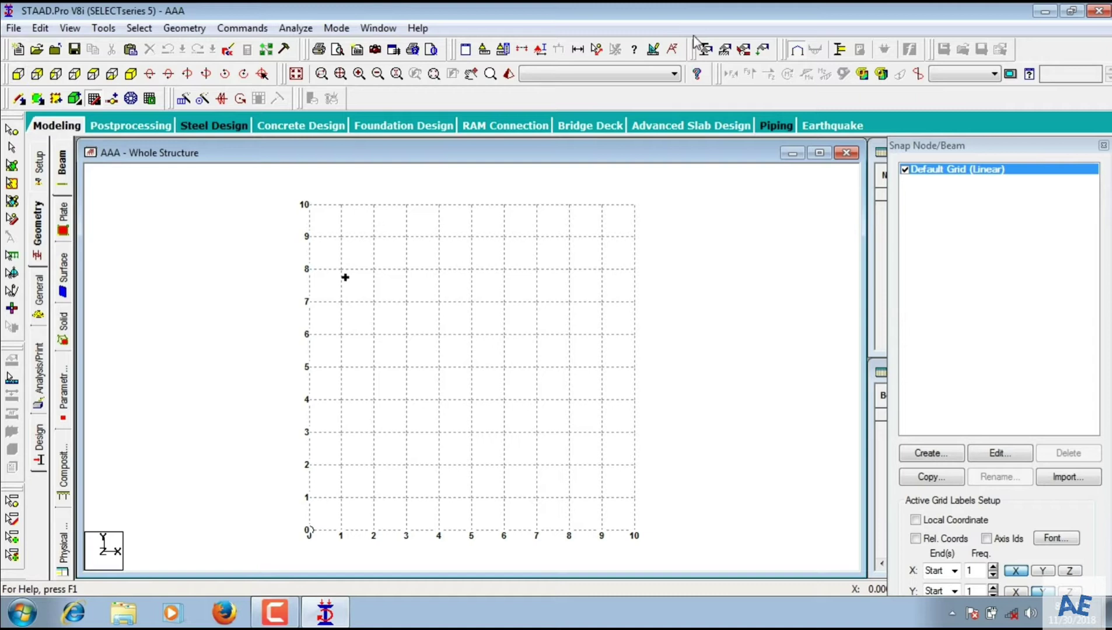
pyautogui.click(997, 454)
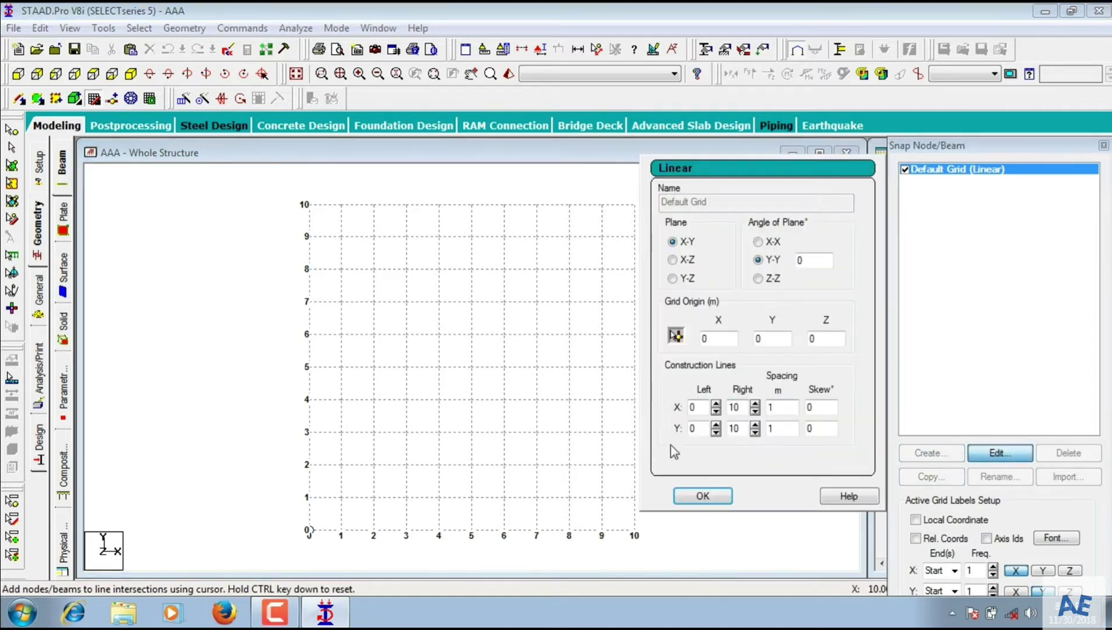
pyautogui.click(672, 260)
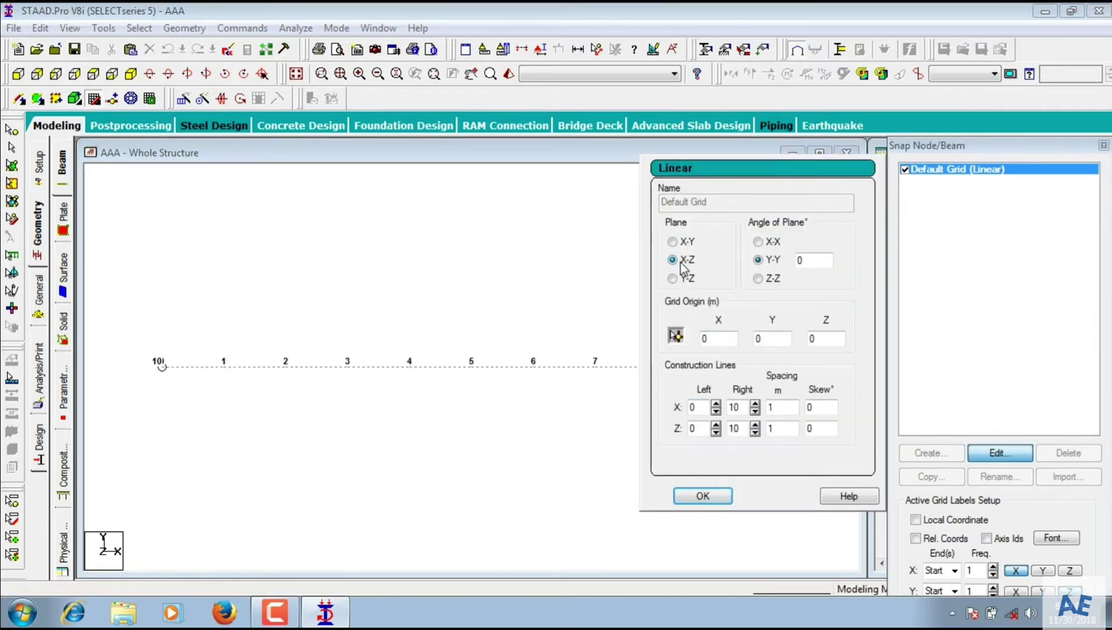
pyautogui.click(137, 86)
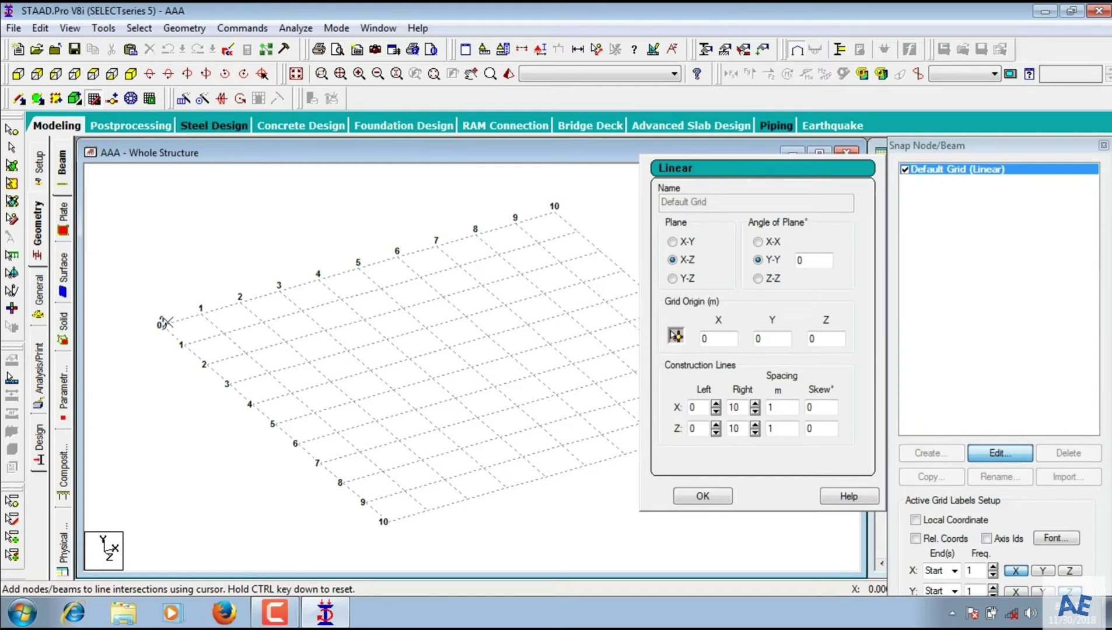
# Extend the grid's right-side construction lines to 14 in both X and Z and apply the grid settings.
pyautogui.click(756, 404)
pyautogui.click(756, 405)
pyautogui.click(756, 404)
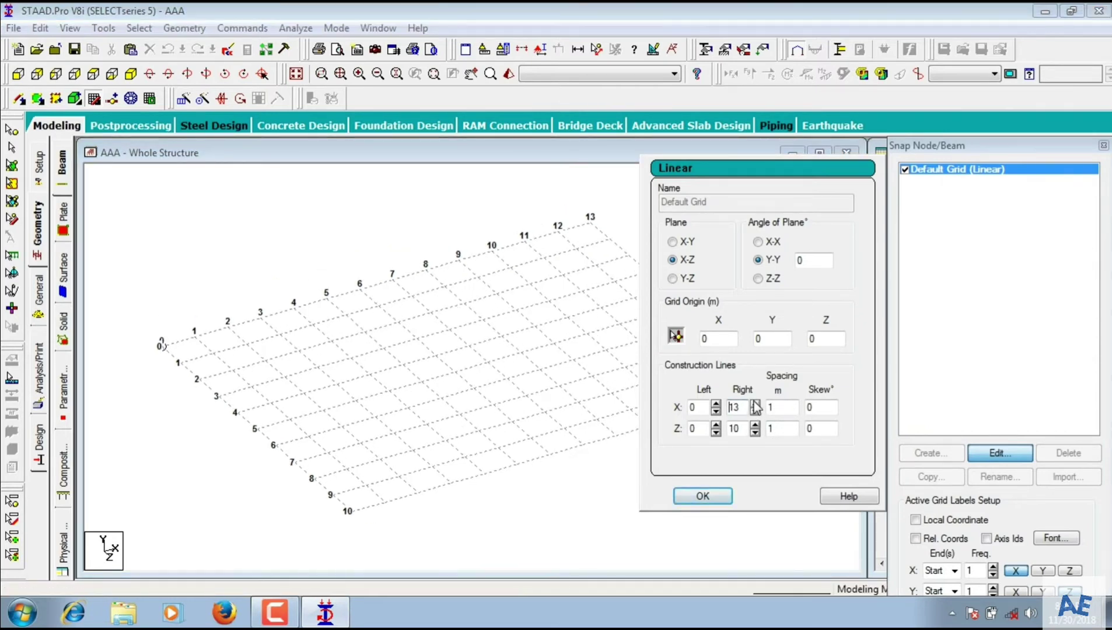
pyautogui.click(755, 403)
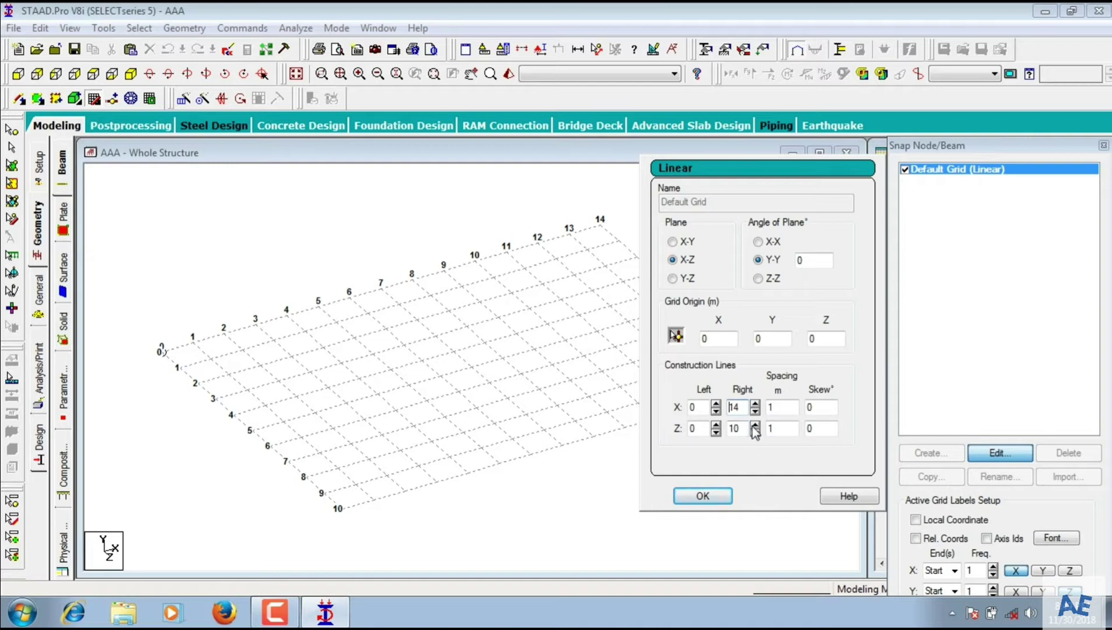
pyautogui.click(755, 426)
pyautogui.click(755, 426)
pyautogui.click(755, 426)
pyautogui.click(755, 426)
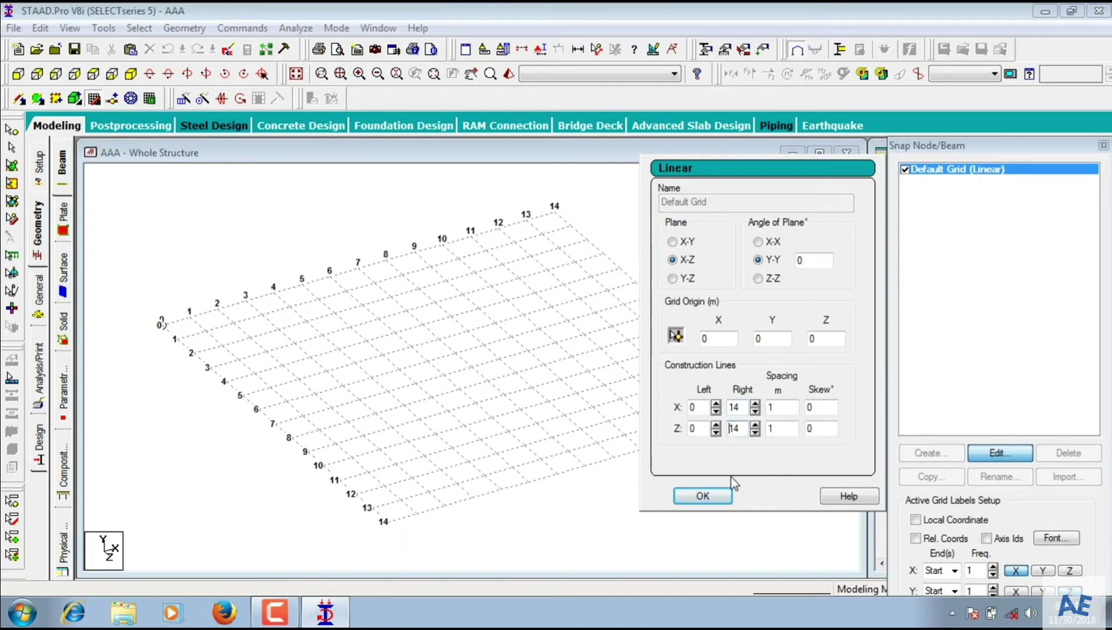
pyautogui.click(702, 496)
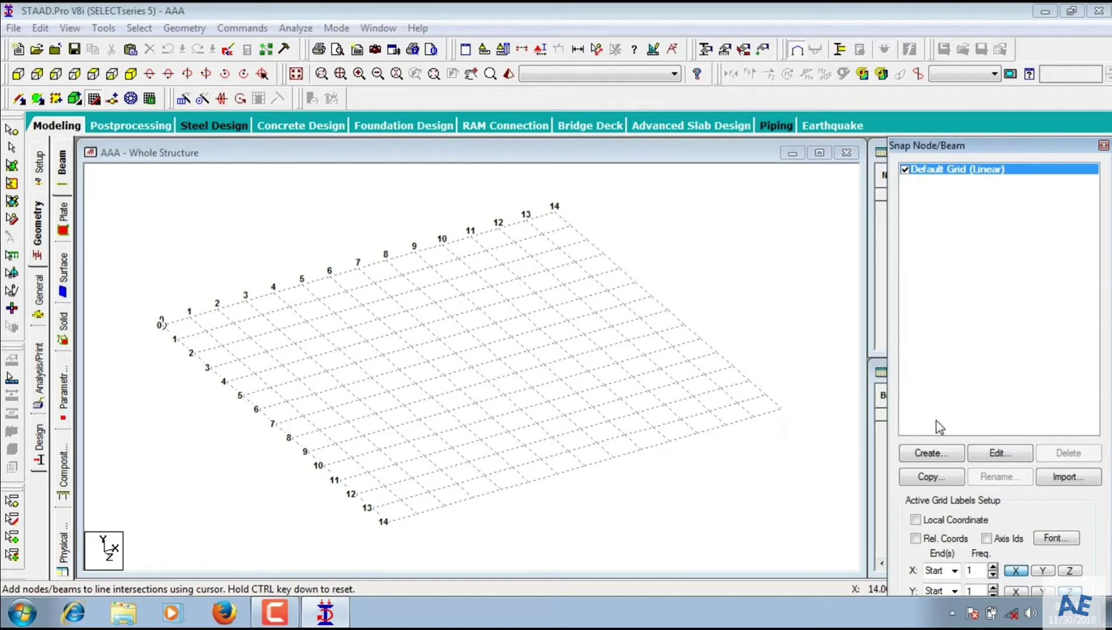
# In plan view, draw the outer square of beams with corners from X 0, Z 0 to X 14, Z 14.
pyautogui.click(93, 74)
pyautogui.click(312, 207)
pyautogui.click(634, 204)
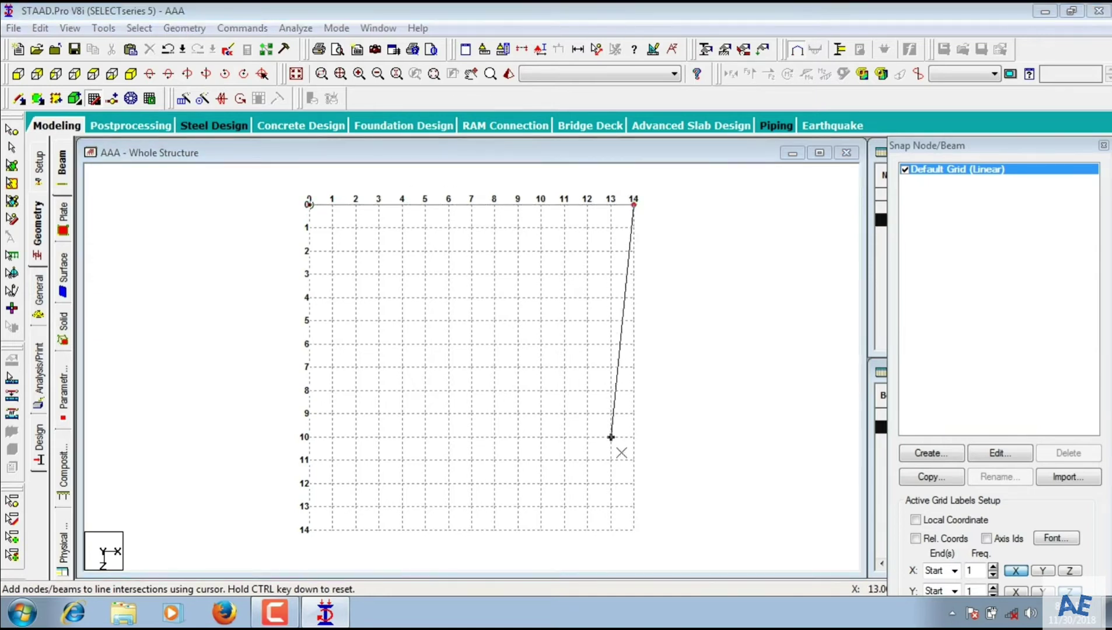
pyautogui.click(640, 533)
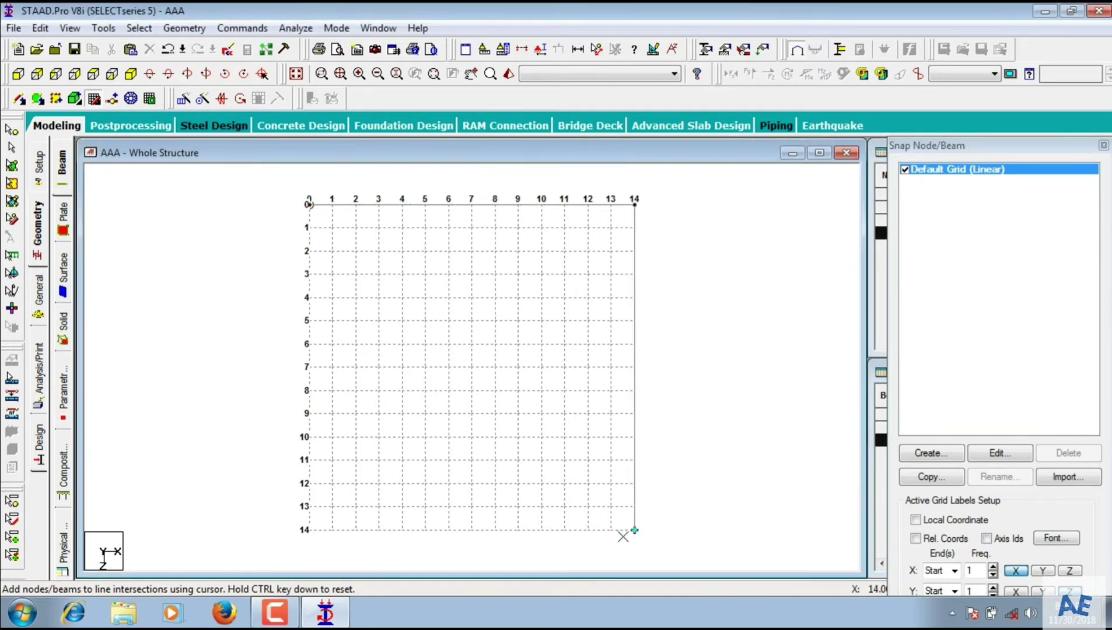
pyautogui.click(303, 533)
pyautogui.click(308, 205)
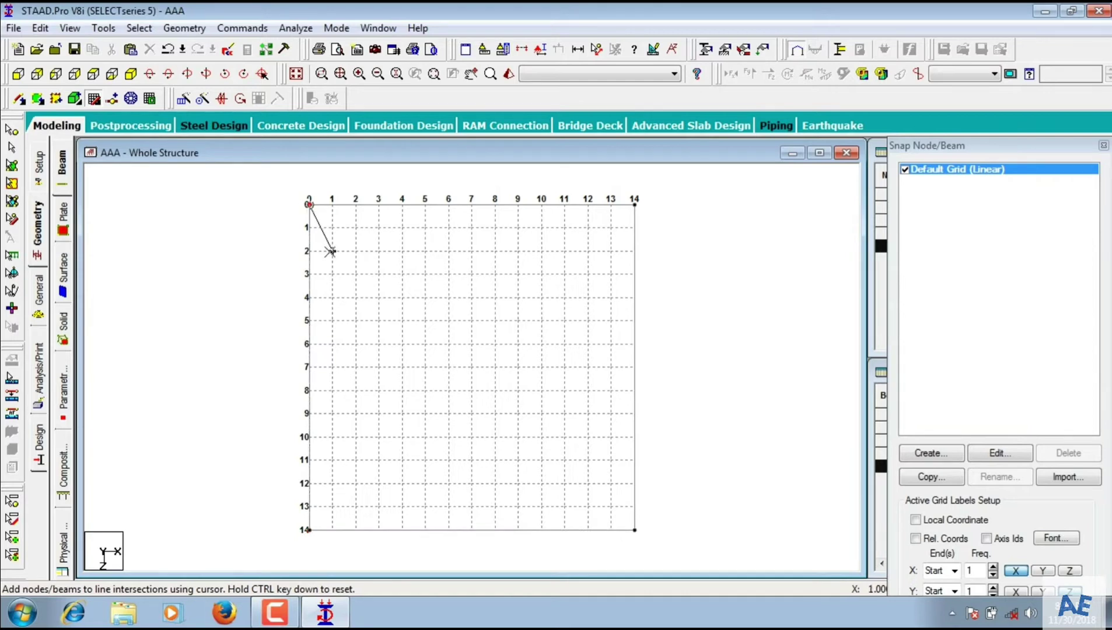
pyautogui.press('Escape')
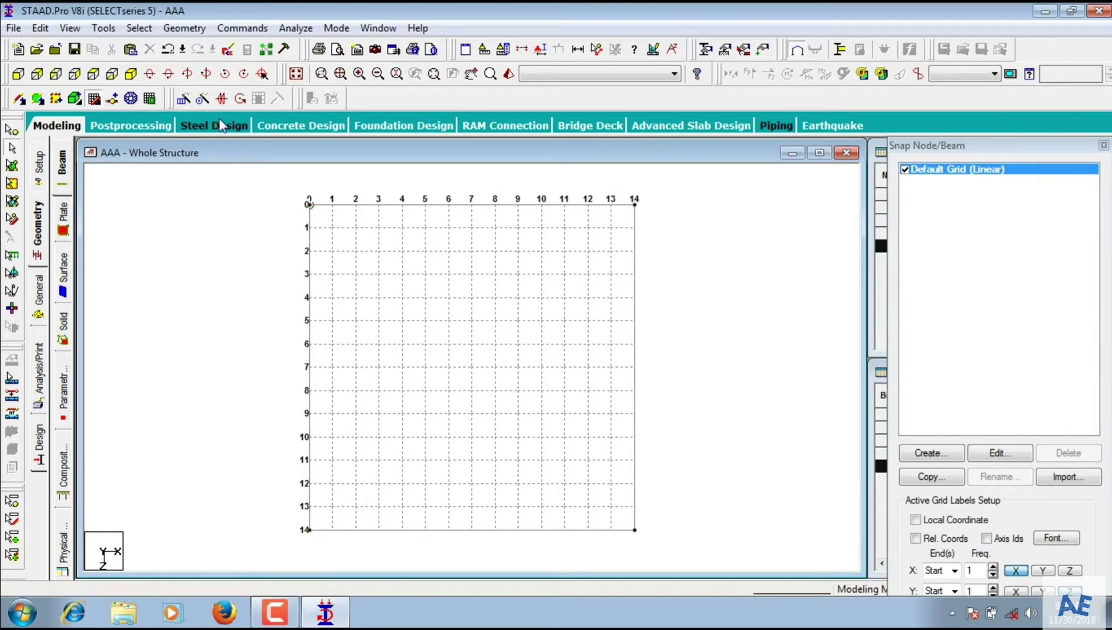
pyautogui.click(94, 101)
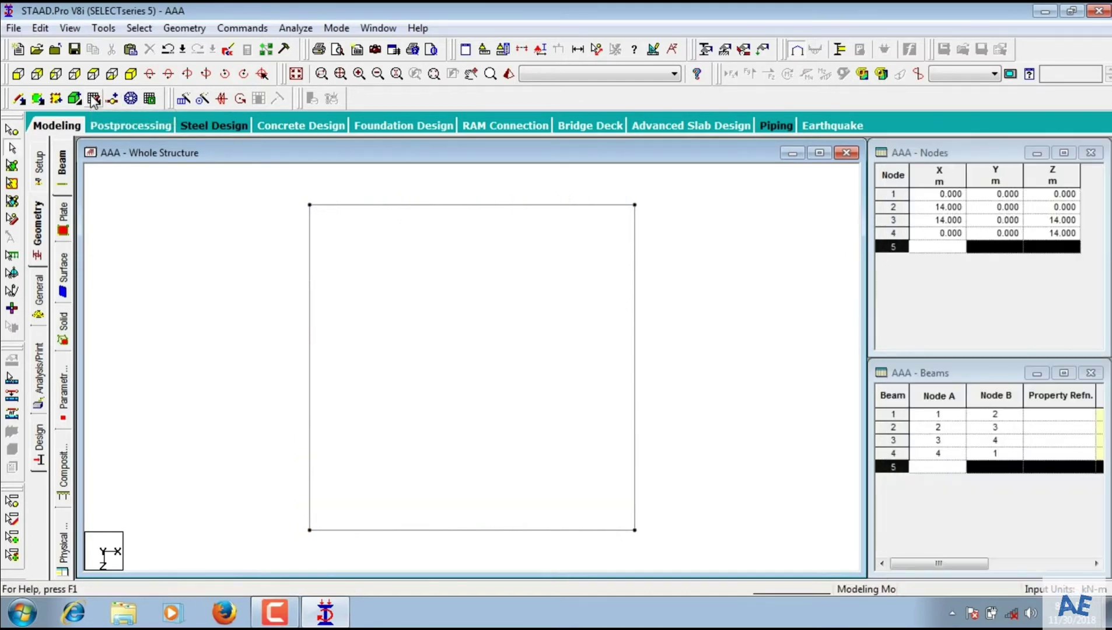
# Draw a second, inner square of beams with corners from X 1, Z 1 to X 13, Z 13.
pyautogui.click(93, 100)
pyautogui.click(333, 227)
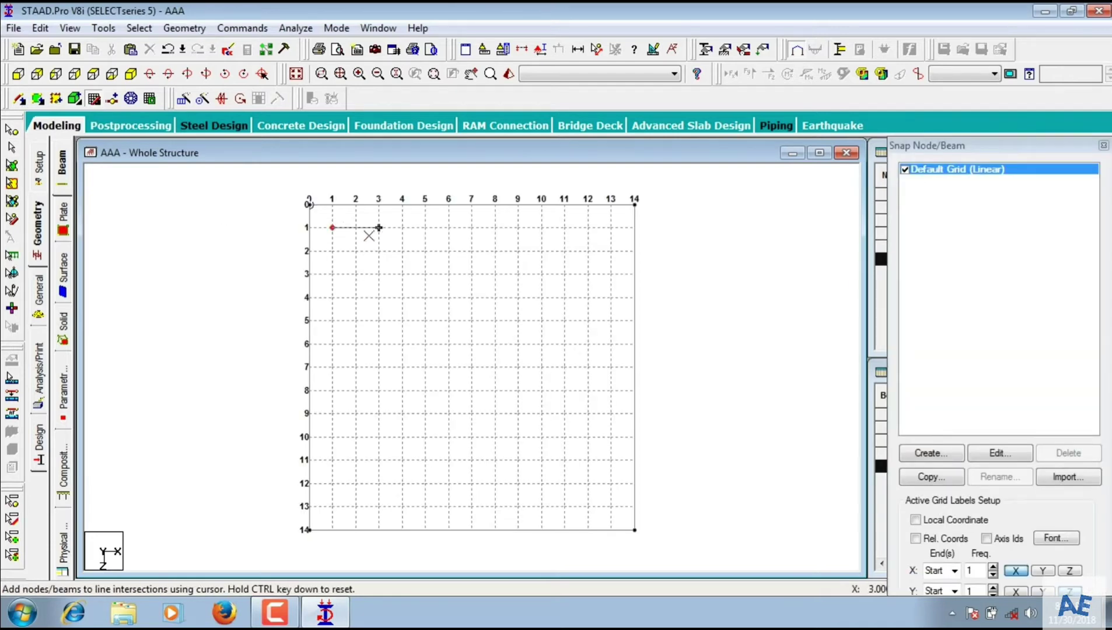
pyautogui.click(611, 228)
pyautogui.click(610, 506)
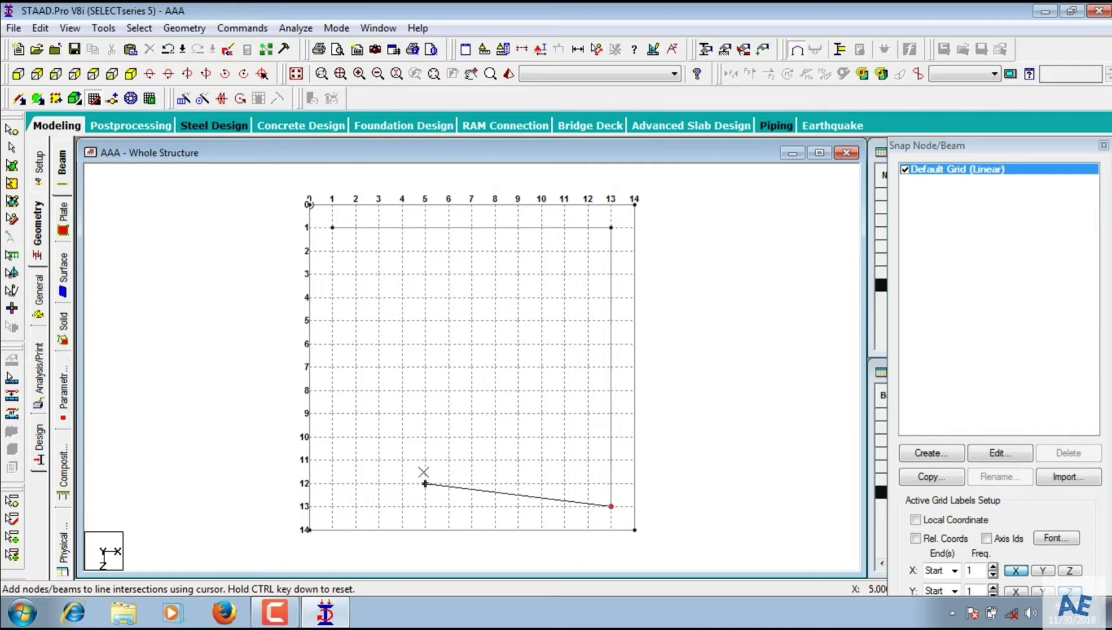
pyautogui.click(332, 507)
pyautogui.click(332, 228)
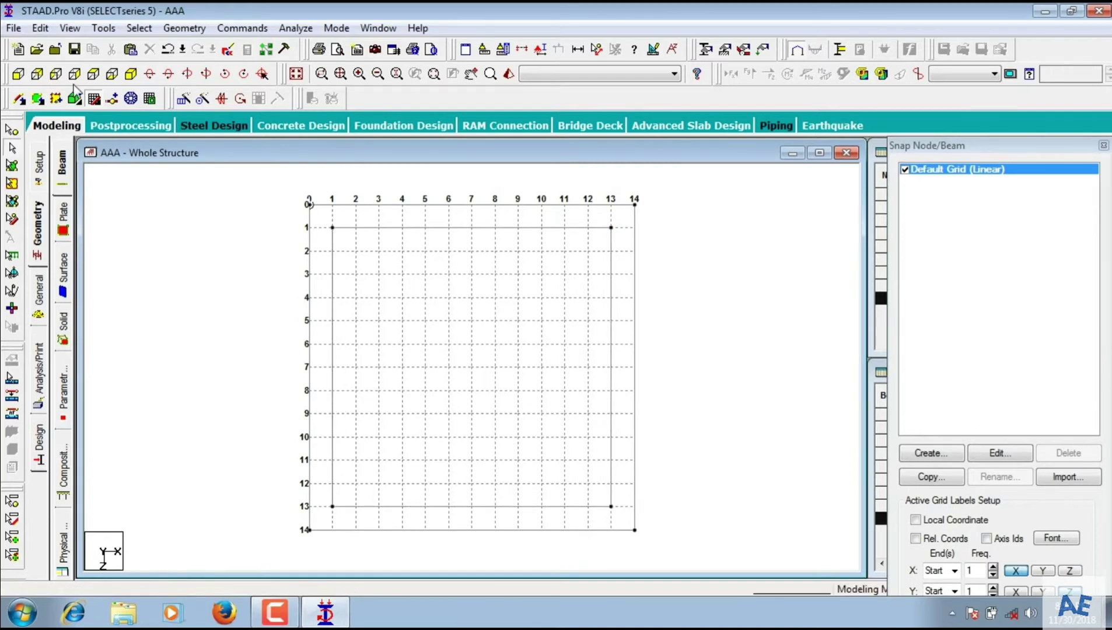
pyautogui.click(93, 100)
# Draw a third concentric square of beams with corners from X 2, Z 2 to X 12, Z 12.
pyautogui.click(94, 101)
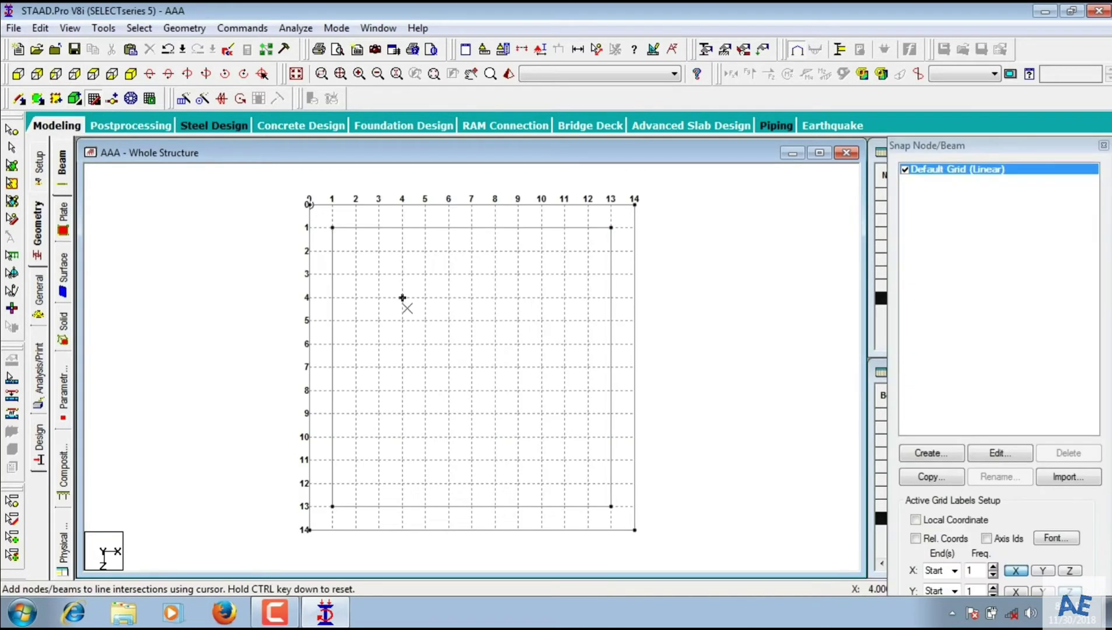
pyautogui.click(355, 251)
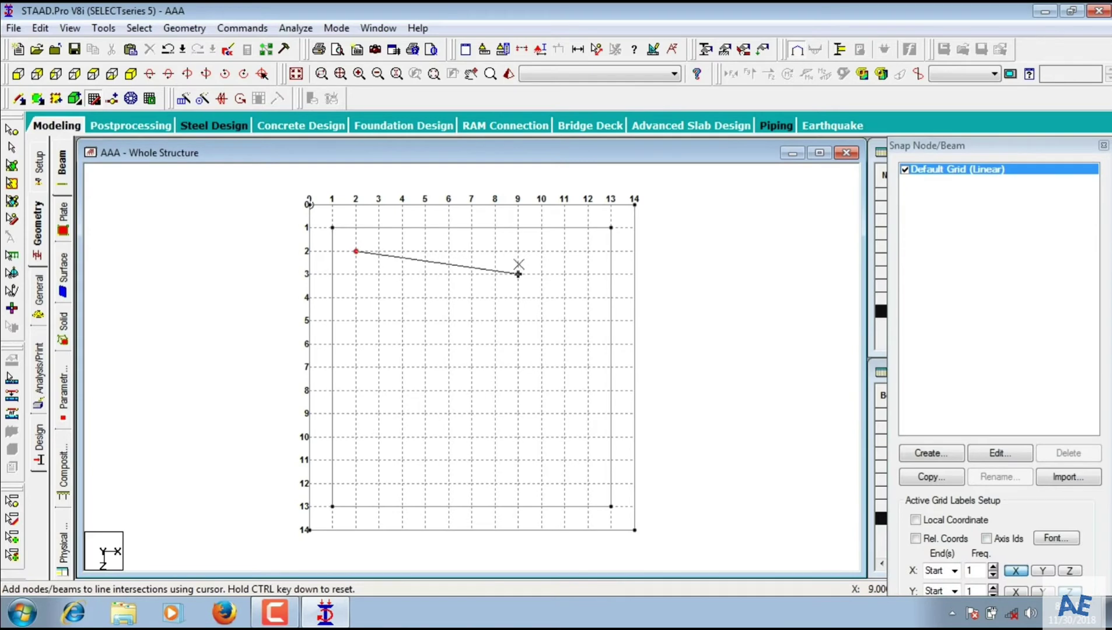
pyautogui.click(588, 251)
pyautogui.click(588, 483)
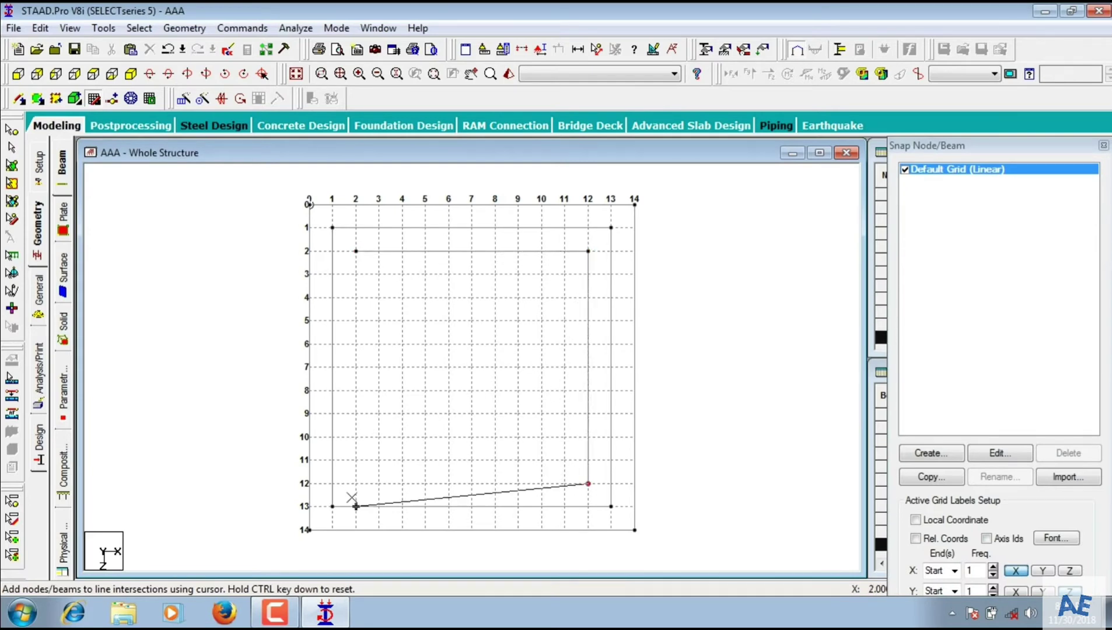
pyautogui.click(356, 483)
pyautogui.click(356, 250)
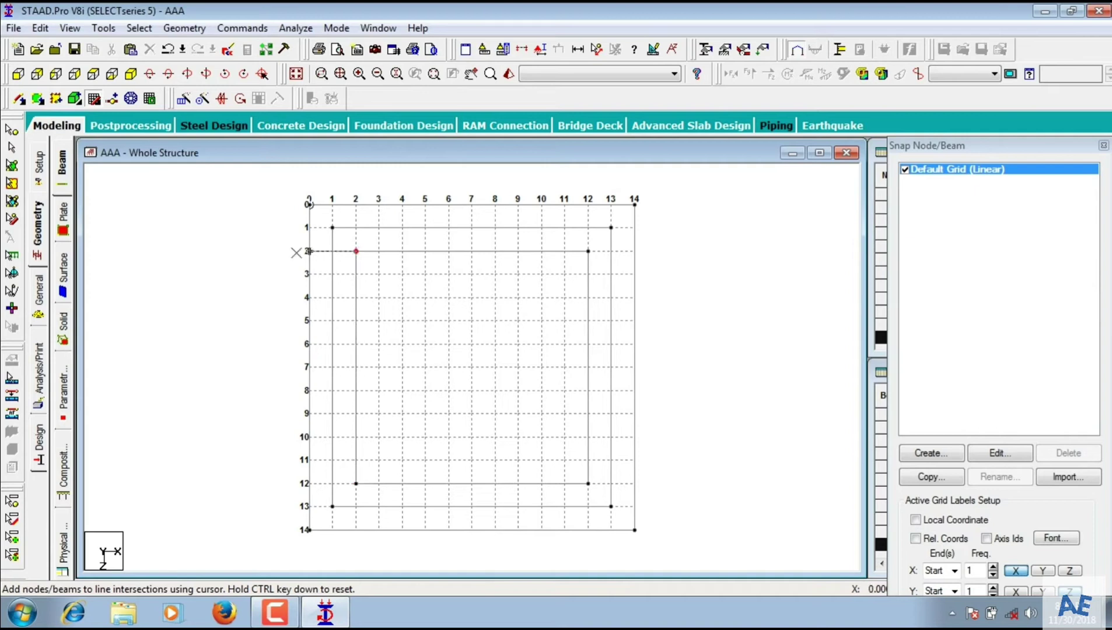
pyautogui.click(93, 100)
# Draw a fourth concentric square of beams with corners from X 3, Z 3 to X 11, Z 11.
pyautogui.click(93, 101)
pyautogui.click(378, 274)
pyautogui.click(564, 273)
pyautogui.click(564, 460)
pyautogui.click(380, 460)
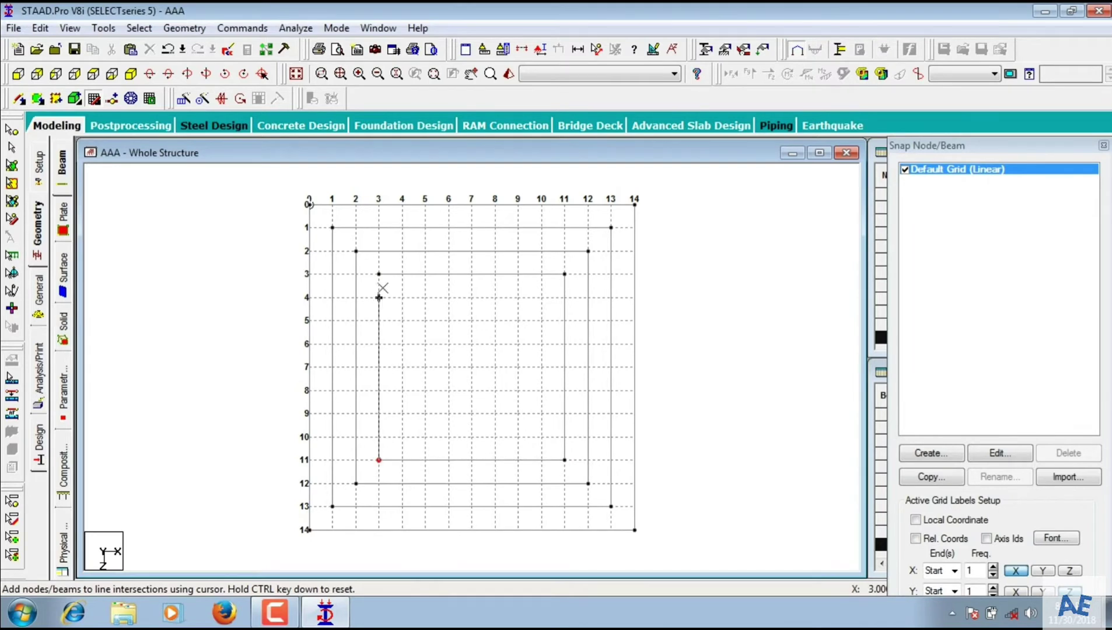
pyautogui.click(94, 100)
# Draw a fifth concentric square of beams with corners from X 4, Z 4 to X 10, Z 10.
pyautogui.click(94, 100)
pyautogui.click(402, 298)
pyautogui.click(542, 297)
pyautogui.click(542, 437)
pyautogui.click(401, 437)
pyautogui.click(93, 96)
# Draw a sixth concentric square of beams with corners from X 5, Z 5 to X 9, Z 9.
pyautogui.click(93, 97)
pyautogui.click(426, 320)
pyautogui.click(518, 320)
pyautogui.click(518, 413)
pyautogui.click(425, 413)
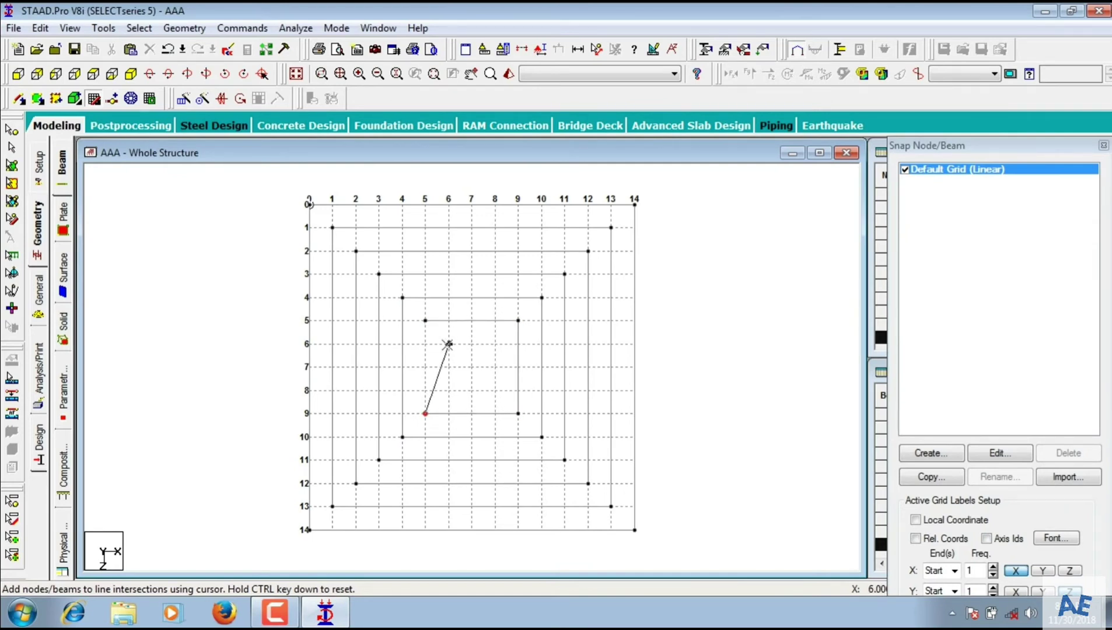
pyautogui.click(425, 320)
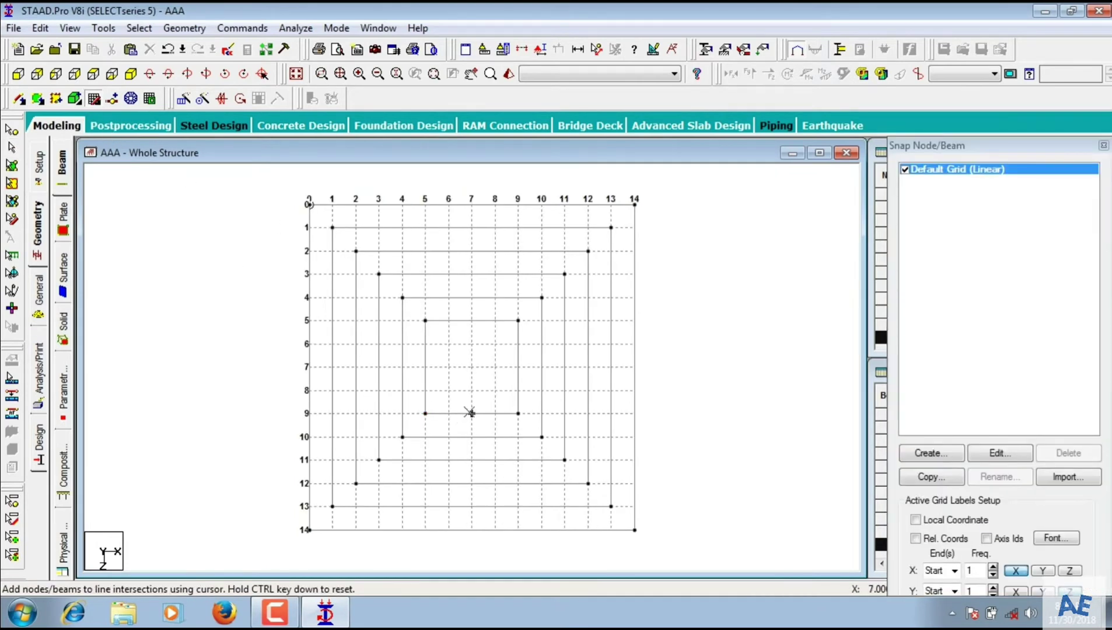
# Draw the innermost square of beams from X 6, Z 6 to X 8, Z 8 and add a node at its centre, X 7, Z 7.
pyautogui.click(449, 344)
pyautogui.click(495, 344)
pyautogui.click(495, 390)
pyautogui.click(448, 391)
pyautogui.click(448, 344)
pyautogui.click(94, 99)
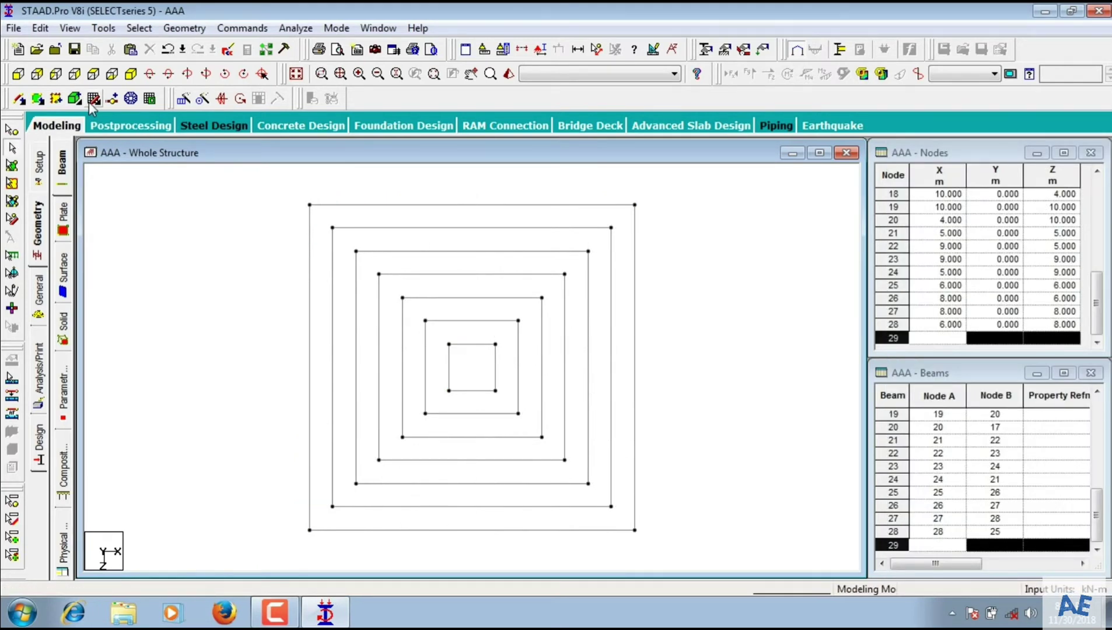
pyautogui.click(92, 101)
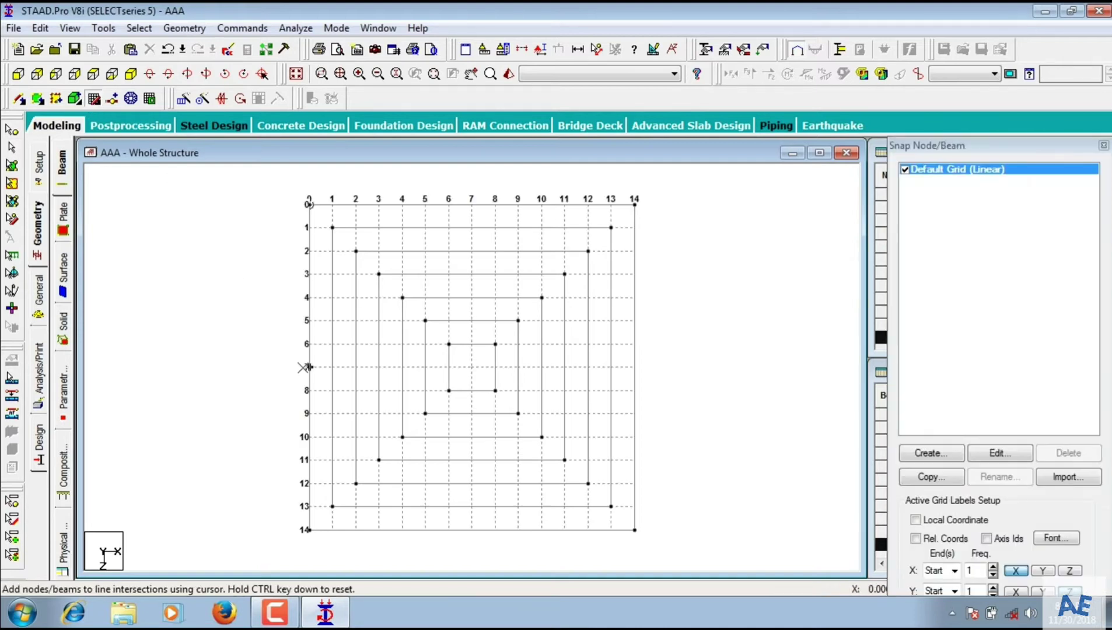
pyautogui.click(472, 368)
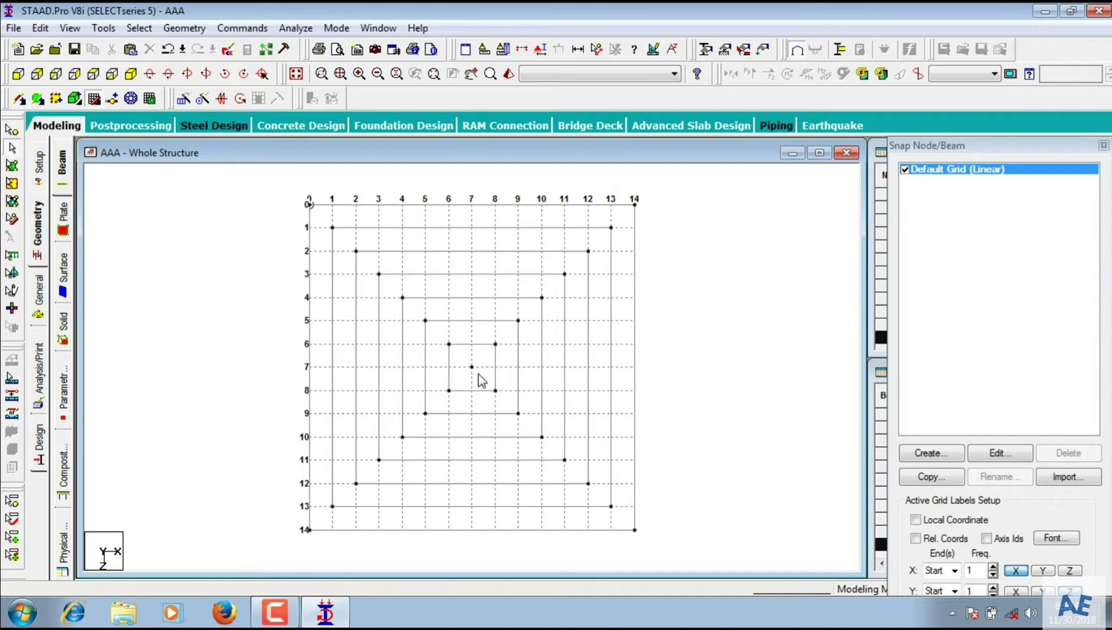
# Move all the squares inside the outermost one by 5 m in Y, then clear the selection.
pyautogui.moveTo(322, 214); pyautogui.dragTo(610, 516)
pyautogui.rightClick(462, 427)
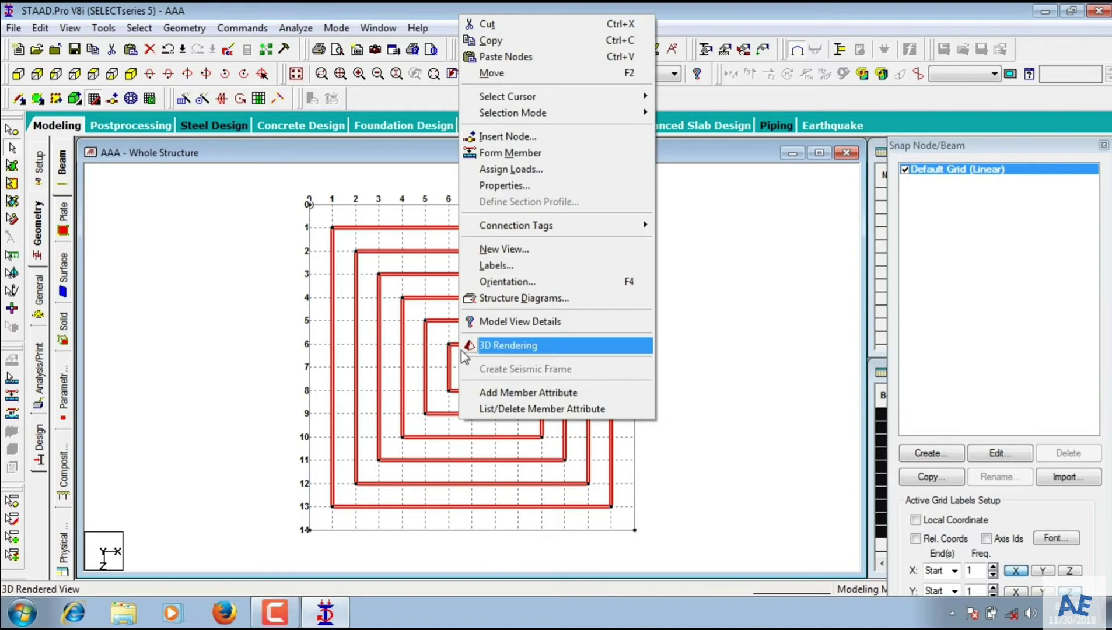
pyautogui.click(497, 75)
pyautogui.doubleClick(480, 340)
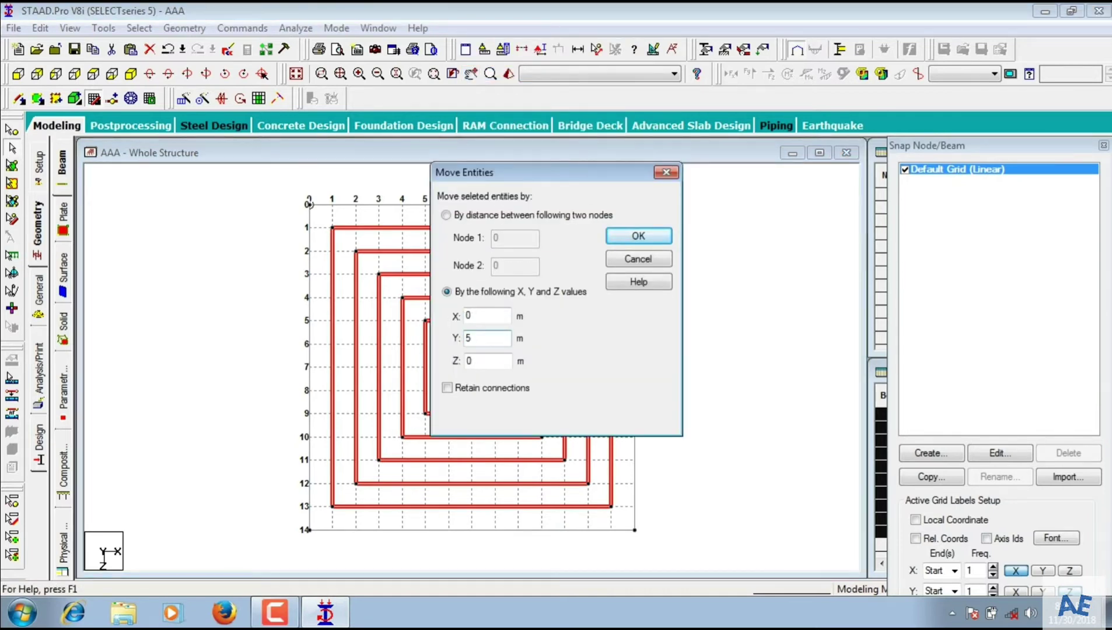
pyautogui.press('Return')
pyautogui.click(611, 347)
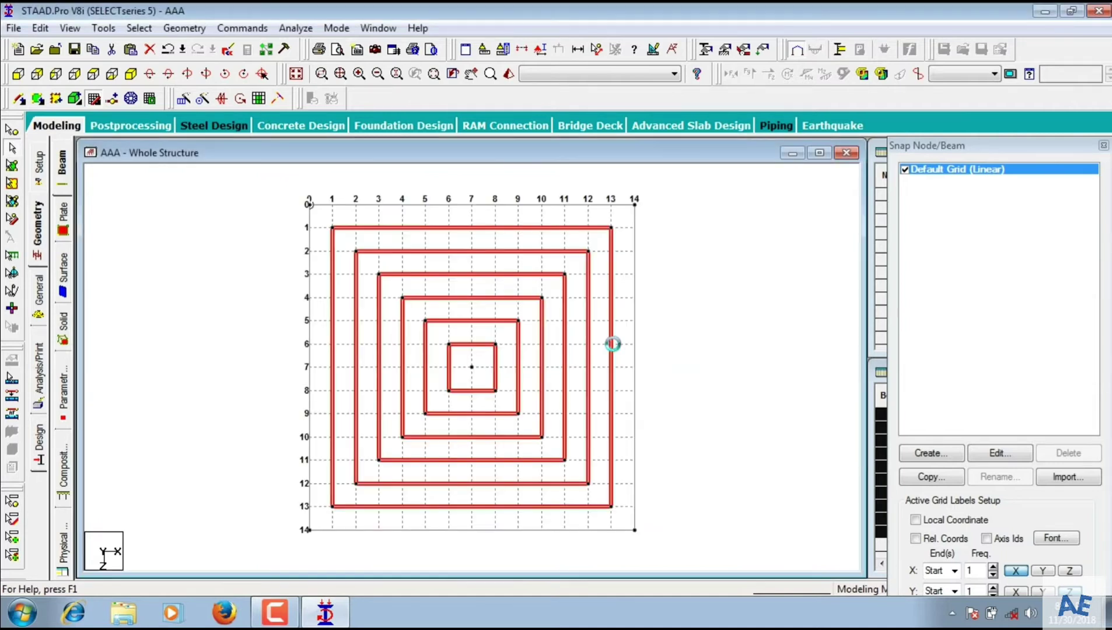
pyautogui.click(704, 322)
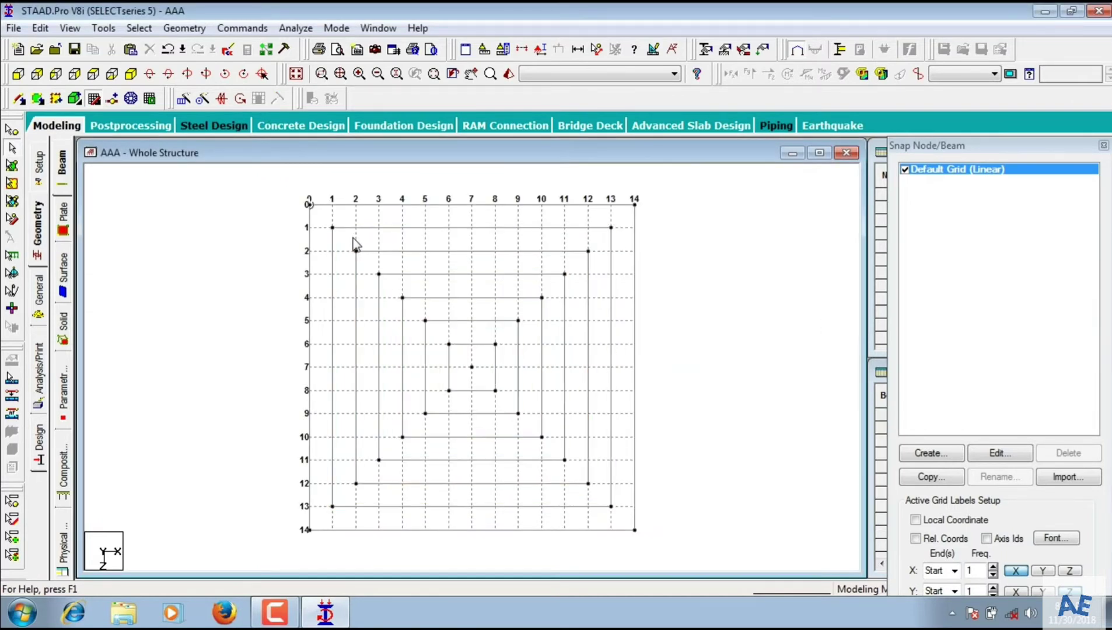
# Move the square with corners at X 2, Z 2 and X 12, Z 12 and all squares inside it by 5 m in Y.
pyautogui.moveTo(344, 237); pyautogui.dragTo(596, 493)
pyautogui.rightClick(503, 400)
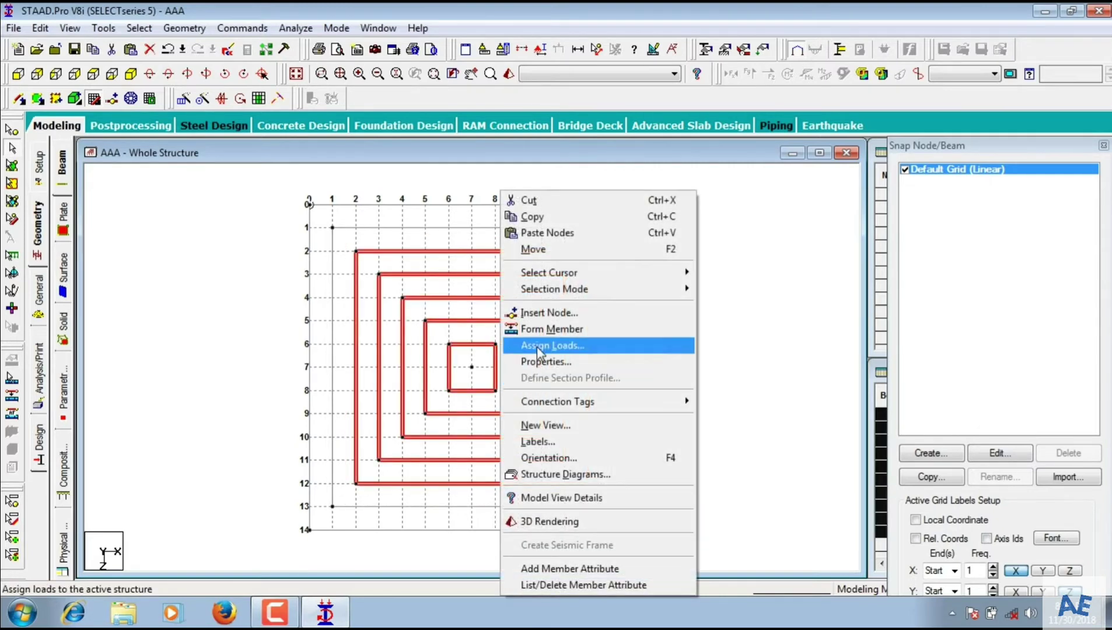
pyautogui.click(571, 253)
pyautogui.doubleClick(471, 342)
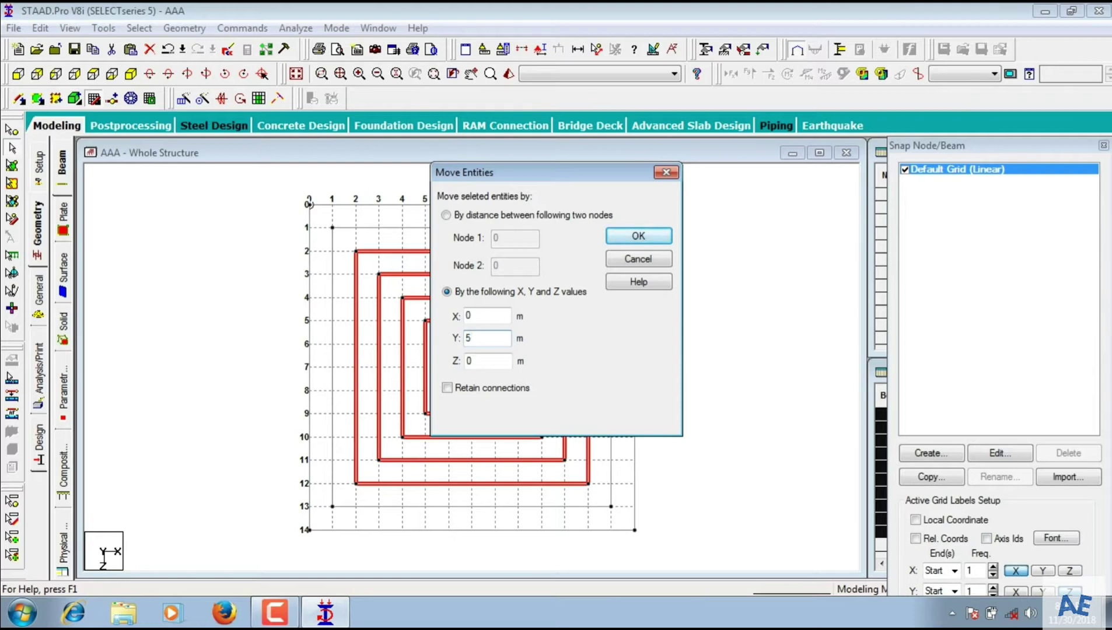
pyautogui.press('Return')
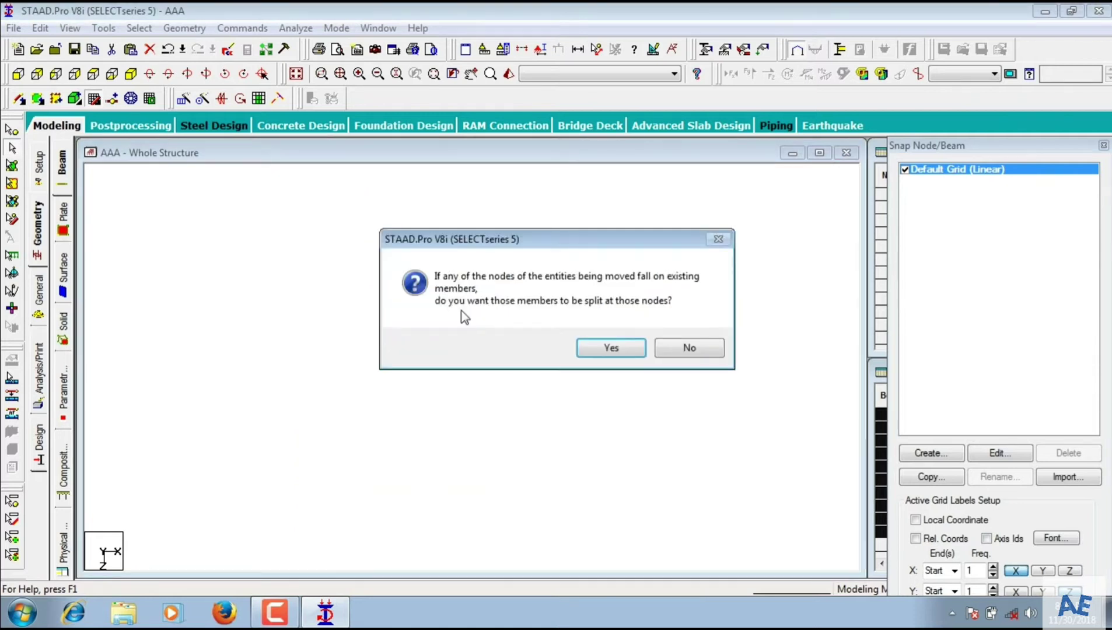
pyautogui.click(603, 350)
# Move the square with corners at X 3, Z 3 and X 11, Z 11 and all squares inside it by 5 m in Y.
pyautogui.moveTo(365, 267); pyautogui.dragTo(572, 468)
pyautogui.rightClick(560, 454)
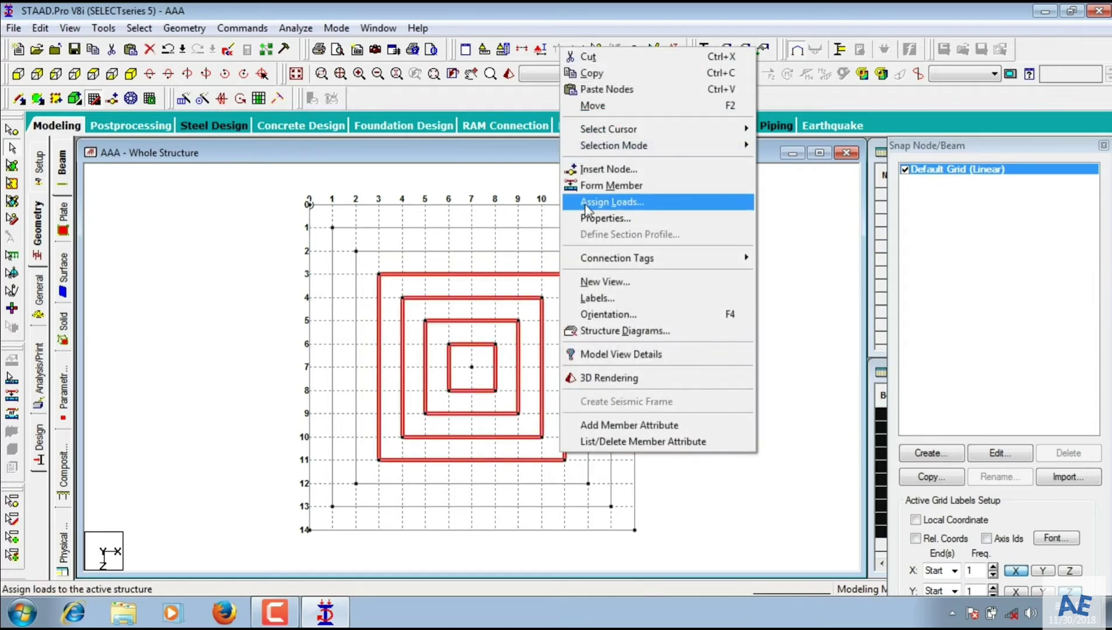
pyautogui.click(593, 106)
pyautogui.click(486, 339)
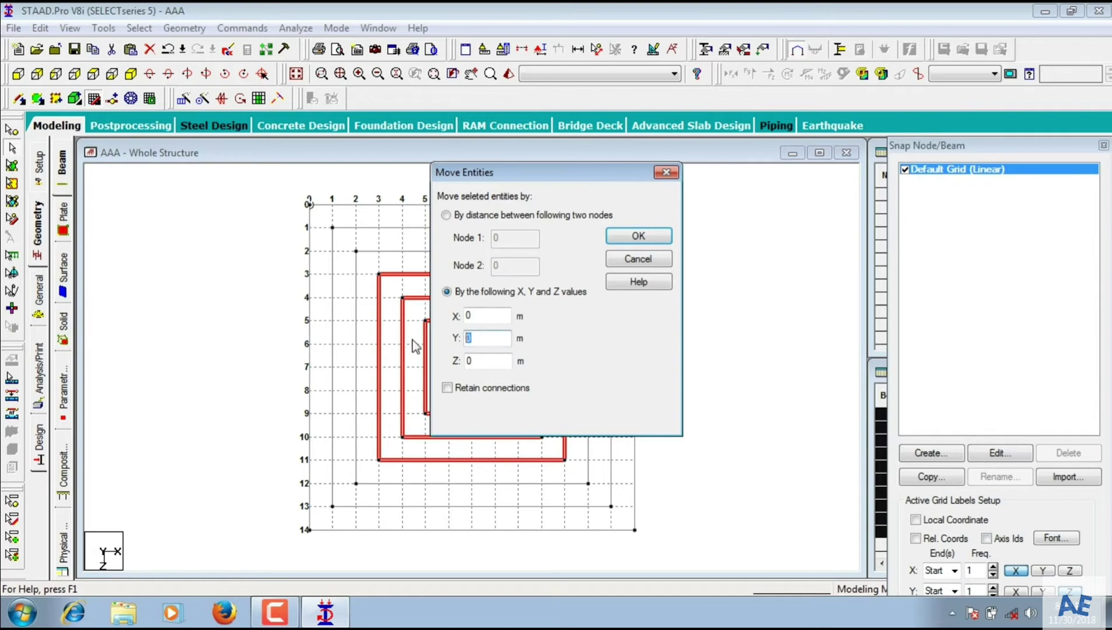
pyautogui.click(623, 238)
pyautogui.press('Return')
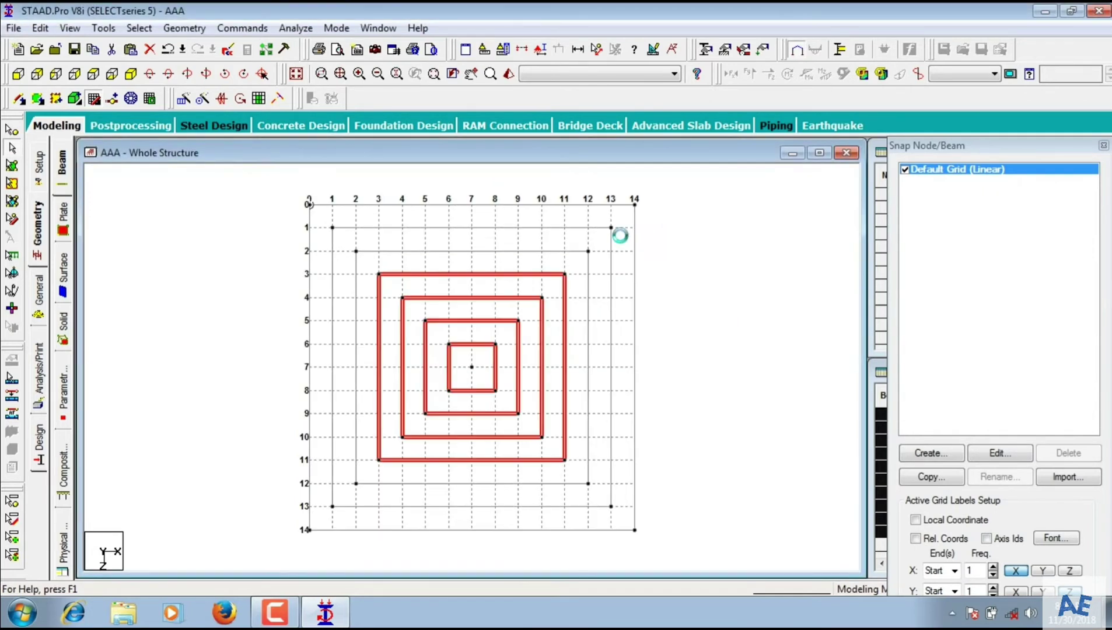
# Move the three innermost squares, from X 4, Z 4 inward, by 5 m in Y.
pyautogui.moveTo(394, 288); pyautogui.dragTo(543, 449)
pyautogui.rightClick(541, 447)
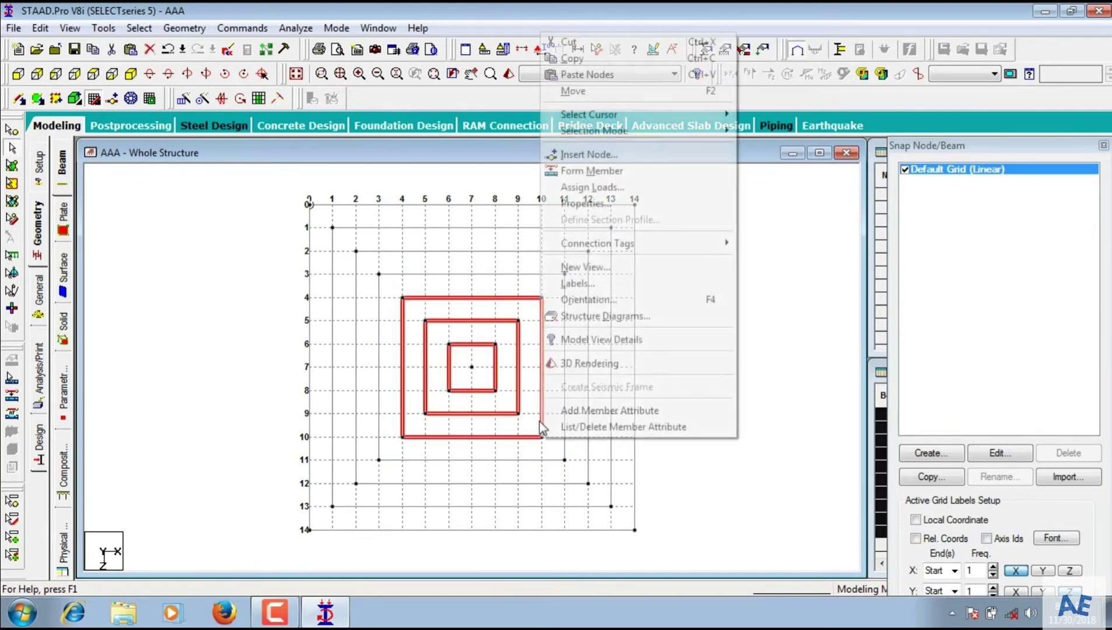
pyautogui.click(572, 90)
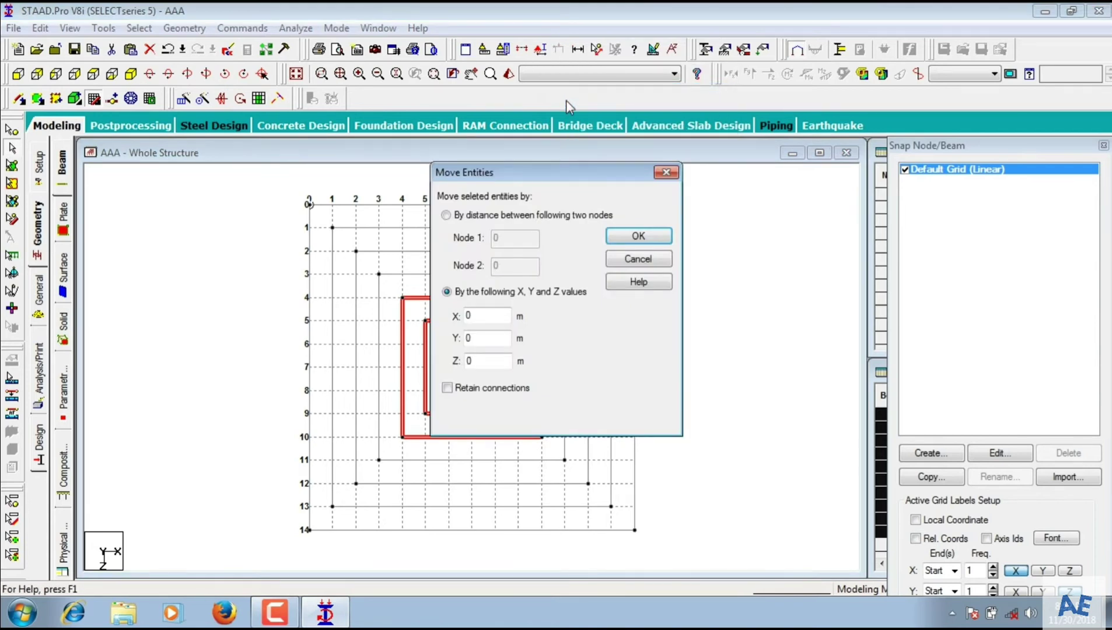
pyautogui.click(476, 340)
pyautogui.click(619, 235)
pyautogui.press('Return')
# Move the two innermost squares, from X 5, Z 5 inward, by 5 m in Y.
pyautogui.moveTo(419, 314); pyautogui.dragTo(523, 432)
pyautogui.rightClick(523, 432)
pyautogui.click(575, 69)
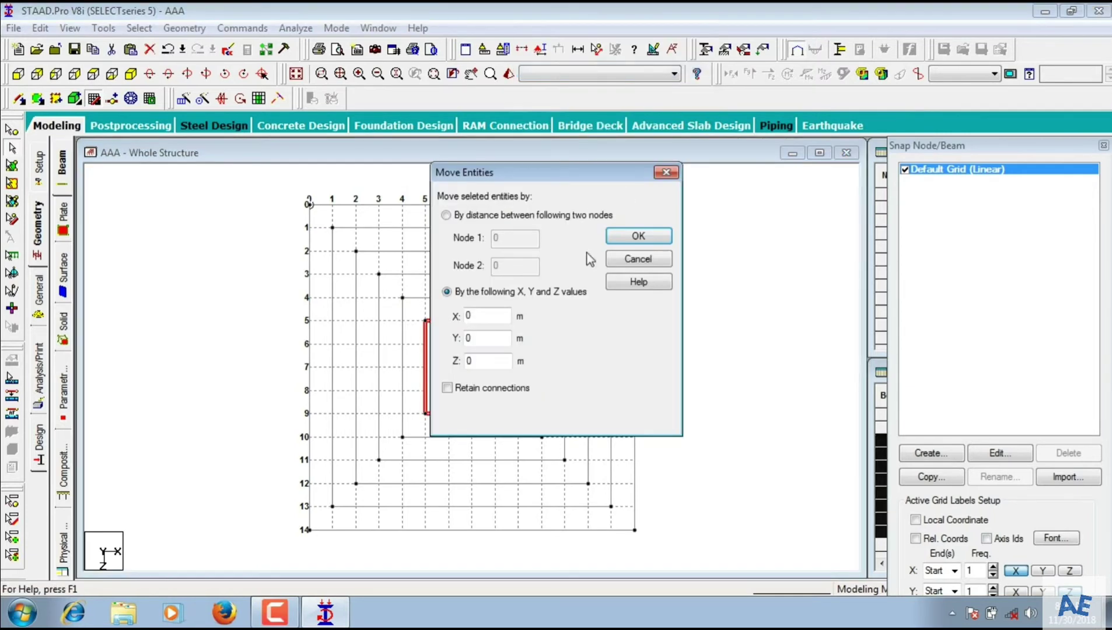
pyautogui.click(640, 238)
pyautogui.click(575, 350)
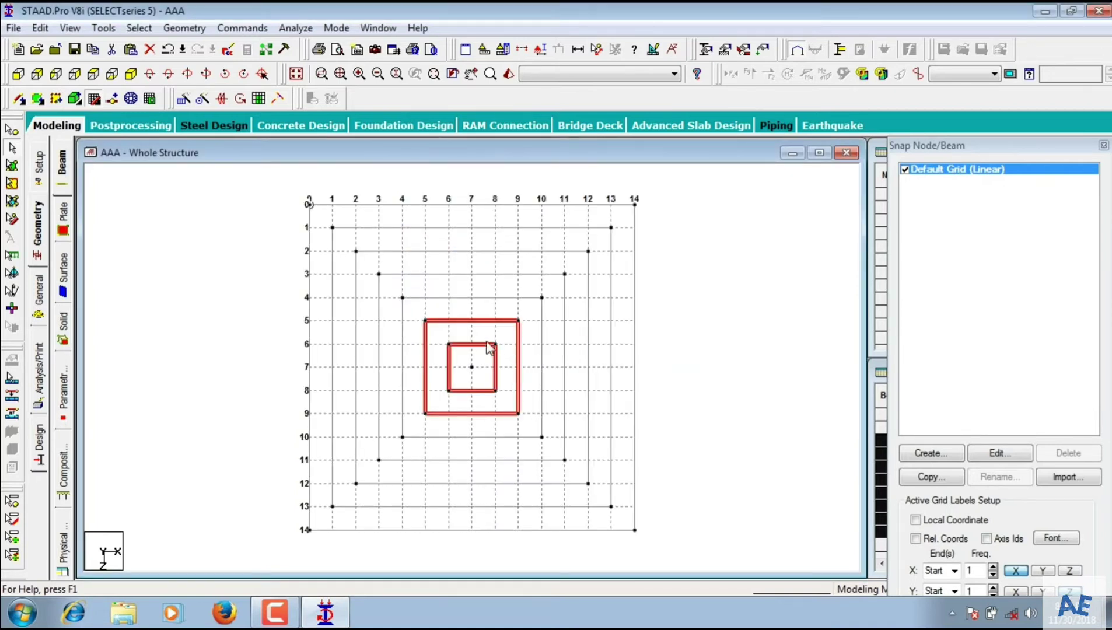
# Move only the innermost square, from X 6, Z 6 to X 8, Z 8, by 5 m in Y, and clear the selection.
pyautogui.click(449, 337)
pyautogui.moveTo(438, 329); pyautogui.dragTo(525, 413)
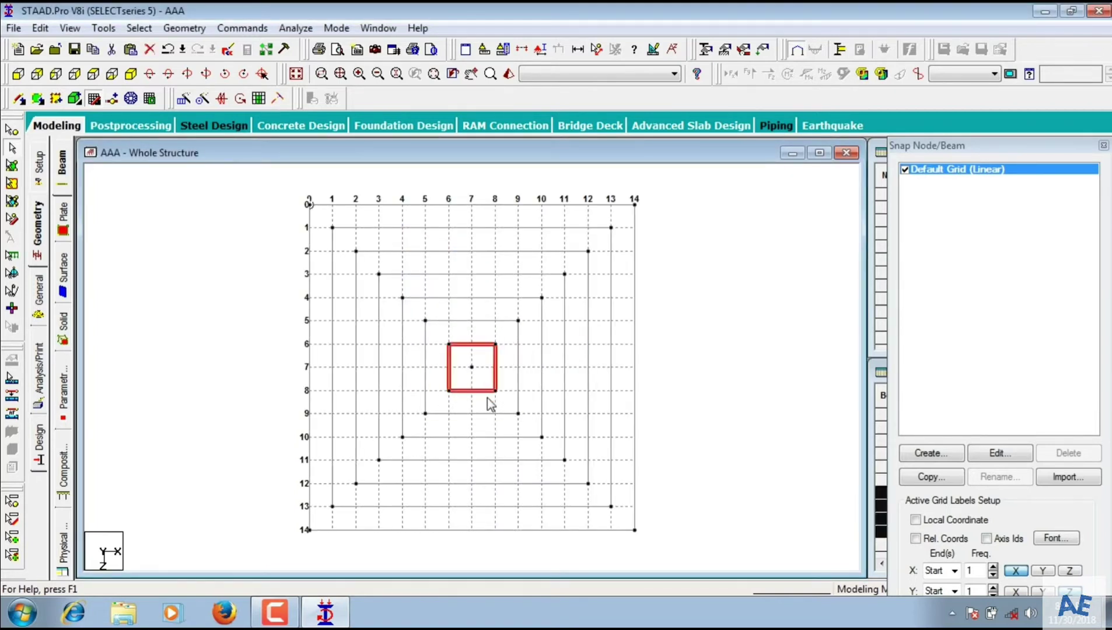
pyautogui.rightClick(480, 403)
pyautogui.click(512, 249)
pyautogui.press('Tab')
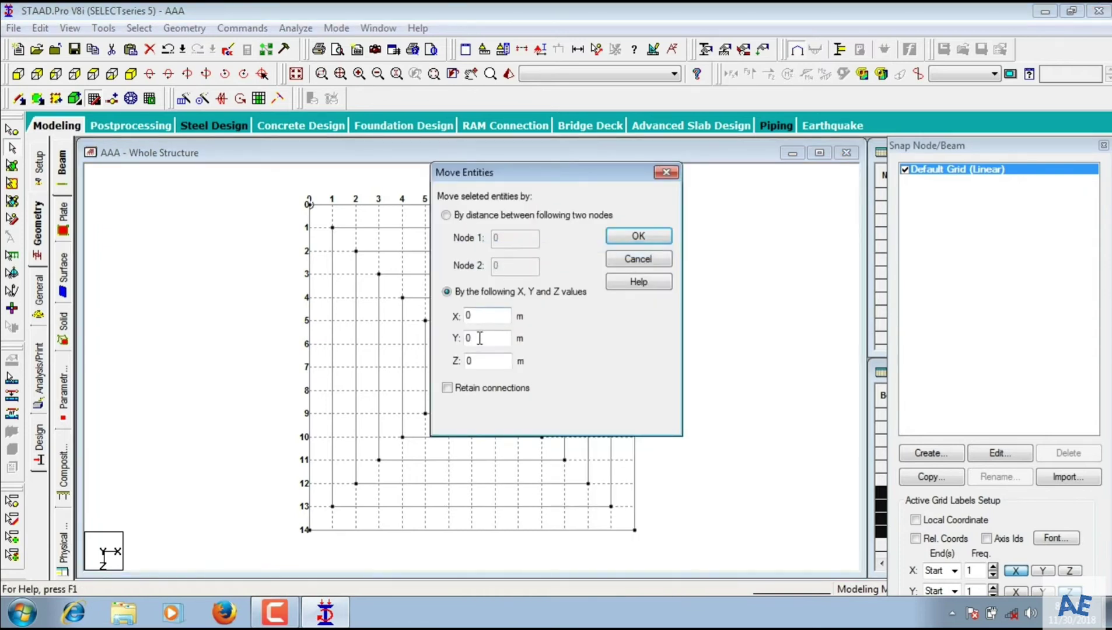
pyautogui.click(638, 237)
pyautogui.click(637, 344)
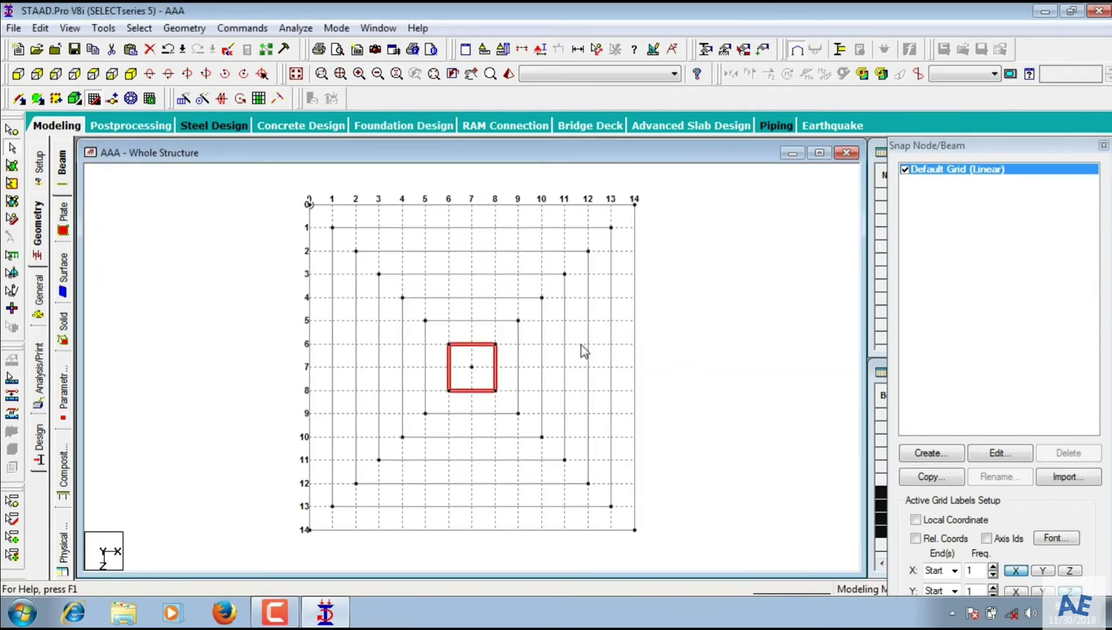
pyautogui.click(698, 419)
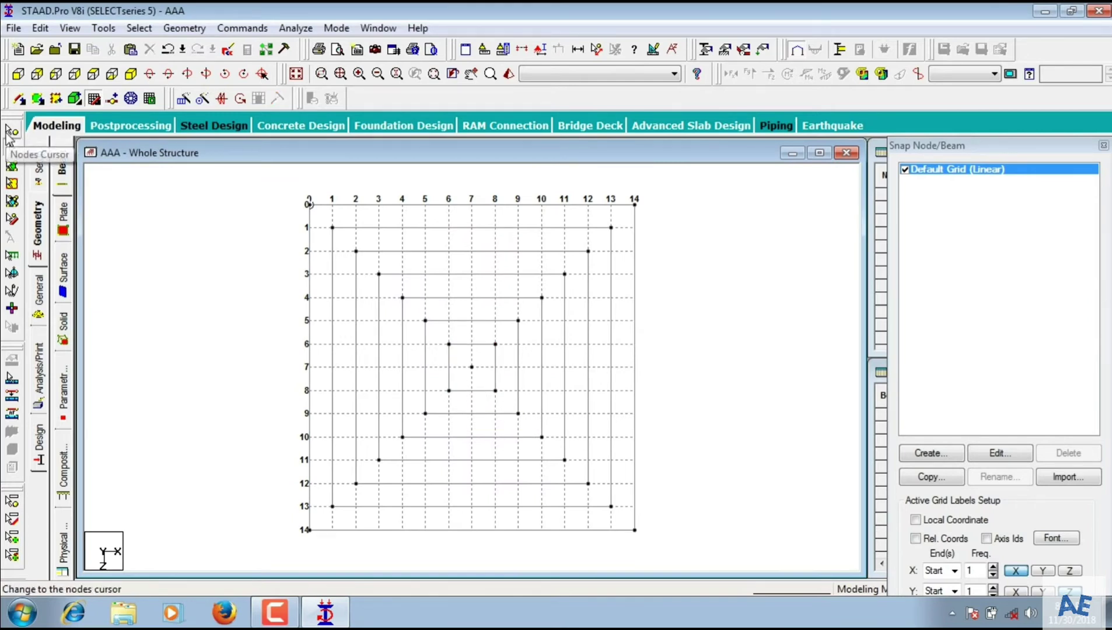
# Raise the centre node at X 7, Z 7 to Y 35 m as the apex of the structure.
pyautogui.click(12, 129)
pyautogui.click(472, 367)
pyautogui.rightClick(477, 372)
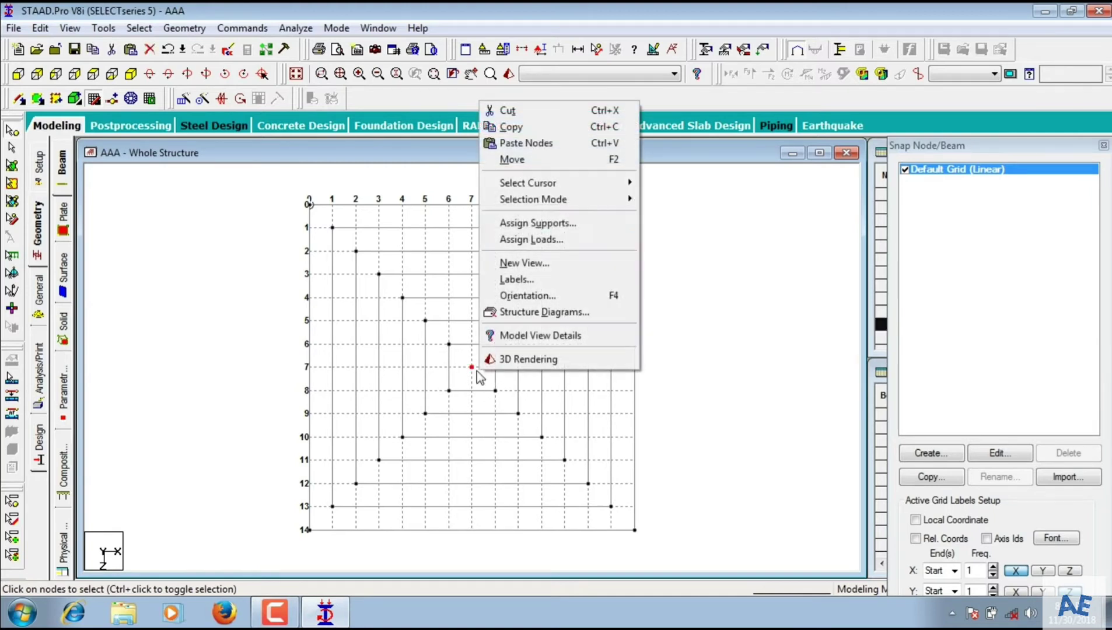
pyautogui.click(517, 161)
pyautogui.doubleClick(485, 339)
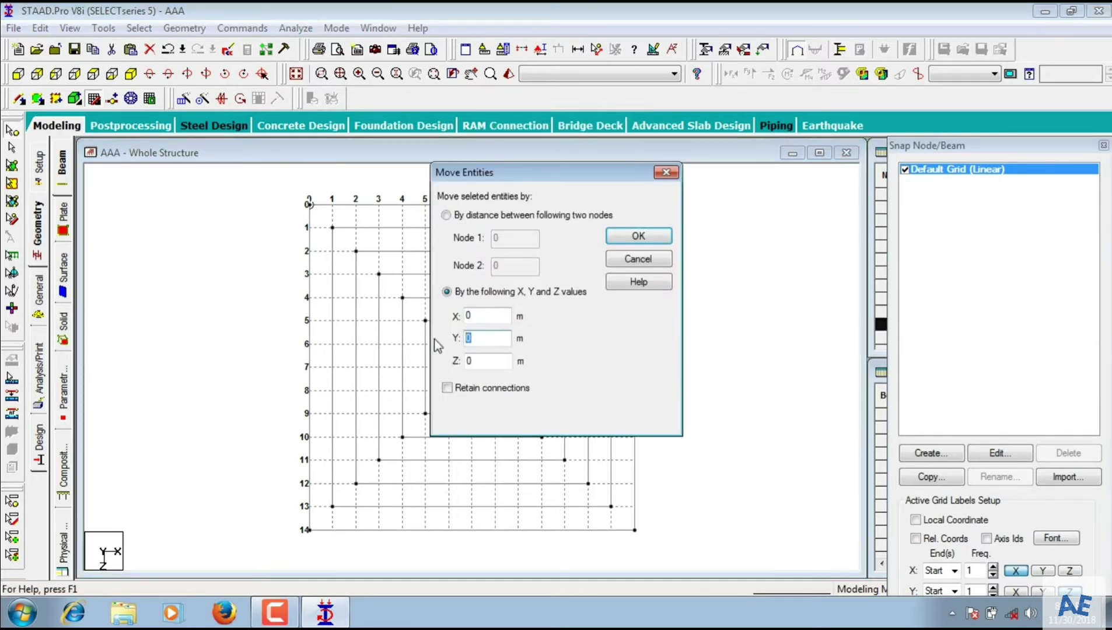
pyautogui.press('Return')
pyautogui.click(591, 349)
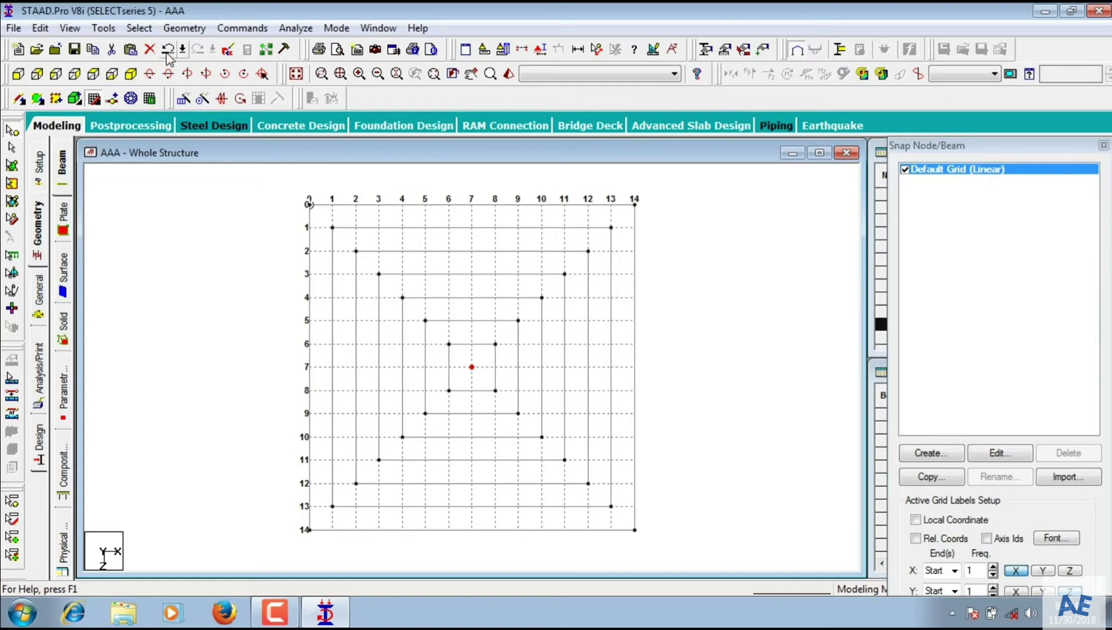
# Show the structure in isometric view and close the snap node/beam grid.
pyautogui.click(130, 74)
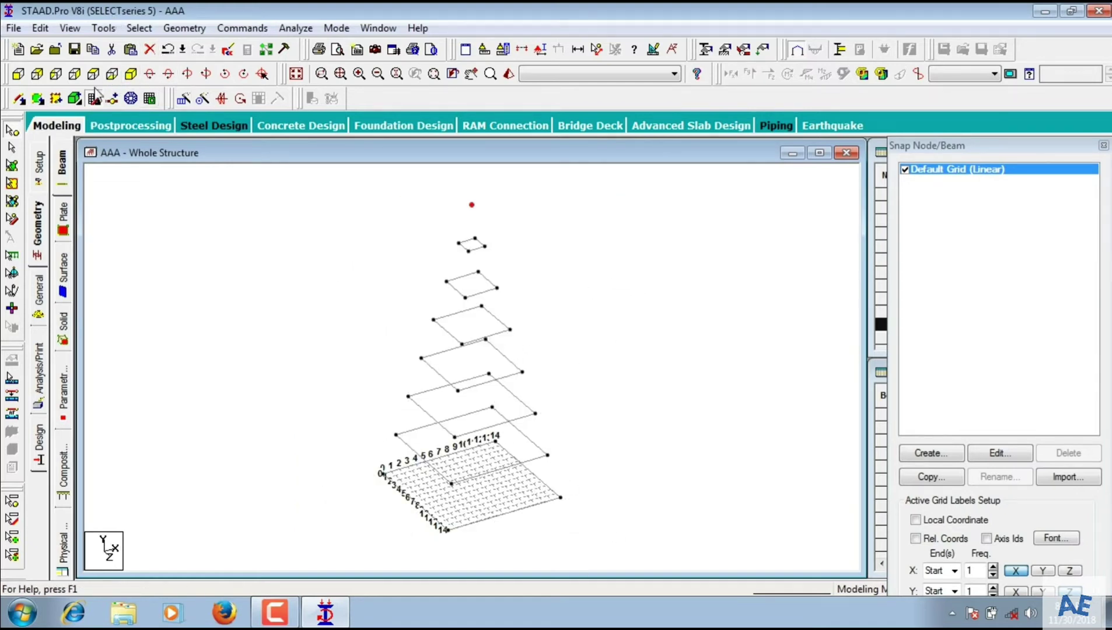
pyautogui.click(93, 100)
pyautogui.click(375, 213)
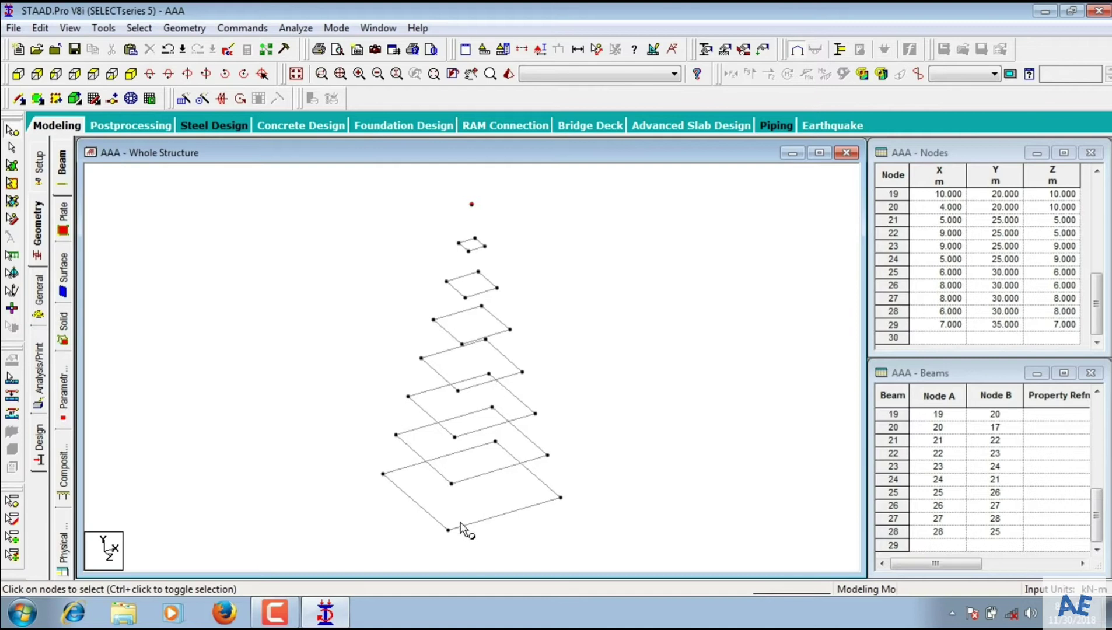
# Draw beams from the apex through each tier's corner down to the base corner at X 0, Z 14.
pyautogui.click(19, 100)
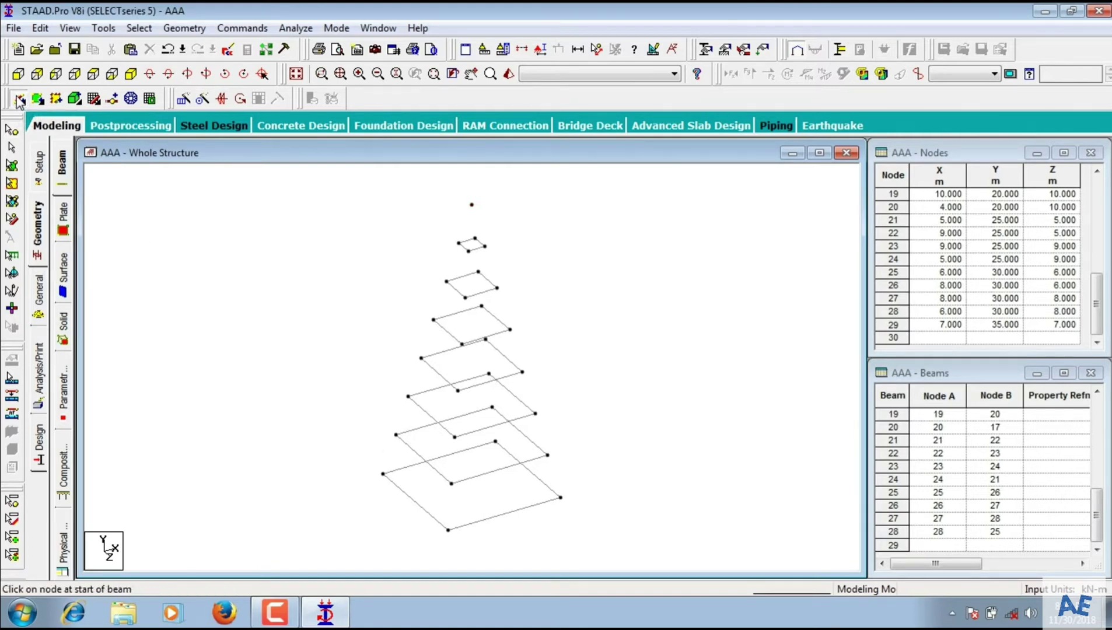
pyautogui.moveTo(471, 205); pyautogui.dragTo(465, 297)
pyautogui.moveTo(462, 344); pyautogui.dragTo(465, 298)
pyautogui.moveTo(462, 344); pyautogui.dragTo(447, 529)
# Draw beams from the apex through each tier's corner down to the base corner at X 0, Z 0.
pyautogui.moveTo(472, 205); pyautogui.dragTo(472, 205)
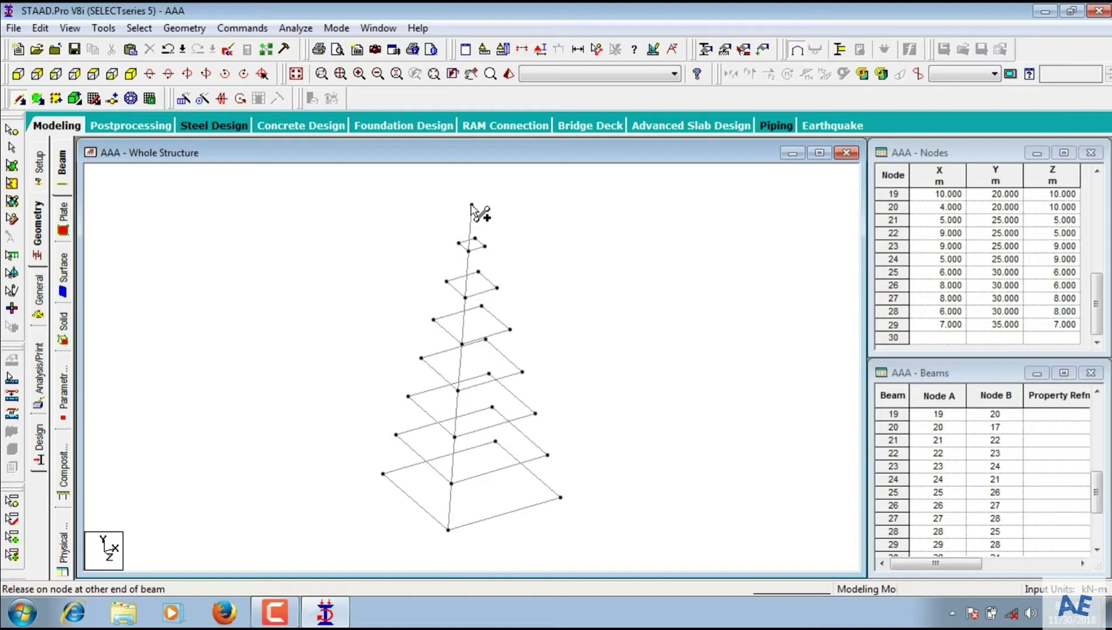
pyautogui.moveTo(472, 204); pyautogui.dragTo(408, 397)
pyautogui.moveTo(395, 435); pyautogui.dragTo(384, 474)
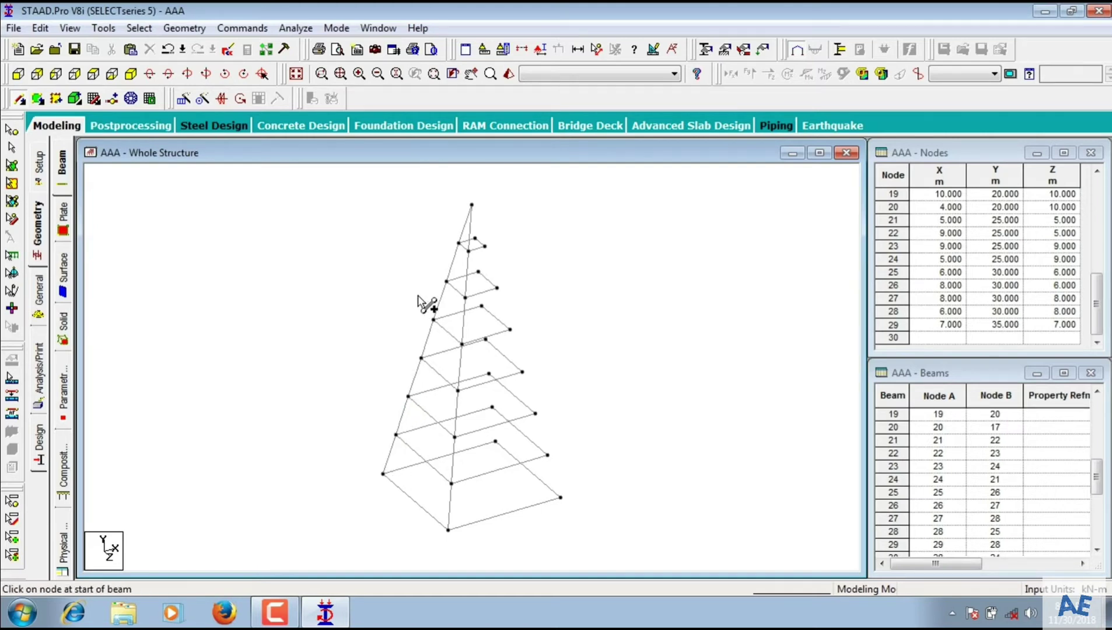
# Draw beams linking the apex through each tier's corner to the base corner at X 14, Z 14, without inserting extra nodes.
pyautogui.moveTo(472, 209); pyautogui.dragTo(485, 246)
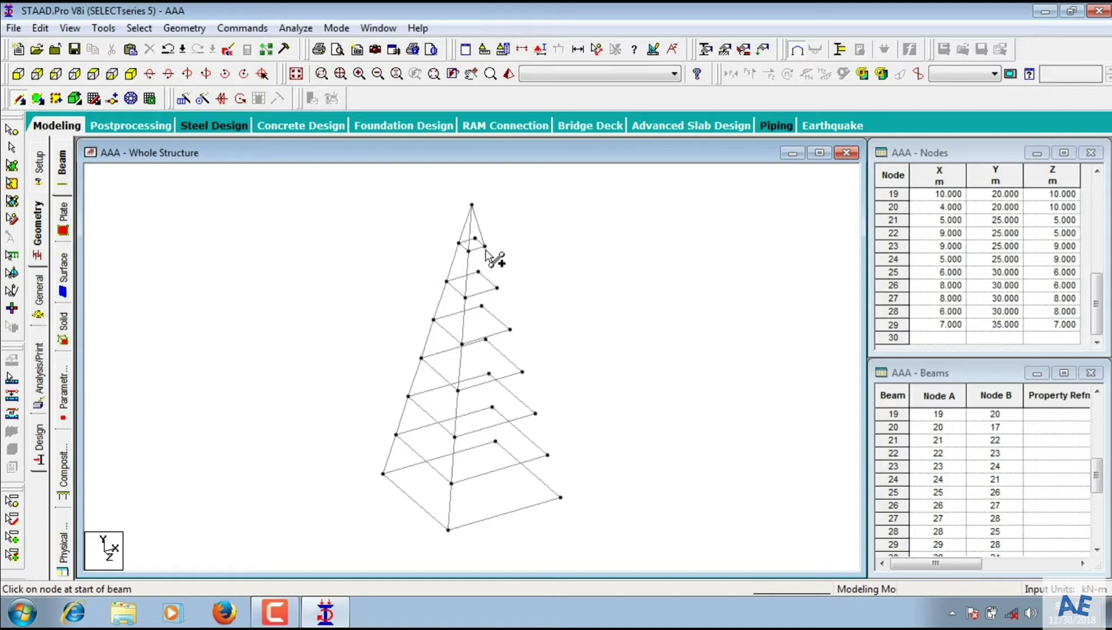
pyautogui.moveTo(499, 287); pyautogui.dragTo(484, 245)
pyautogui.moveTo(509, 329); pyautogui.dragTo(496, 287)
pyautogui.moveTo(520, 370); pyautogui.dragTo(506, 321)
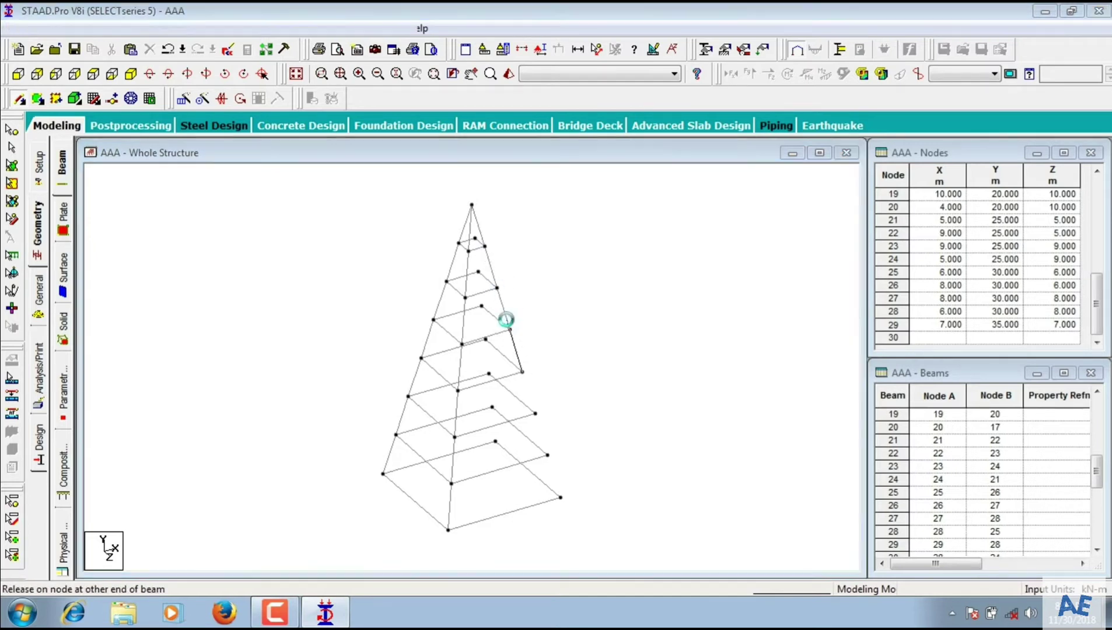
pyautogui.click(519, 347)
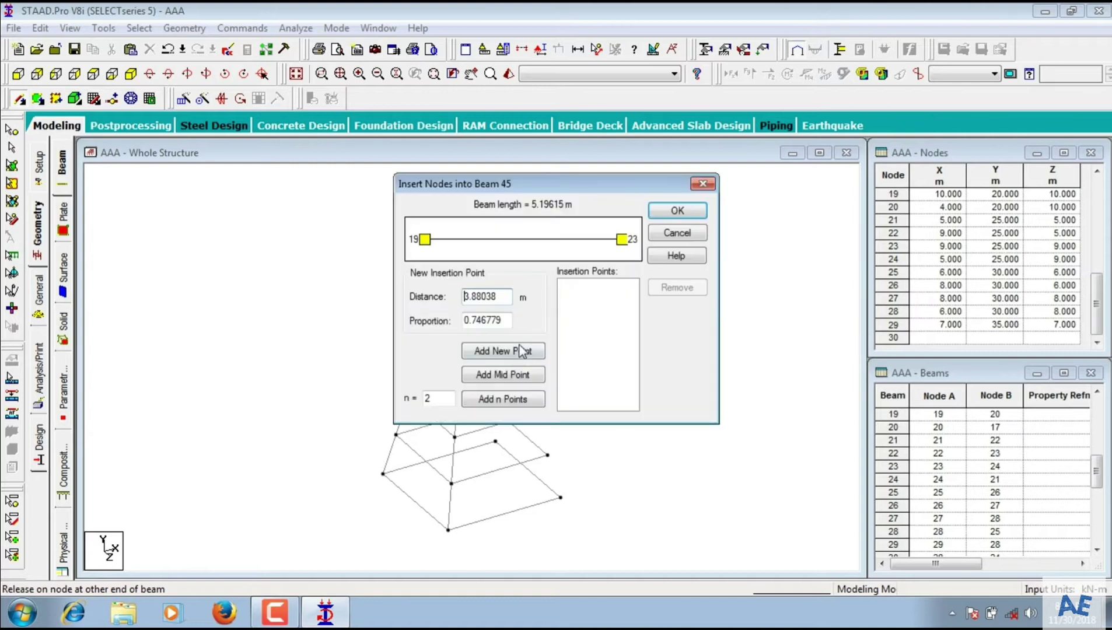
pyautogui.click(701, 185)
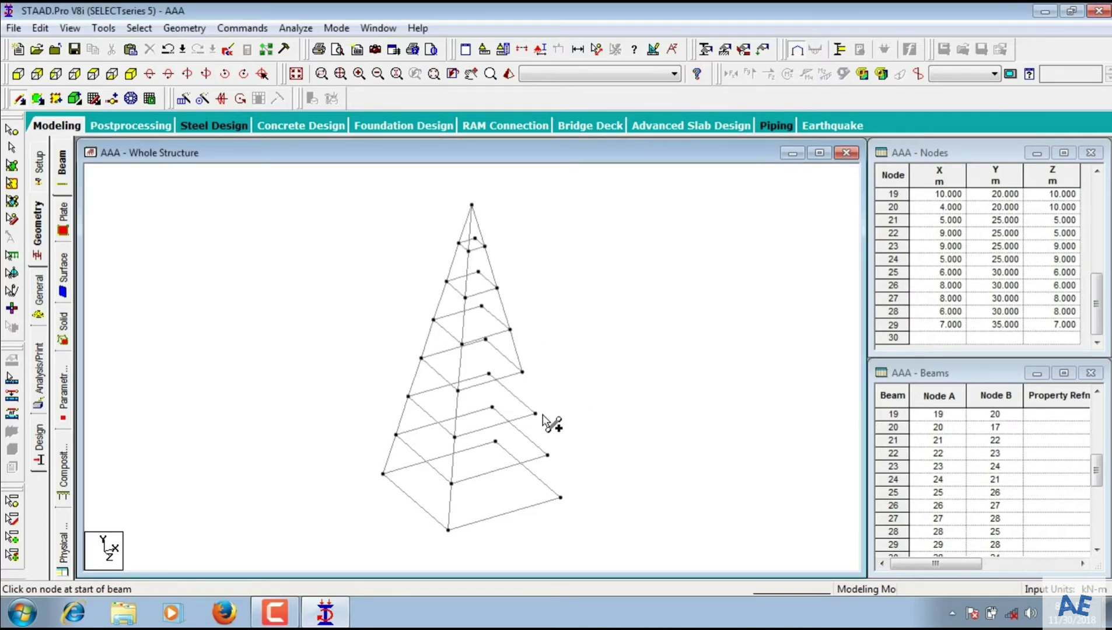
pyautogui.moveTo(534, 413); pyautogui.dragTo(523, 372)
pyautogui.moveTo(548, 454); pyautogui.dragTo(535, 414)
pyautogui.moveTo(559, 496); pyautogui.dragTo(548, 453)
pyautogui.click(517, 345)
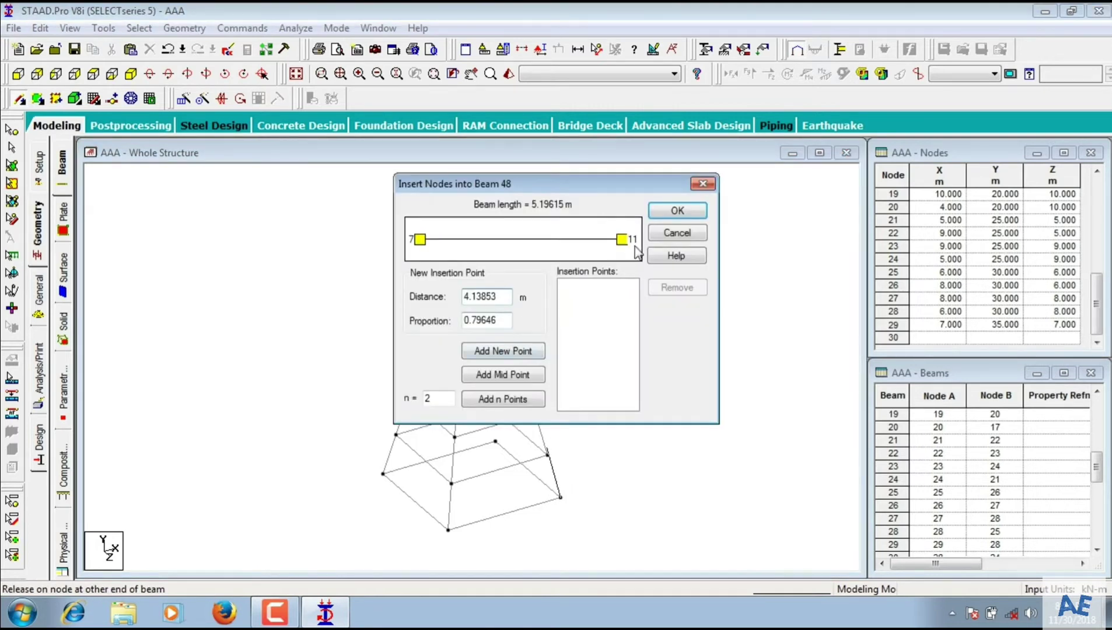
pyautogui.click(704, 184)
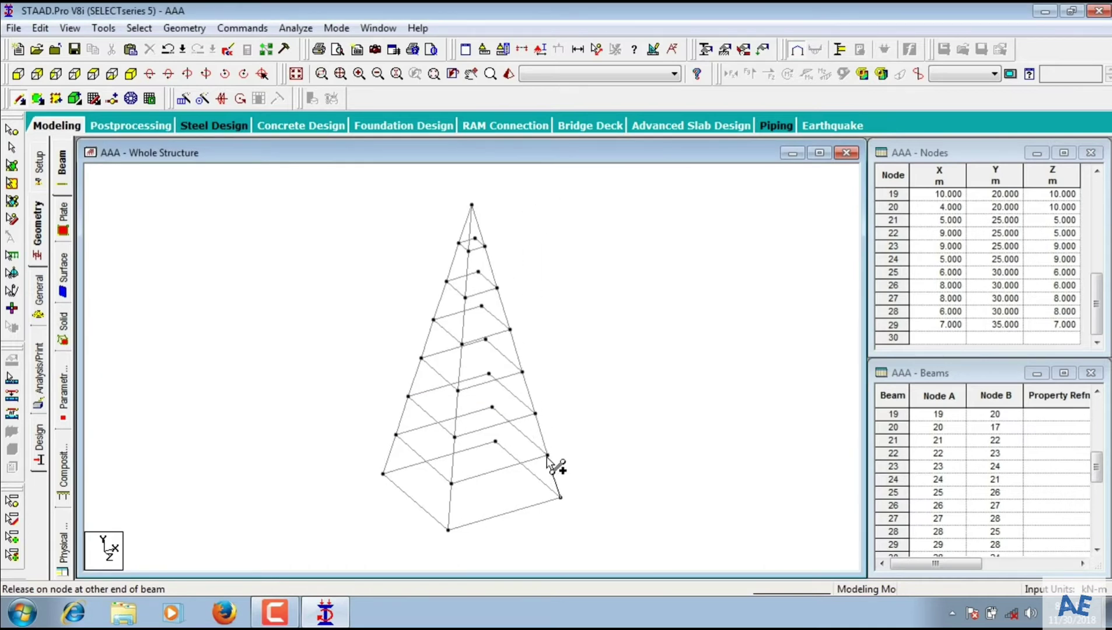
# Draw beams from the apex through each tier's corner down to the base corner at X 14, Z 0, and decline the auto save.
pyautogui.moveTo(471, 206); pyautogui.dragTo(495, 441)
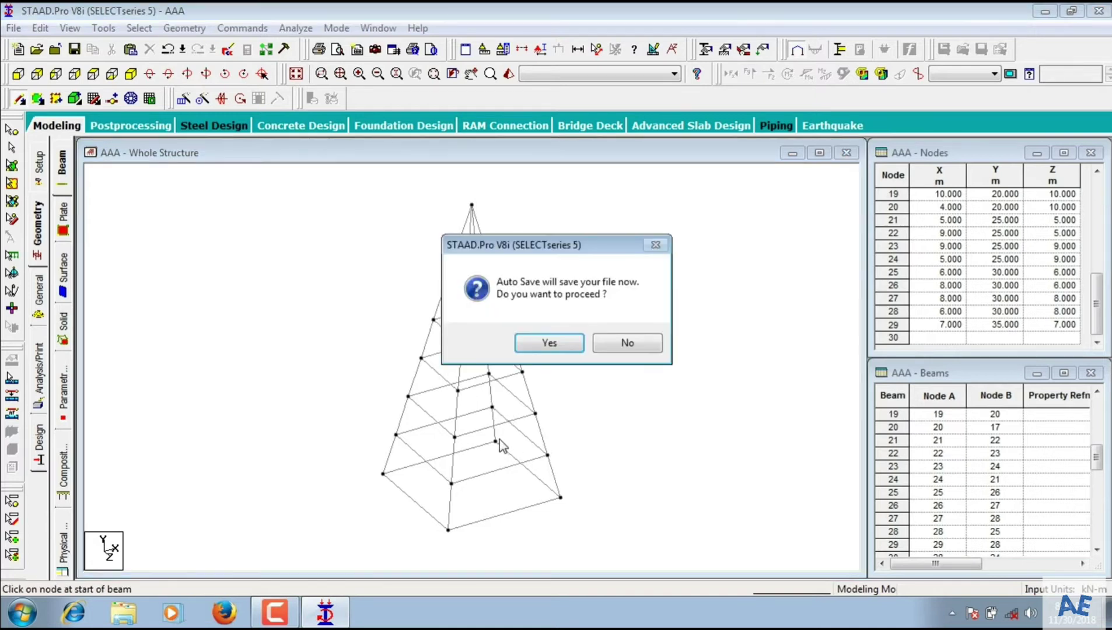
pyautogui.click(602, 346)
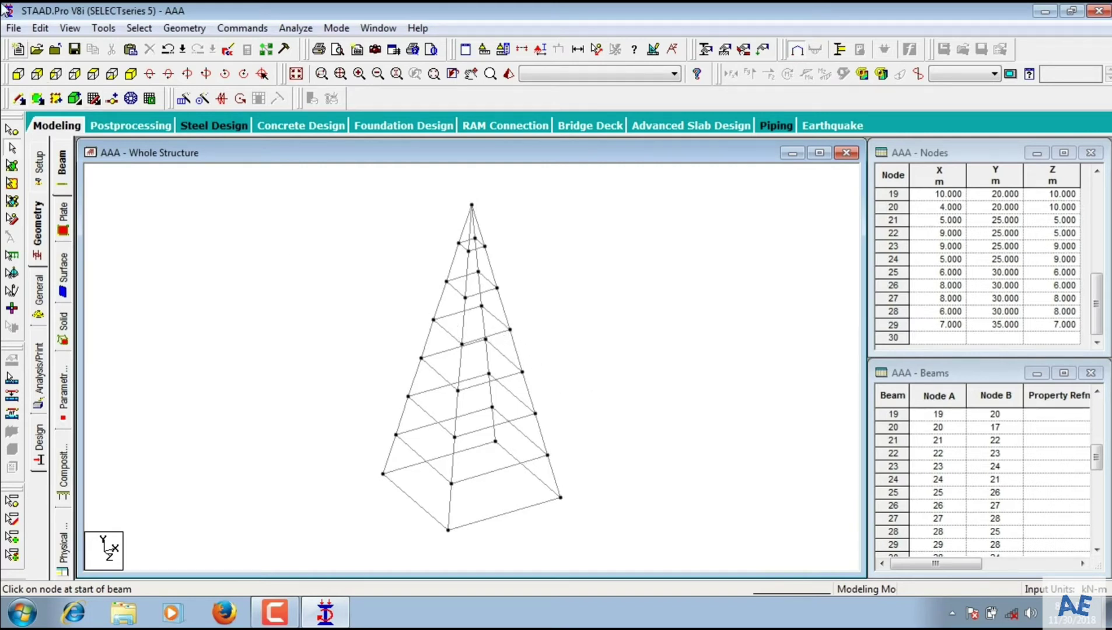
# Copy the tower's two corner nodes at X 10, Y 20 and paste them offset 4 m in X.
pyautogui.click(17, 77)
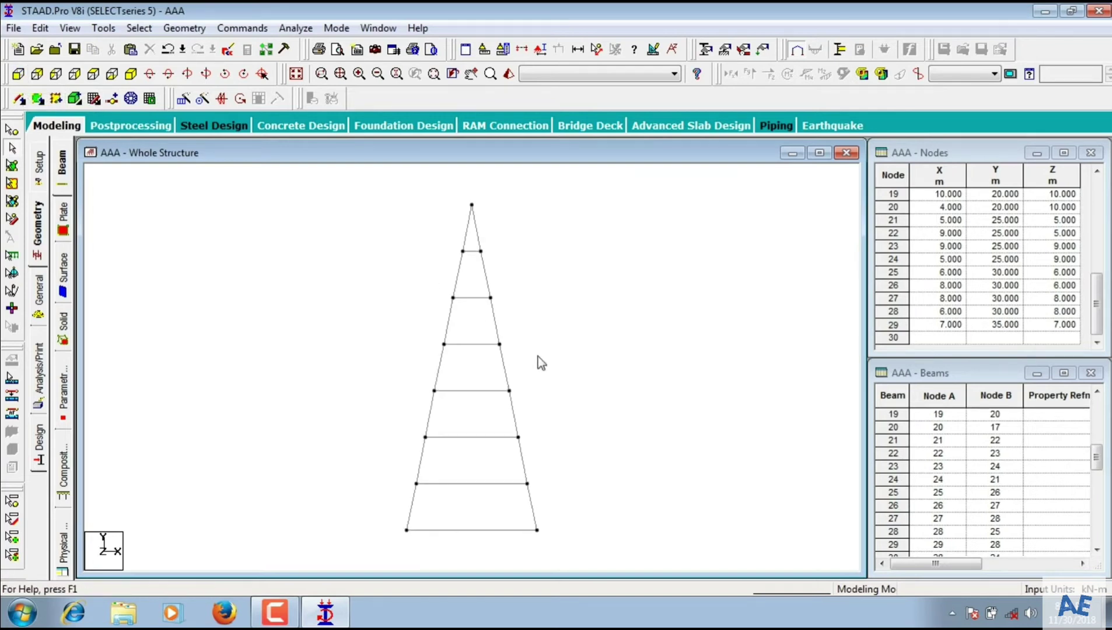
pyautogui.click(3, 129)
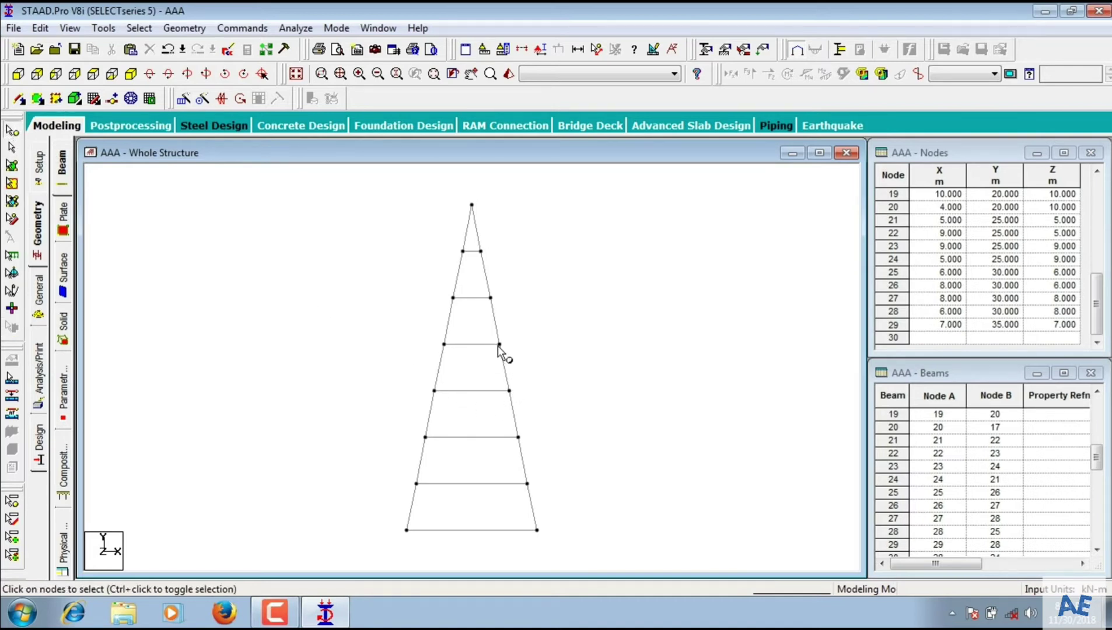
pyautogui.moveTo(489, 331); pyautogui.dragTo(527, 361)
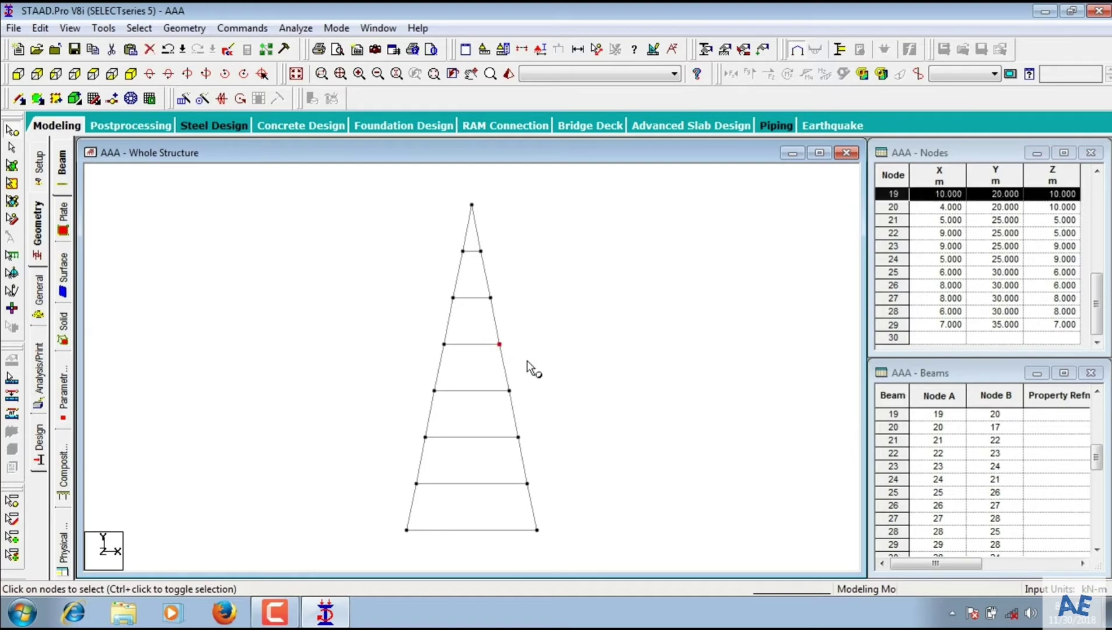
pyautogui.rightClick(503, 344)
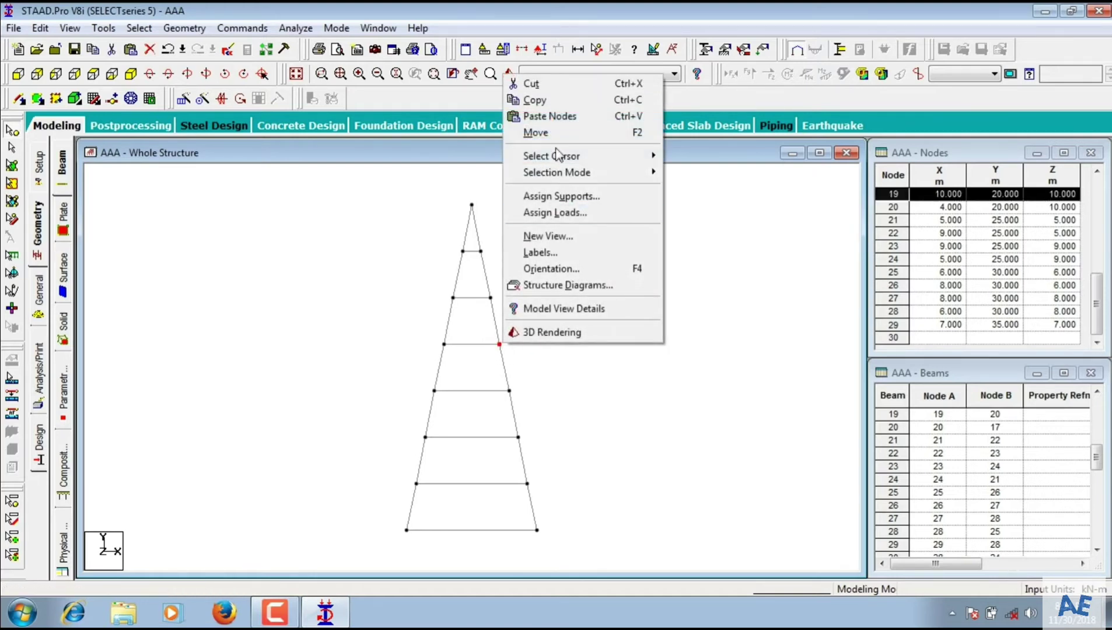
pyautogui.click(556, 102)
pyautogui.rightClick(565, 357)
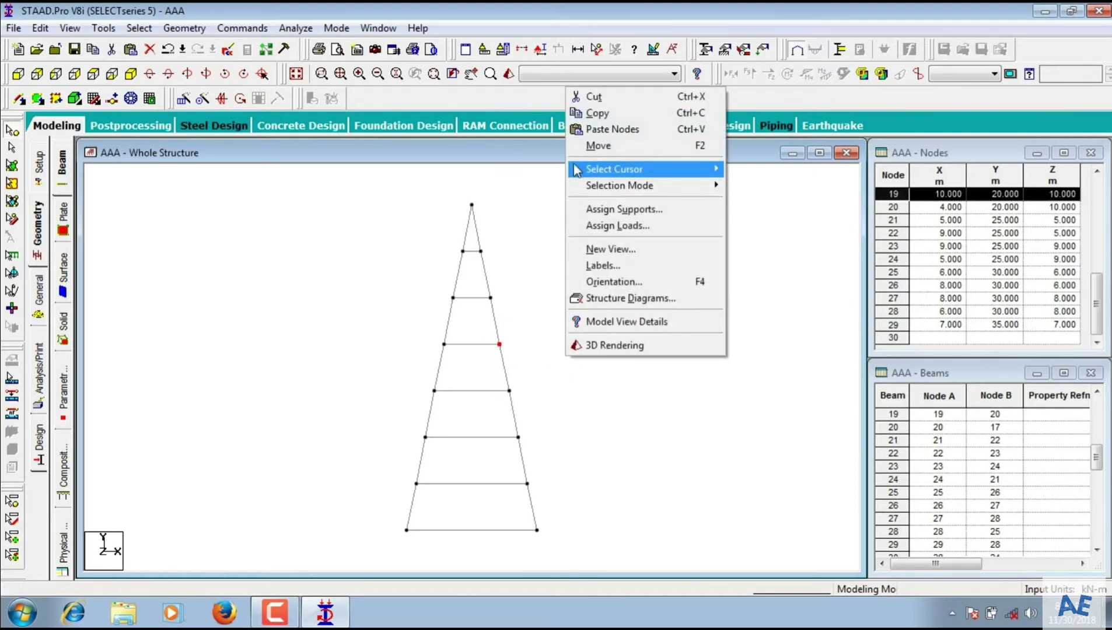
pyautogui.click(592, 133)
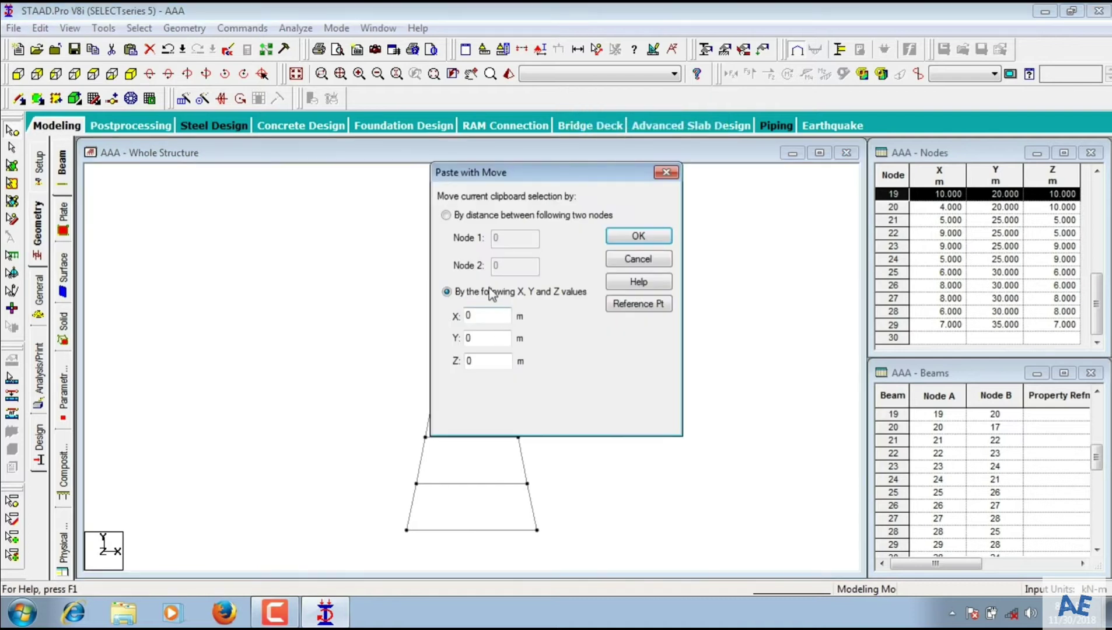
pyautogui.moveTo(477, 177); pyautogui.dragTo(692, 156)
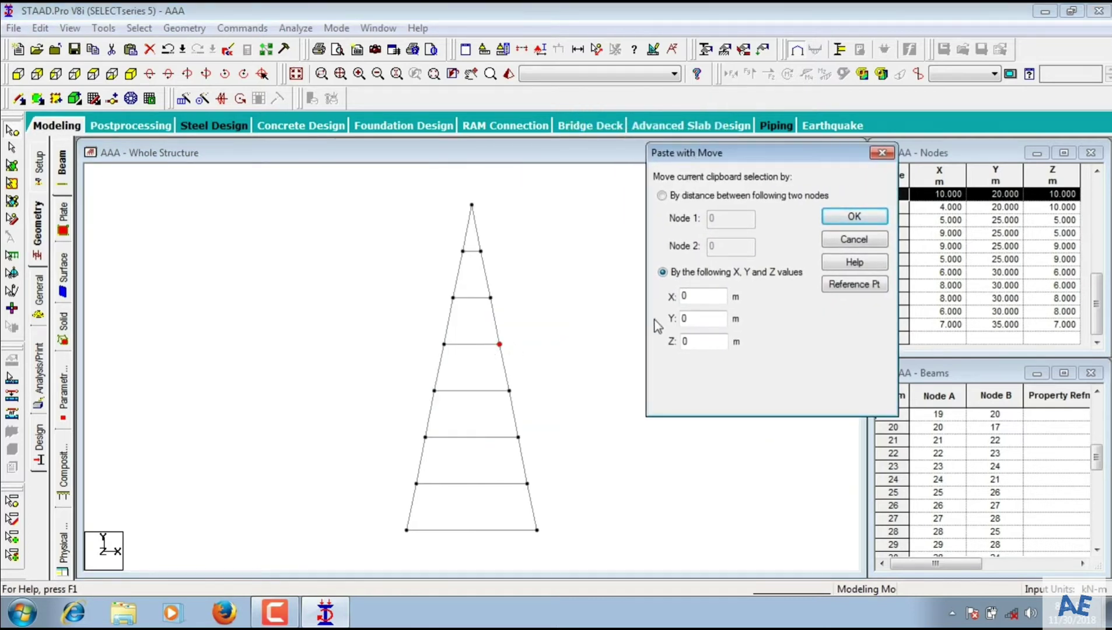
pyautogui.write('4')
pyautogui.click(844, 218)
# Copy the two new nodes at X 14, Y 20 and paste them offset 3 m in X.
pyautogui.moveTo(526, 331); pyautogui.dragTo(557, 357)
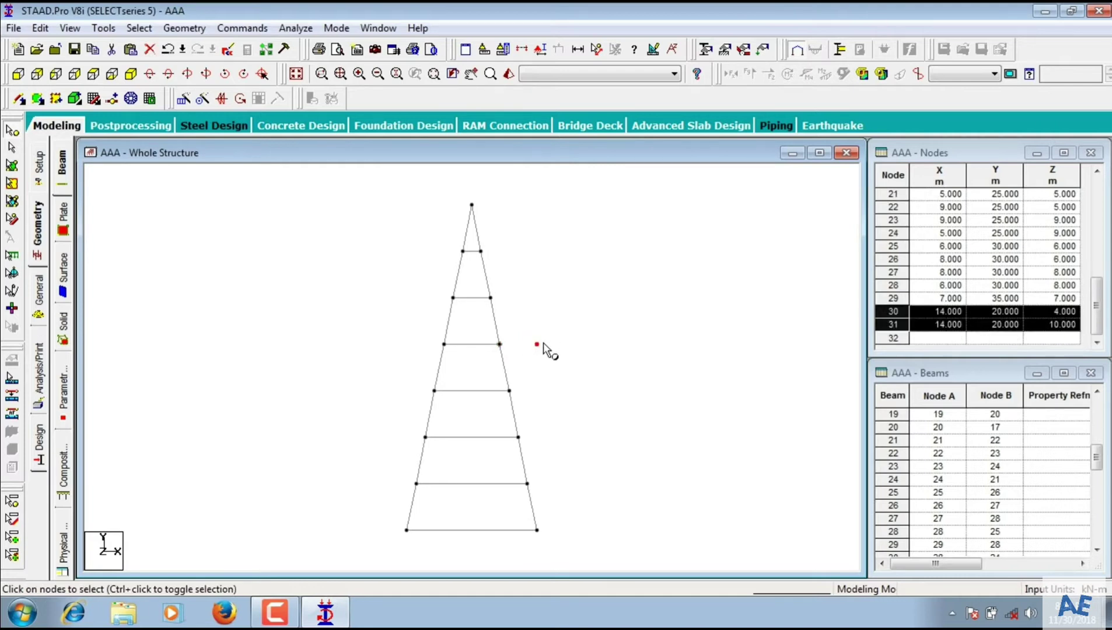
pyautogui.rightClick(541, 341)
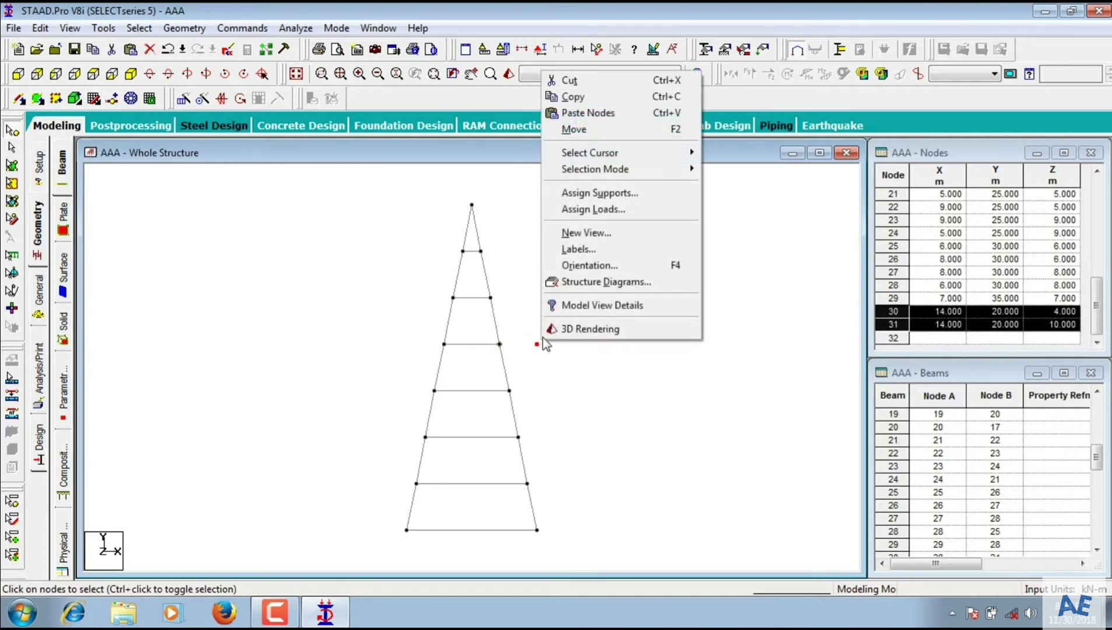
pyautogui.click(583, 94)
pyautogui.rightClick(581, 251)
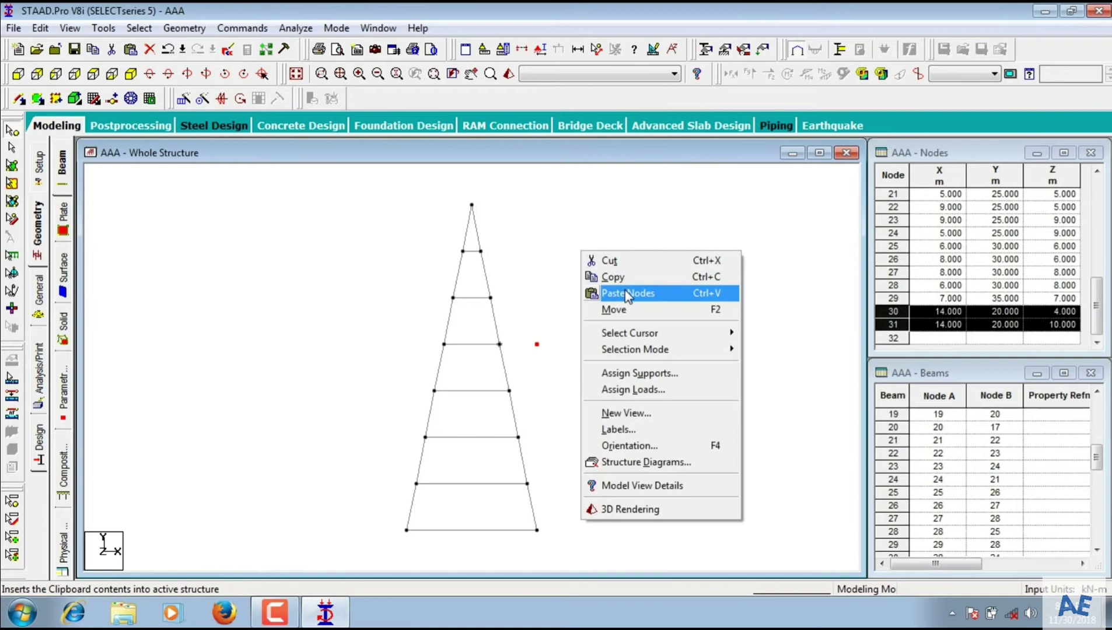
pyautogui.click(626, 293)
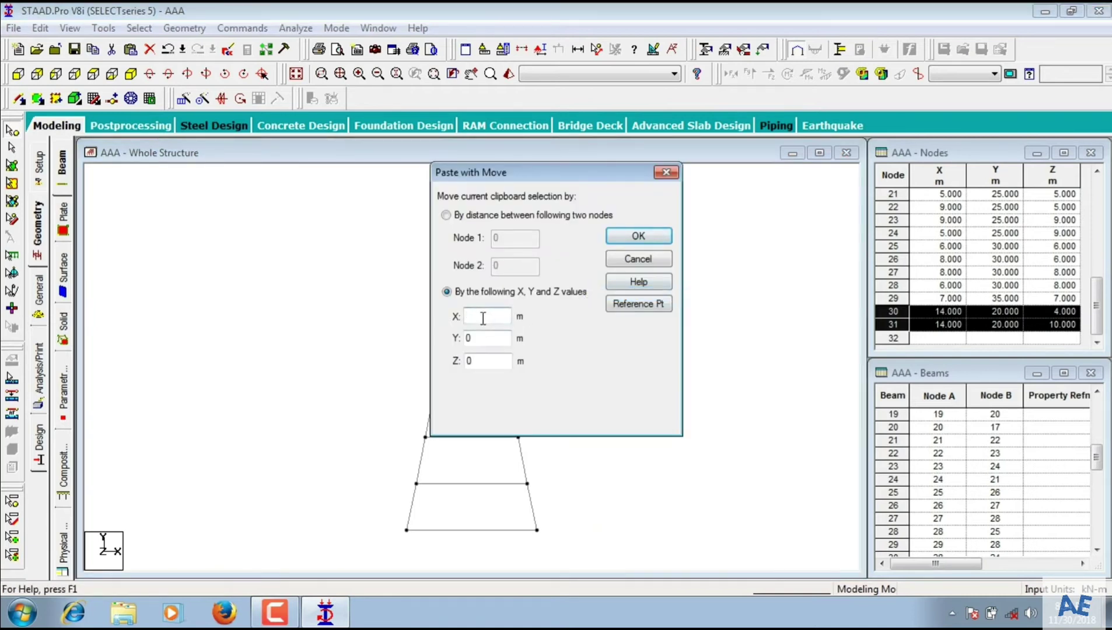
pyautogui.write('3')
pyautogui.click(638, 236)
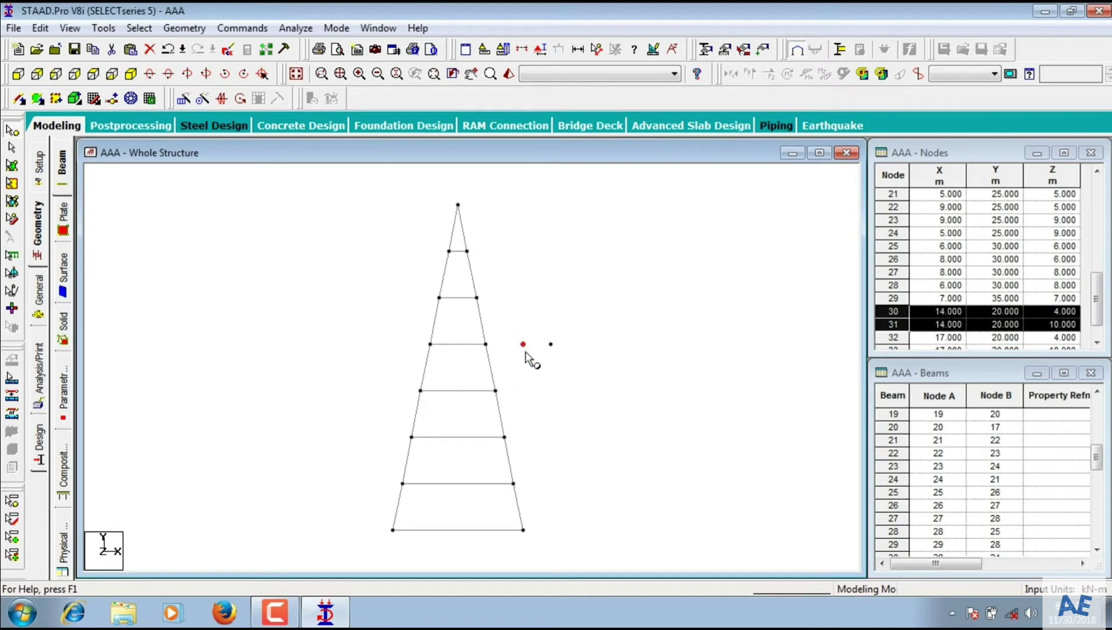
# Paste the copied X 14 nodes once more, offset 3 m in Y.
pyautogui.rightClick(523, 345)
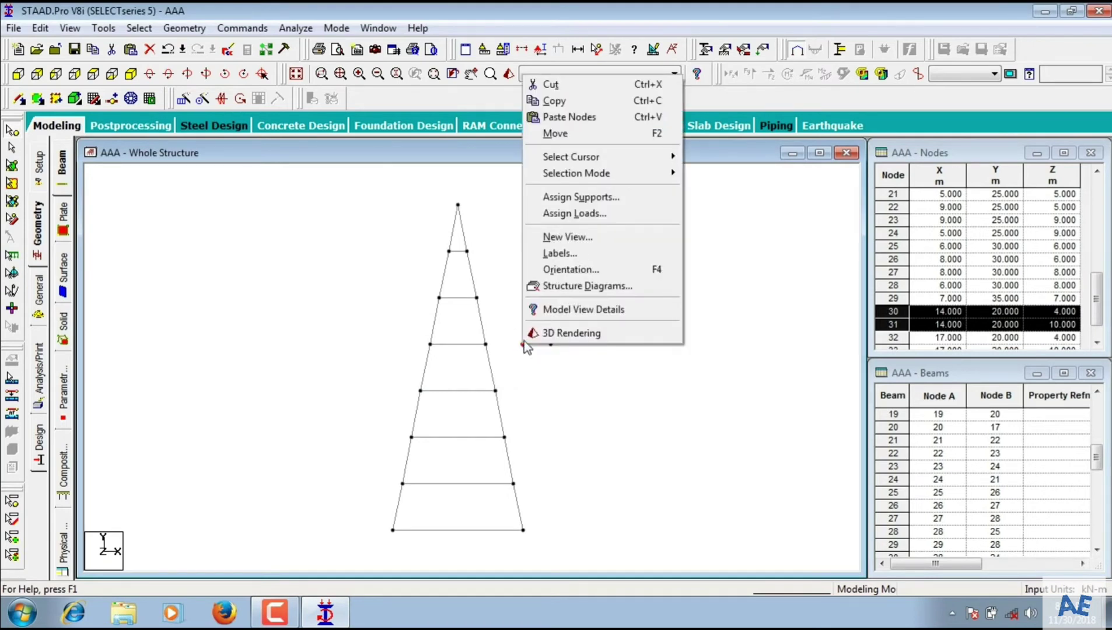
pyautogui.click(581, 118)
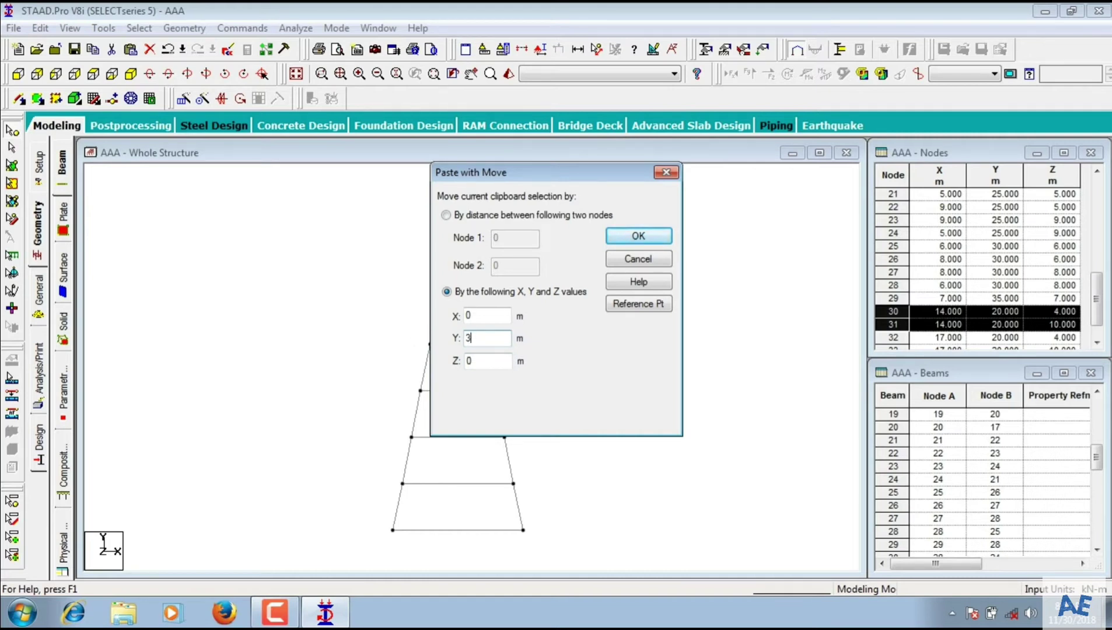
pyautogui.press('Return')
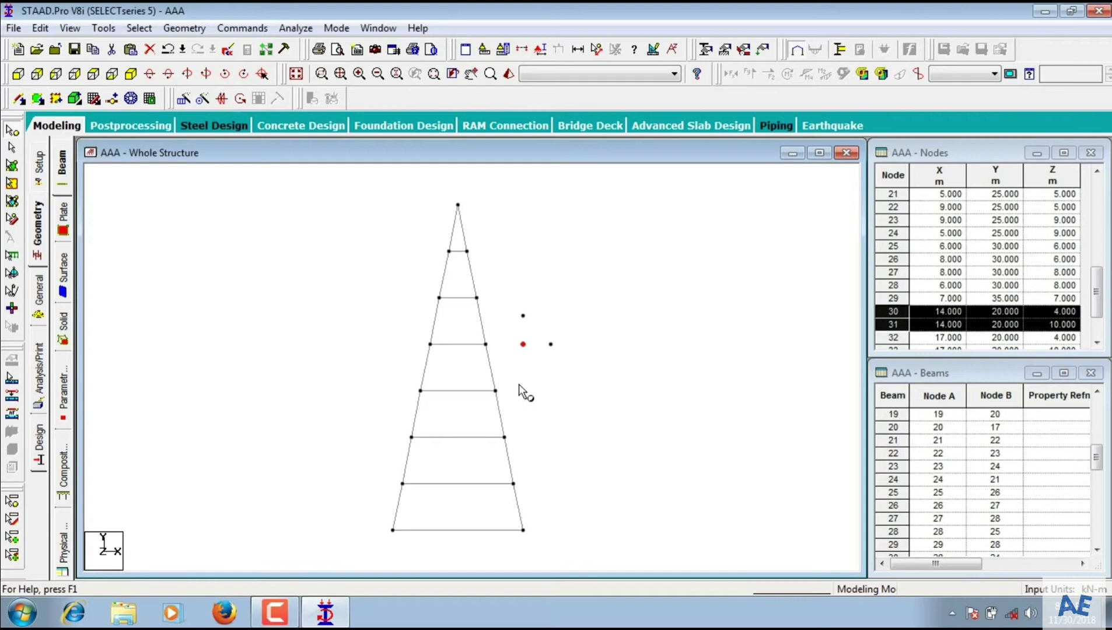
# Draw beams joining the pasted nodes and the tower's Y 20 and Y 25 corners into a cross-arm on the positive X side.
pyautogui.click(131, 74)
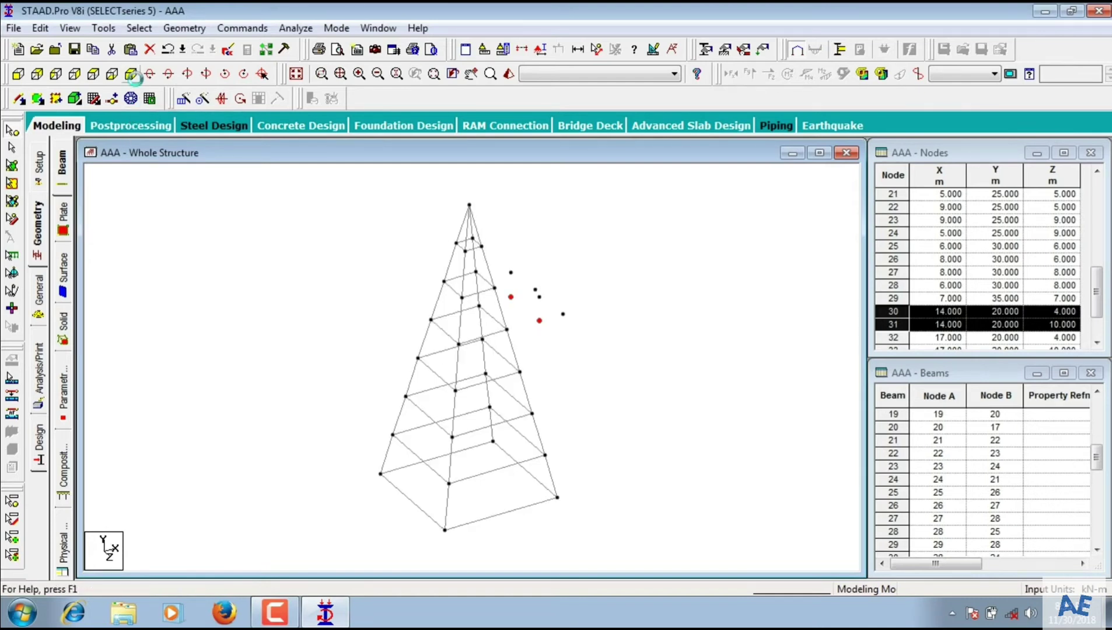
pyautogui.click(671, 333)
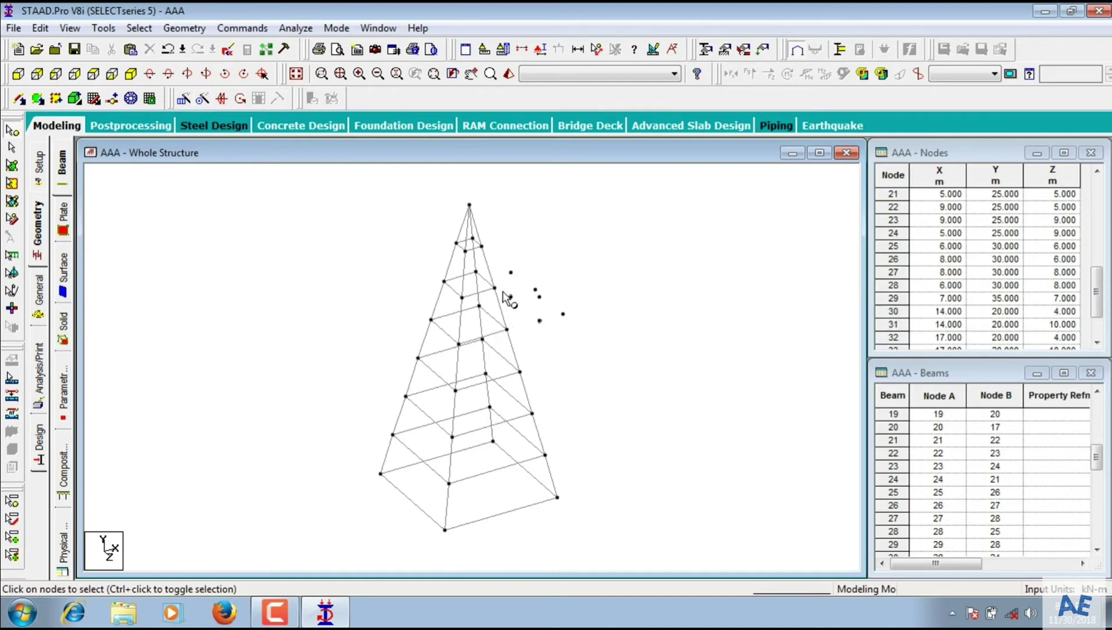
pyautogui.click(19, 99)
pyautogui.moveTo(487, 309)
pyautogui.mouseDown()
pyautogui.moveTo(527, 306)
pyautogui.moveTo(512, 298)
pyautogui.moveTo(540, 317)
pyautogui.moveTo(507, 331)
pyautogui.mouseUp()
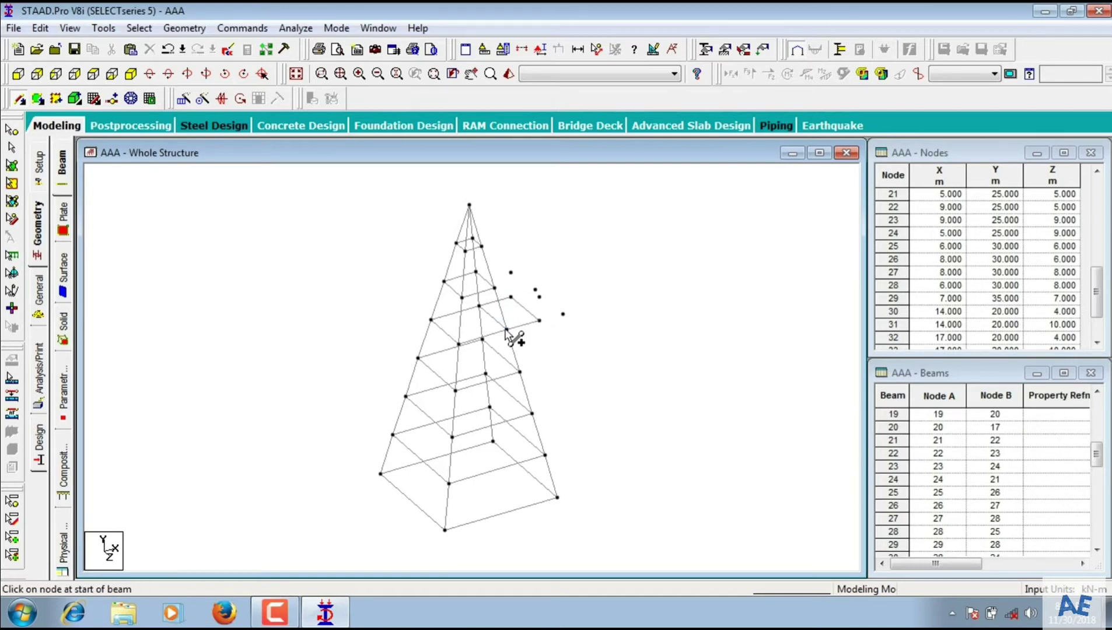
pyautogui.moveTo(511, 272)
pyautogui.mouseDown()
pyautogui.moveTo(517, 279)
pyautogui.moveTo(476, 271)
pyautogui.moveTo(509, 296)
pyautogui.moveTo(539, 296)
pyautogui.moveTo(512, 298)
pyautogui.moveTo(513, 274)
pyautogui.moveTo(540, 297)
pyautogui.moveTo(539, 320)
pyautogui.mouseUp()
pyautogui.moveTo(511, 273)
pyautogui.mouseDown()
pyautogui.moveTo(559, 305)
pyautogui.moveTo(563, 314)
pyautogui.moveTo(541, 320)
pyautogui.moveTo(562, 314)
pyautogui.moveTo(544, 301)
pyautogui.moveTo(567, 315)
pyautogui.moveTo(511, 292)
pyautogui.mouseUp()
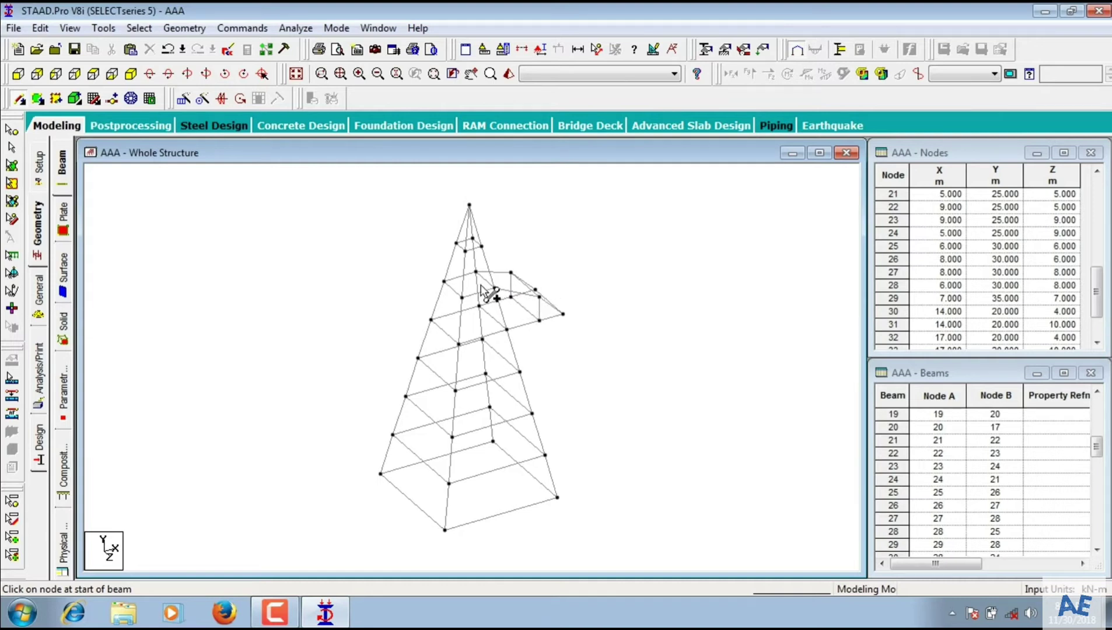
# Copy the tower's two corner nodes at X 4, Y 20 and paste them offset -4 m in X.
pyautogui.click(19, 72)
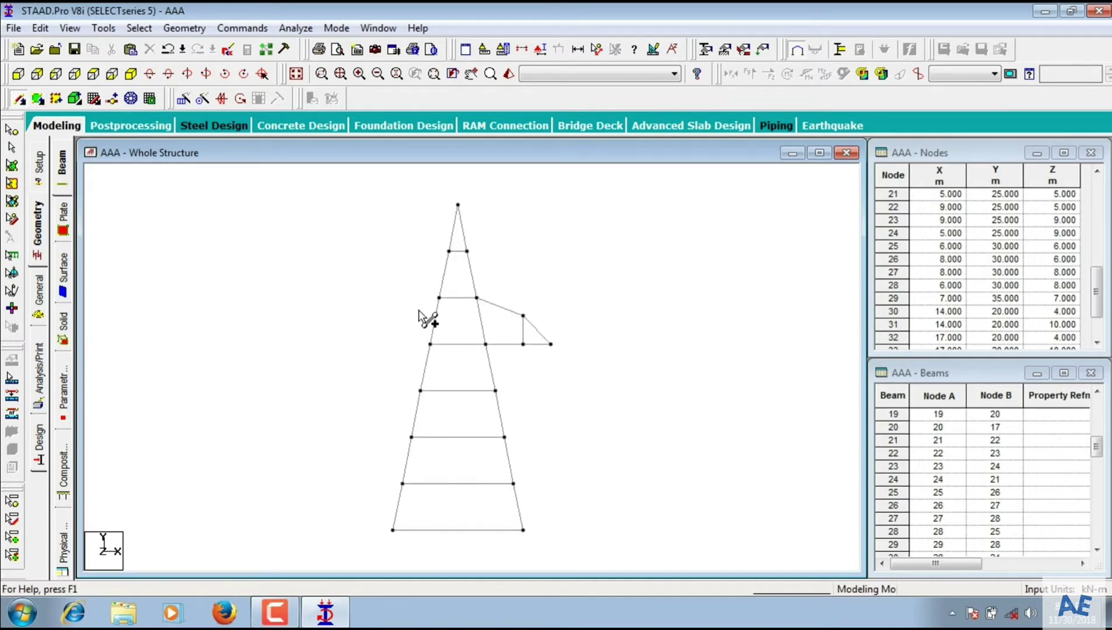
pyautogui.click(11, 130)
pyautogui.moveTo(408, 332); pyautogui.dragTo(455, 352)
pyautogui.rightClick(429, 345)
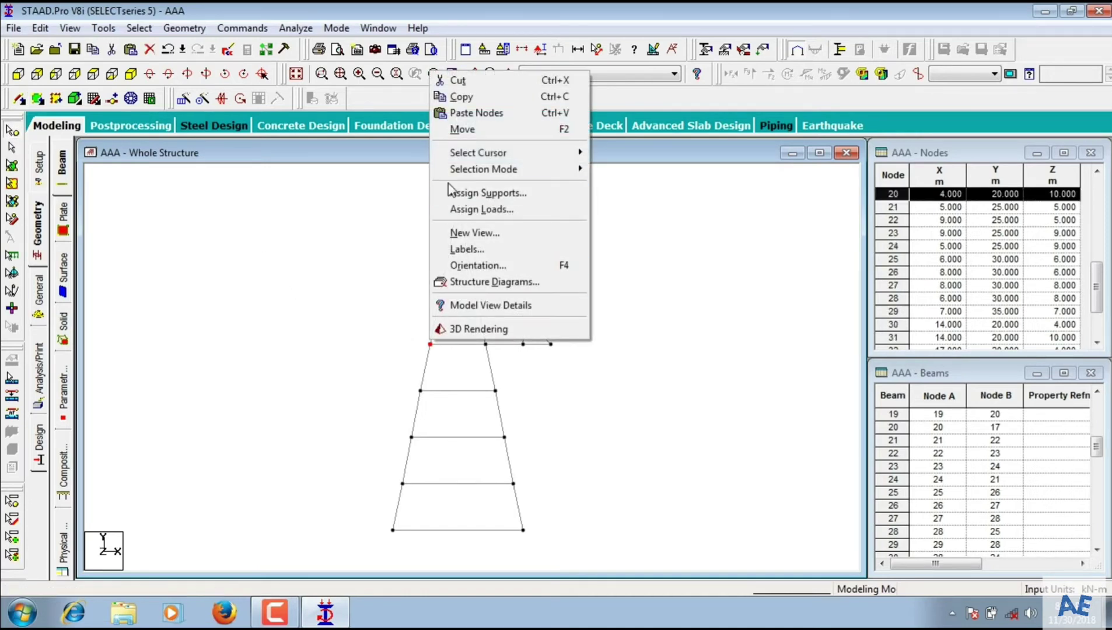
pyautogui.click(452, 94)
pyautogui.rightClick(373, 284)
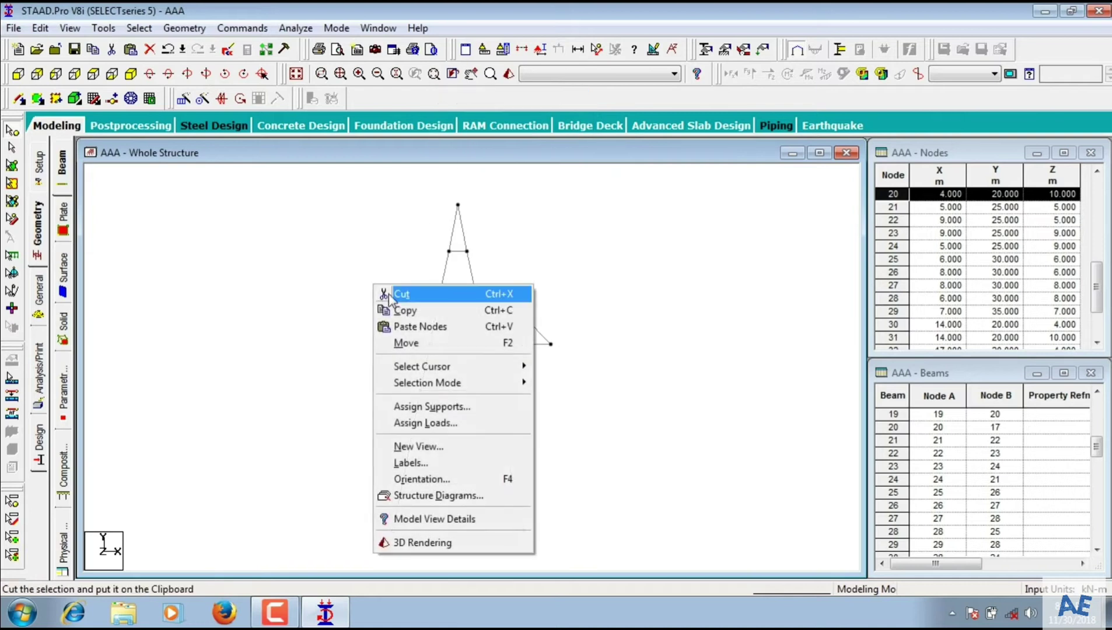
pyautogui.click(405, 326)
pyautogui.write('-4')
pyautogui.click(638, 236)
# Copy the two new nodes at X 0, Y 20 and paste them offset -3 m in X.
pyautogui.moveTo(367, 323); pyautogui.dragTo(410, 358)
pyautogui.rightClick(394, 354)
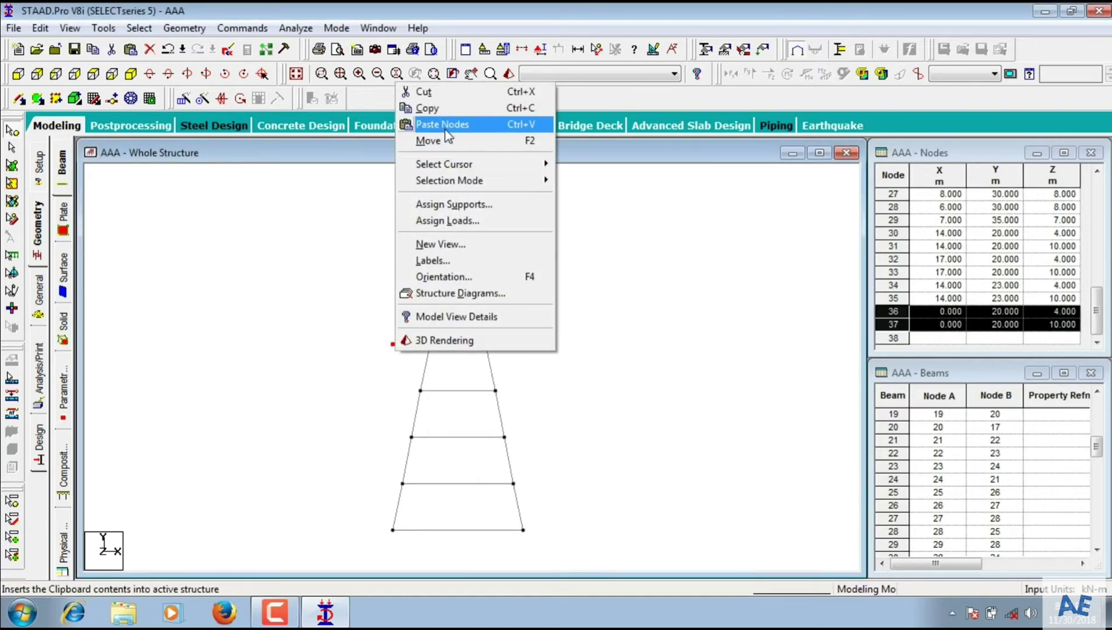
pyautogui.click(423, 108)
pyautogui.rightClick(382, 209)
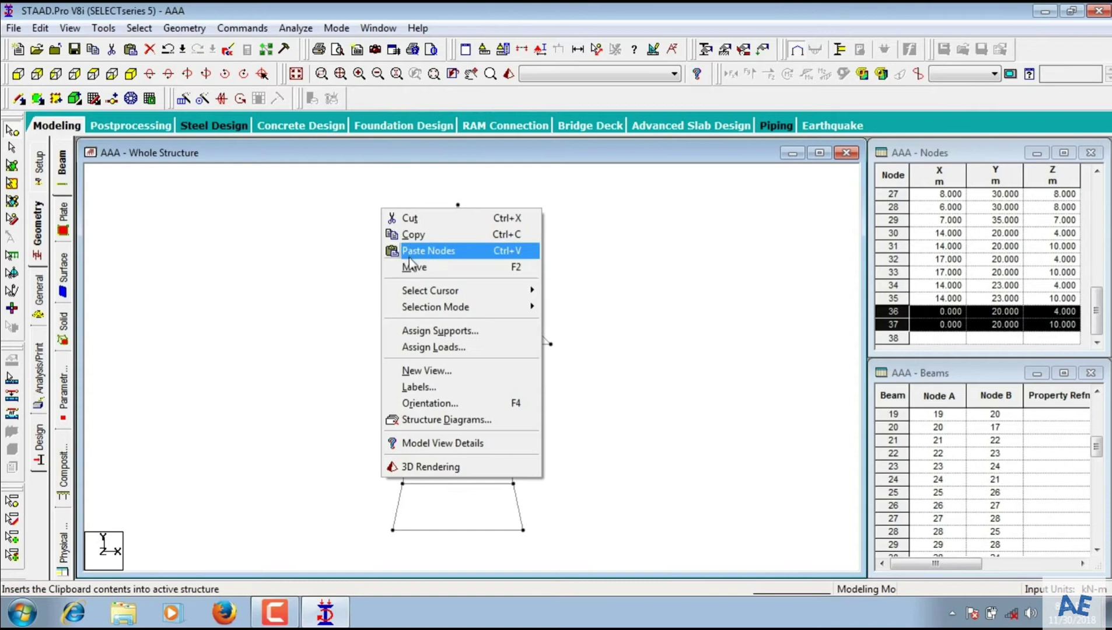
pyautogui.click(408, 256)
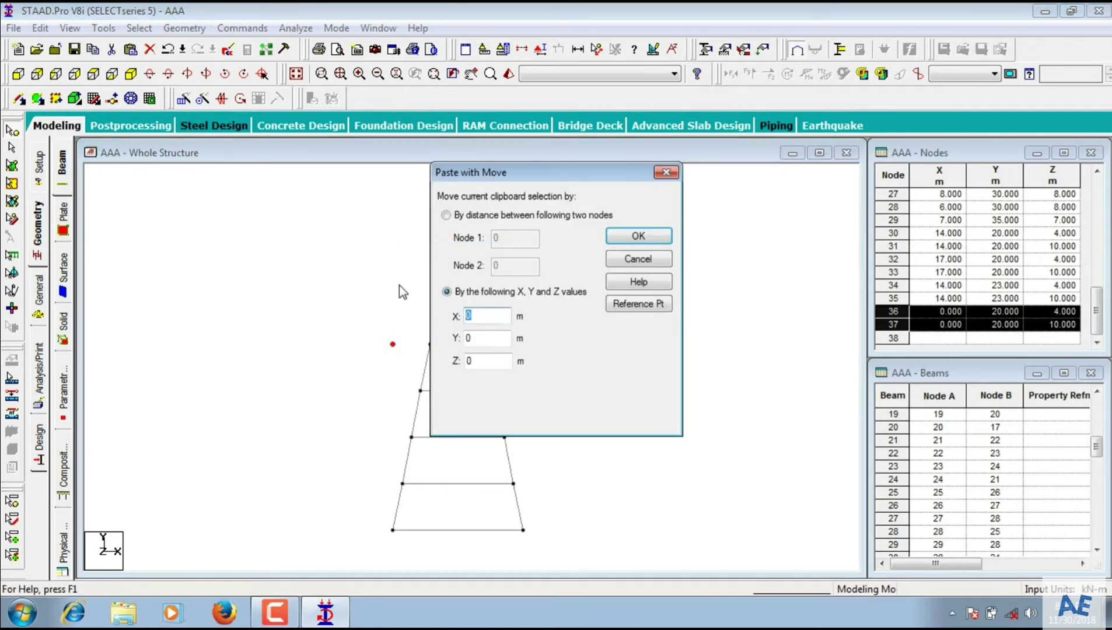
pyautogui.write('-3')
pyautogui.press('Return')
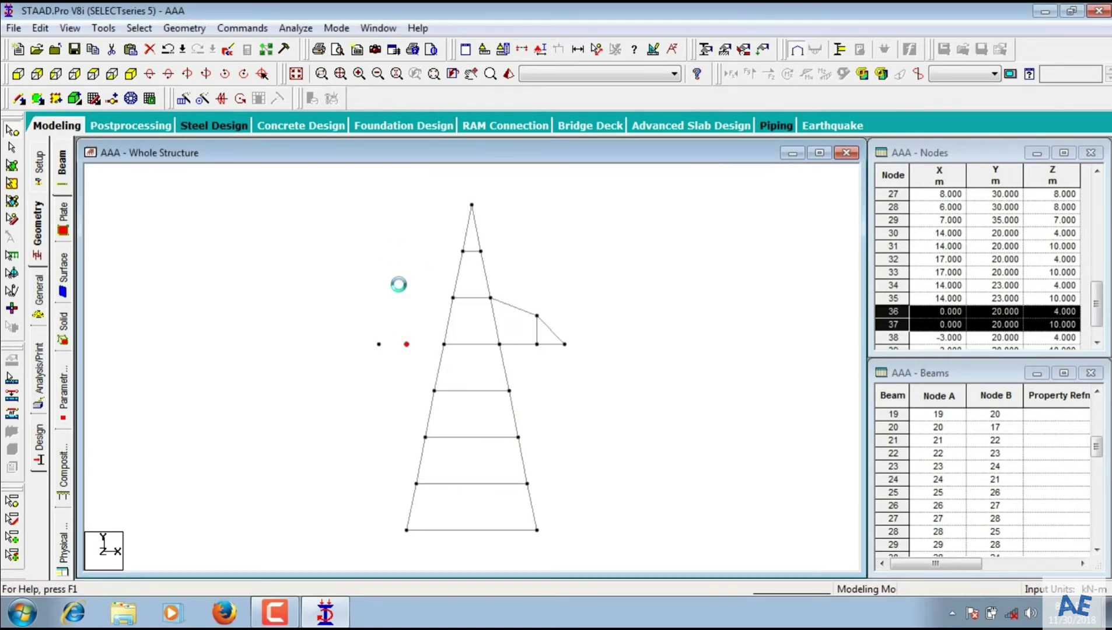
# Paste the copied X 0 nodes once more, offset 3 m in Y.
pyautogui.rightClick(399, 286)
pyautogui.click(432, 326)
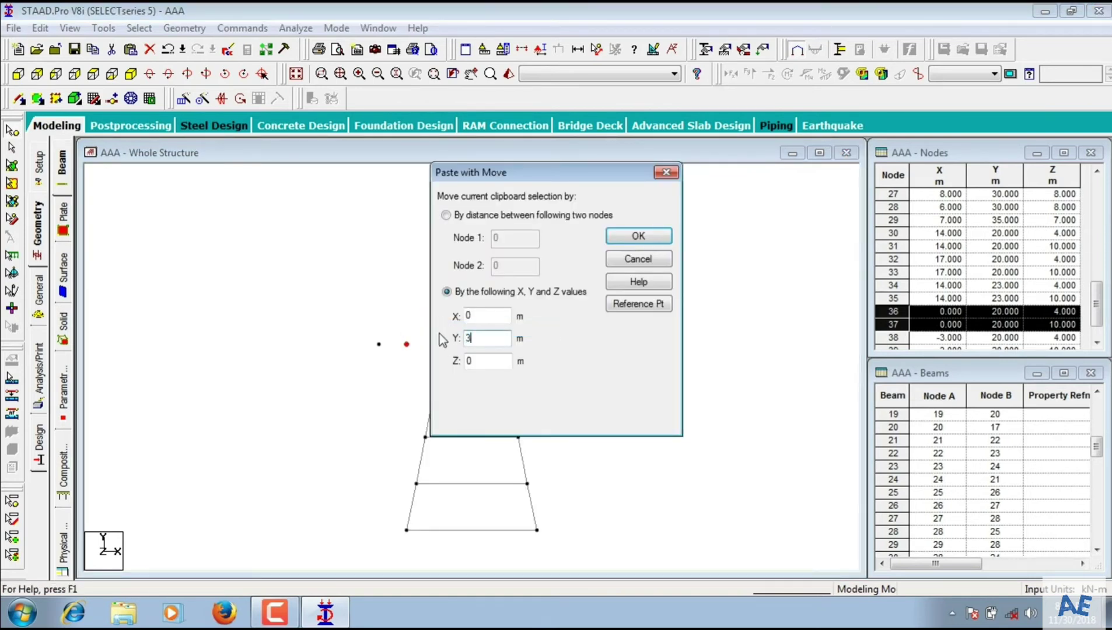
pyautogui.click(638, 237)
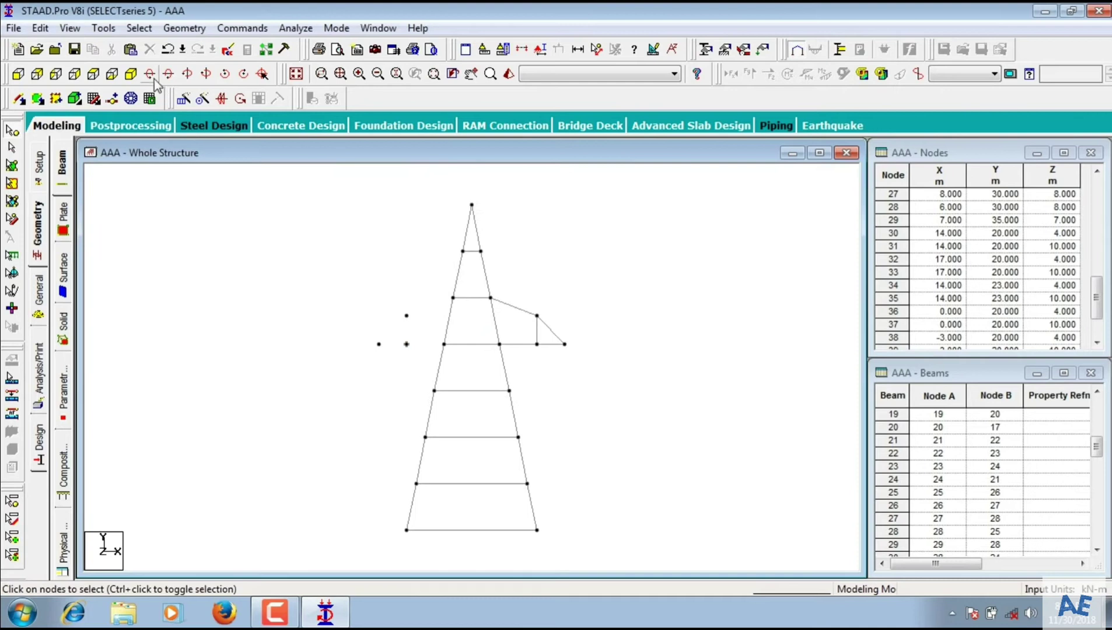
# Draw beams between the negative X side's pasted nodes and from its Y 20 nodes to the tower's Y 20 corners.
pyautogui.click(132, 73)
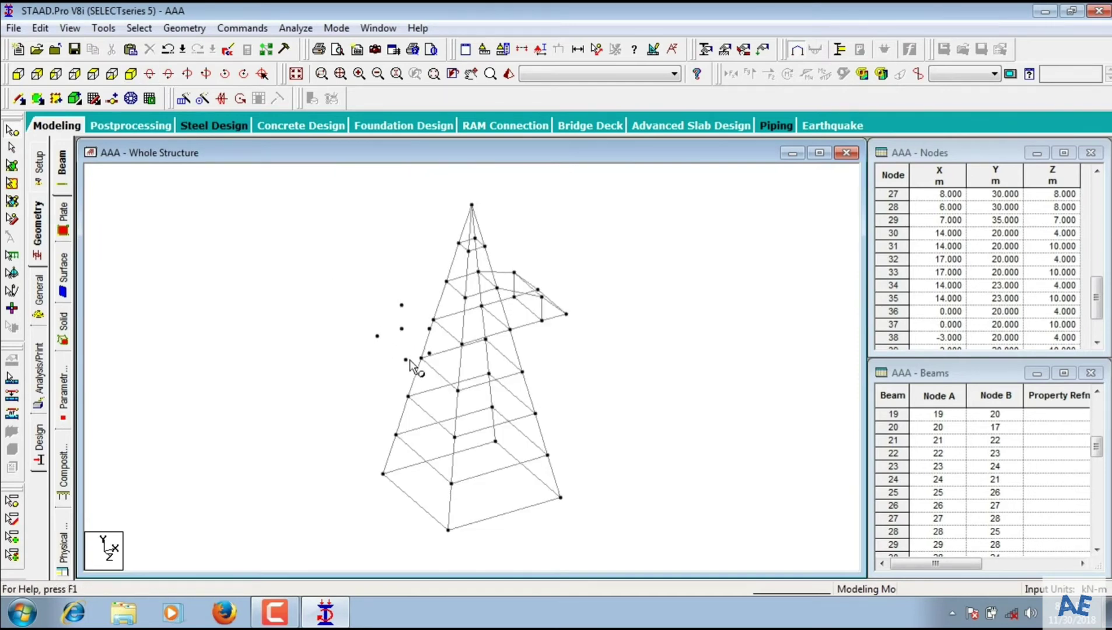
pyautogui.scroll(2, 409, 360)
pyautogui.press('Left')
pyautogui.press('Left')
pyautogui.press('Left')
pyautogui.press('Left')
pyautogui.press('Left')
pyautogui.press('Left')
pyautogui.press('Left')
pyautogui.press('Left')
pyautogui.moveTo(256, 292); pyautogui.dragTo(247, 290)
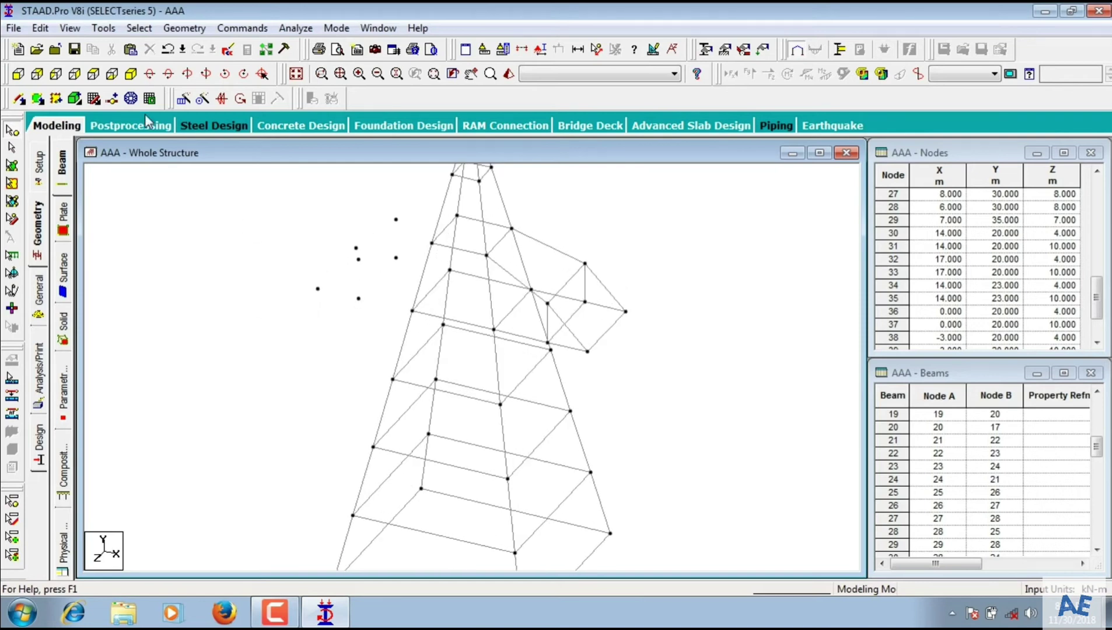
pyautogui.click(19, 98)
pyautogui.moveTo(359, 259); pyautogui.dragTo(396, 258)
pyautogui.moveTo(359, 297)
pyautogui.mouseDown()
pyautogui.moveTo(411, 257)
pyautogui.moveTo(363, 257)
pyautogui.moveTo(358, 298)
pyautogui.mouseUp()
pyautogui.moveTo(397, 258); pyautogui.dragTo(450, 270)
pyautogui.moveTo(359, 299)
pyautogui.mouseDown()
pyautogui.moveTo(420, 321)
pyautogui.moveTo(412, 310)
pyautogui.mouseUp()
# Complete the negative X cross-arm with beams from the tower's Y 25 corners over the Y 23 nodes to the X -3 tips.
pyautogui.moveTo(431, 245); pyautogui.dragTo(358, 260)
pyautogui.moveTo(456, 216); pyautogui.dragTo(317, 288)
pyautogui.moveTo(352, 248); pyautogui.dragTo(398, 222)
pyautogui.moveTo(358, 259); pyautogui.dragTo(318, 288)
pyautogui.scroll(-7, 583, 297)
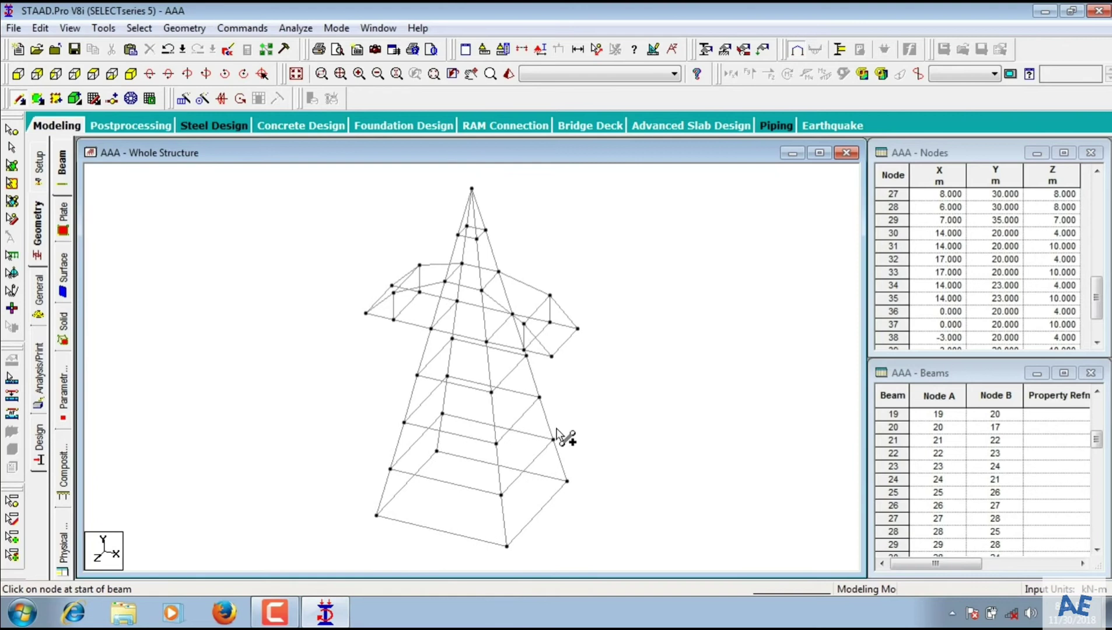
pyautogui.scroll(-1, 563, 441)
# Delete the square of horizontal beams at the tower's base level.
pyautogui.click(18, 75)
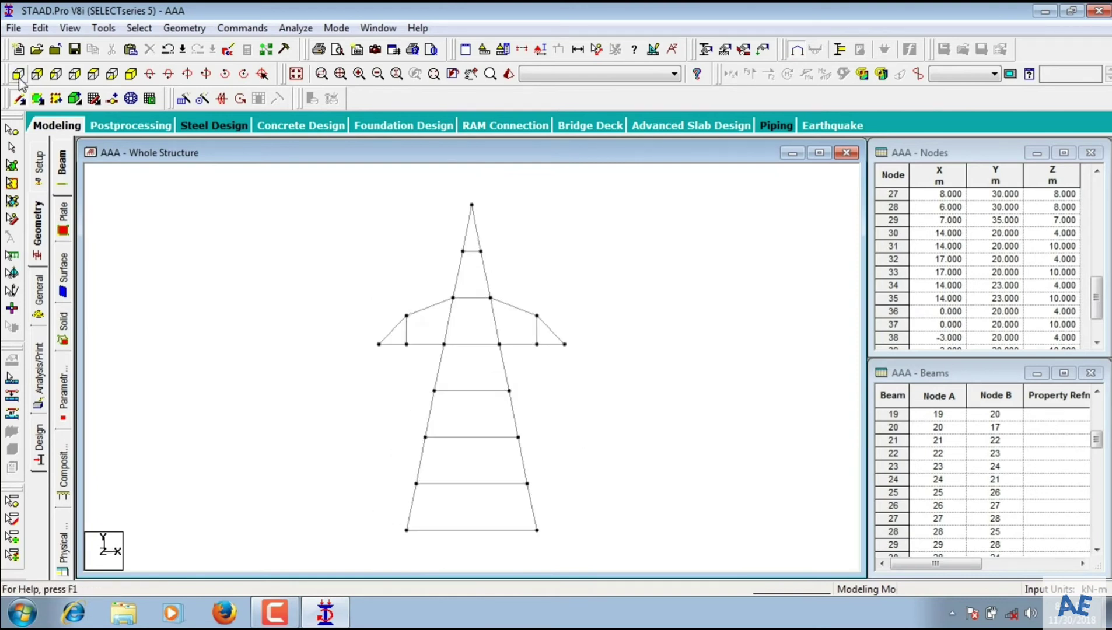
pyautogui.moveTo(370, 525); pyautogui.dragTo(604, 551)
pyautogui.rightClick(604, 551)
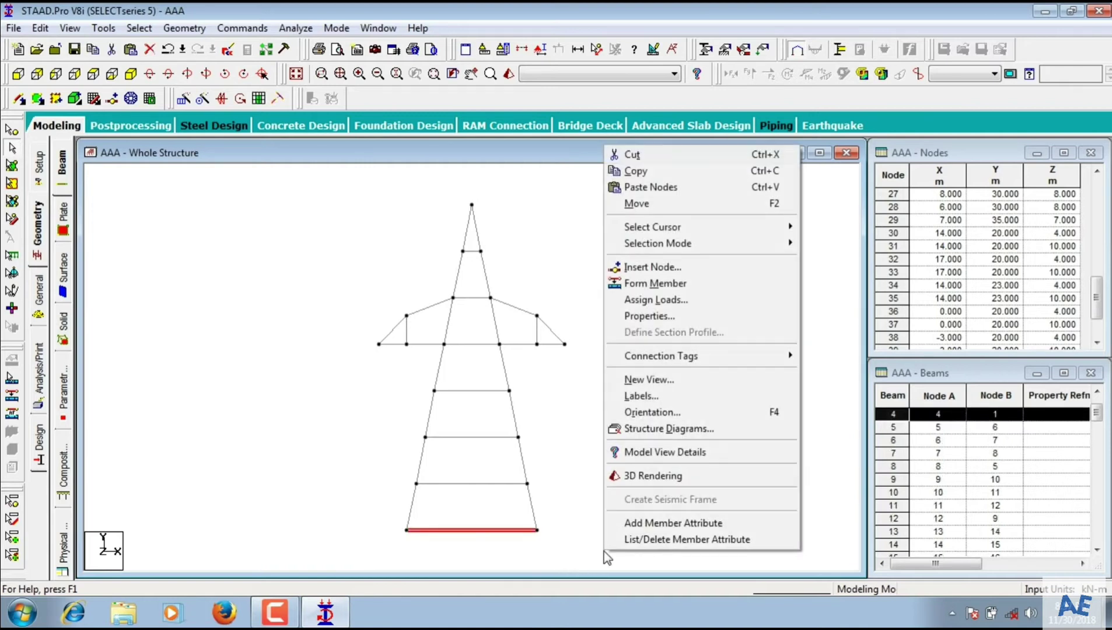
pyautogui.click(567, 549)
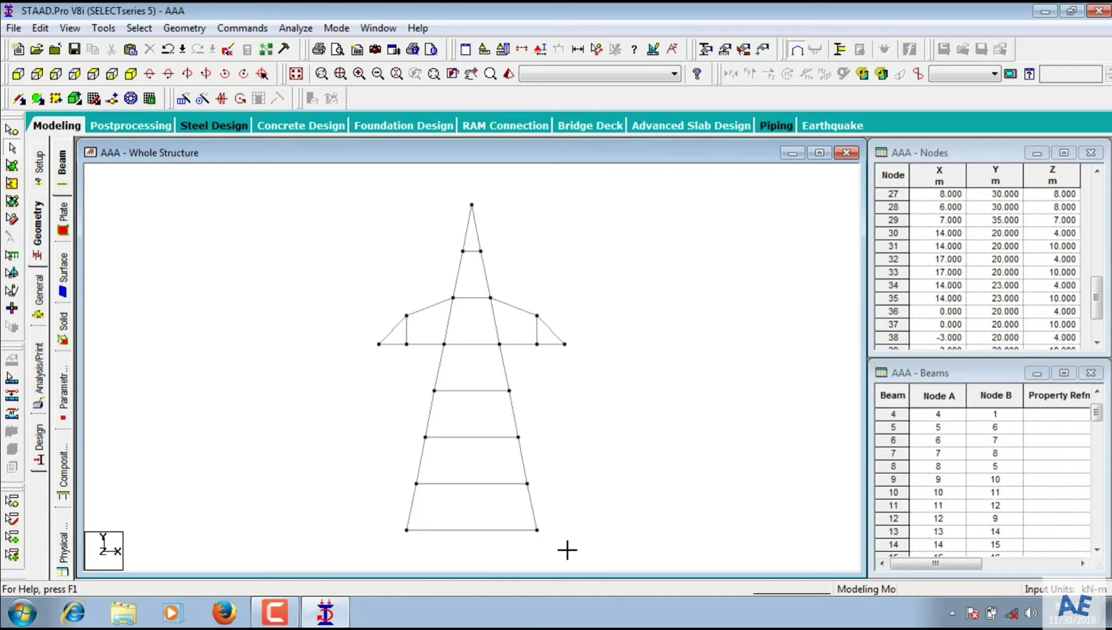
pyautogui.moveTo(567, 551); pyautogui.dragTo(385, 525)
pyautogui.press('Delete')
pyautogui.press('Return')
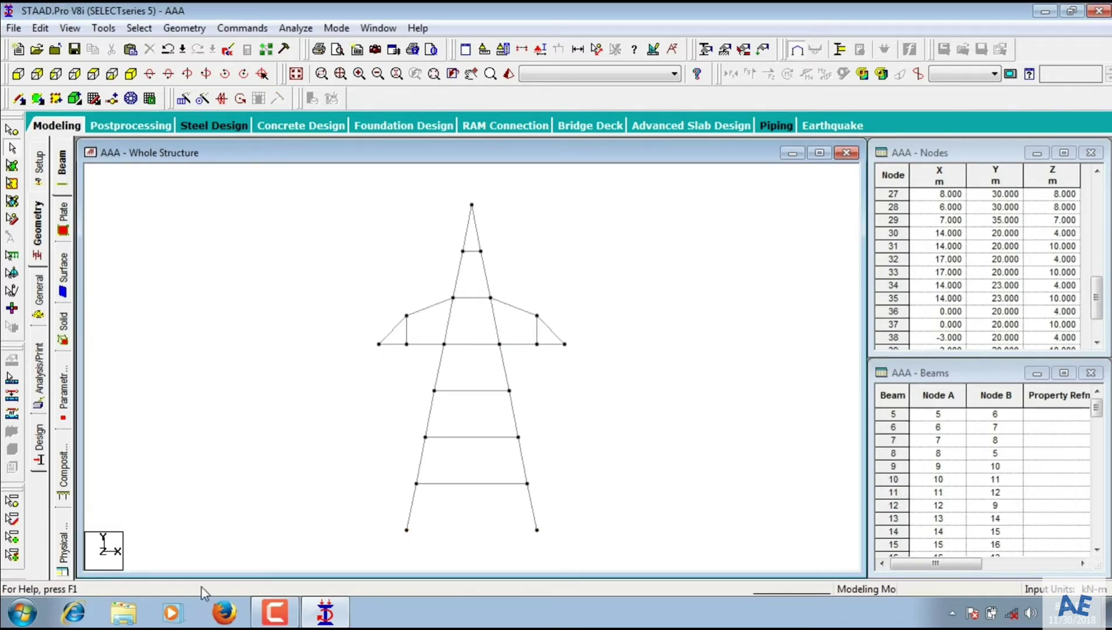
# Cross-brace the two lowest panels of the tower's positive Z face with diagonal beams between the corner legs, from Y 0 to Y 10.
pyautogui.click(129, 74)
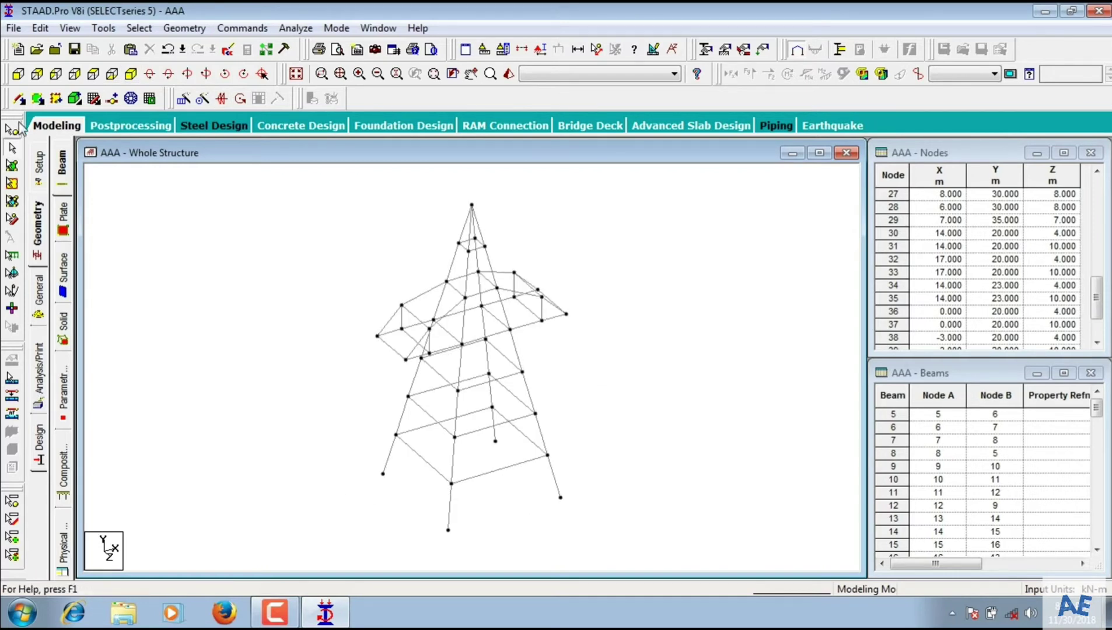
pyautogui.click(21, 100)
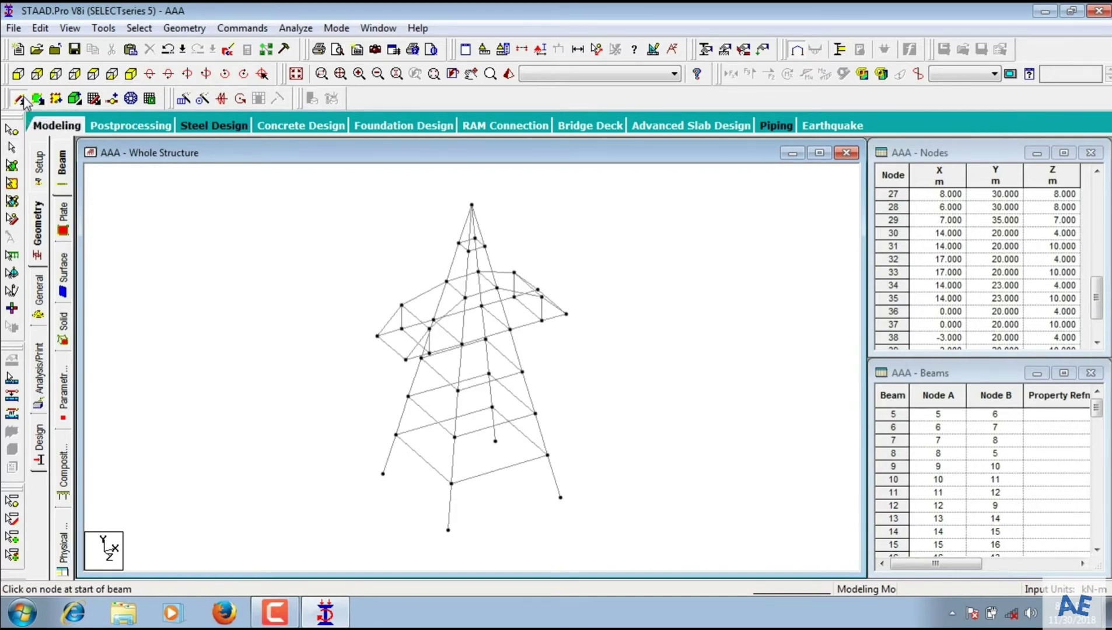
pyautogui.moveTo(451, 483); pyautogui.dragTo(560, 496)
pyautogui.moveTo(548, 455); pyautogui.dragTo(448, 529)
pyautogui.moveTo(455, 434); pyautogui.dragTo(548, 455)
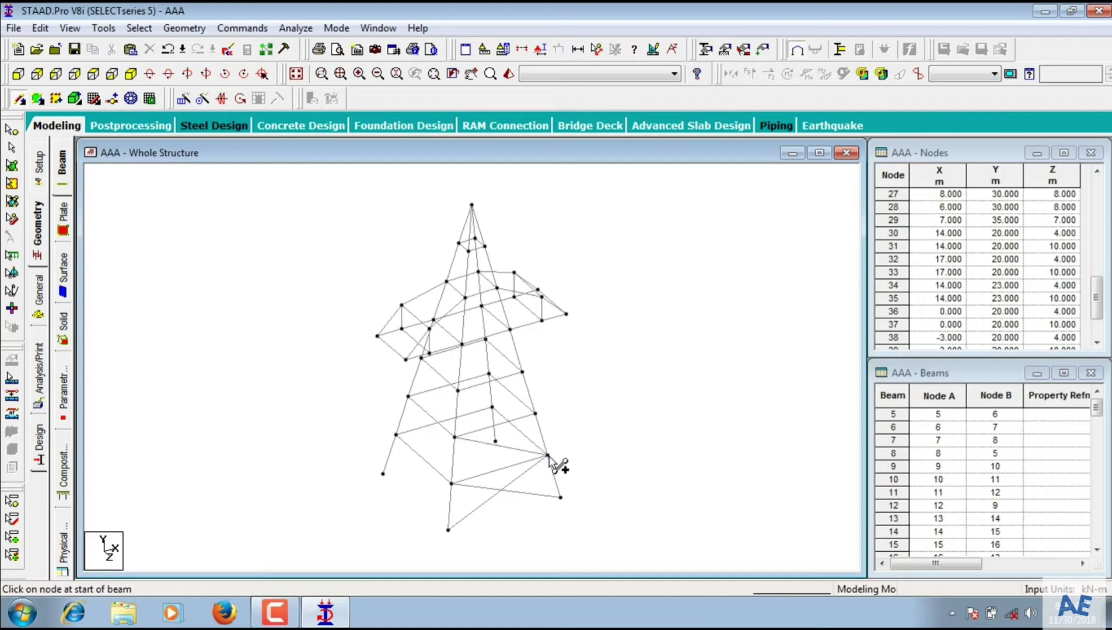
pyautogui.click(493, 455)
pyautogui.click(548, 345)
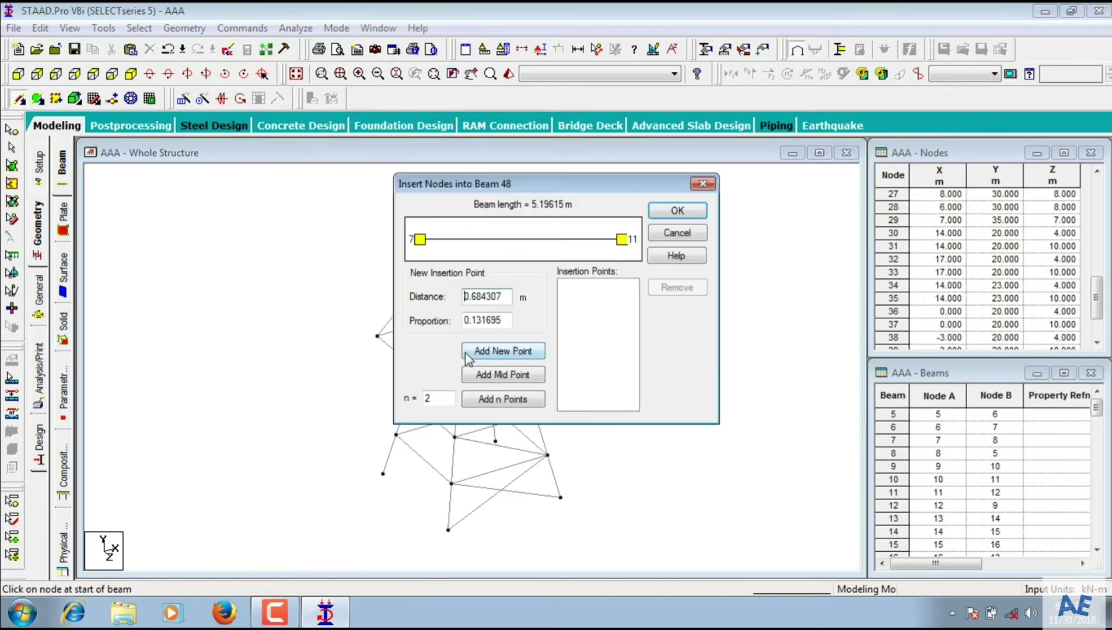
pyautogui.click(703, 183)
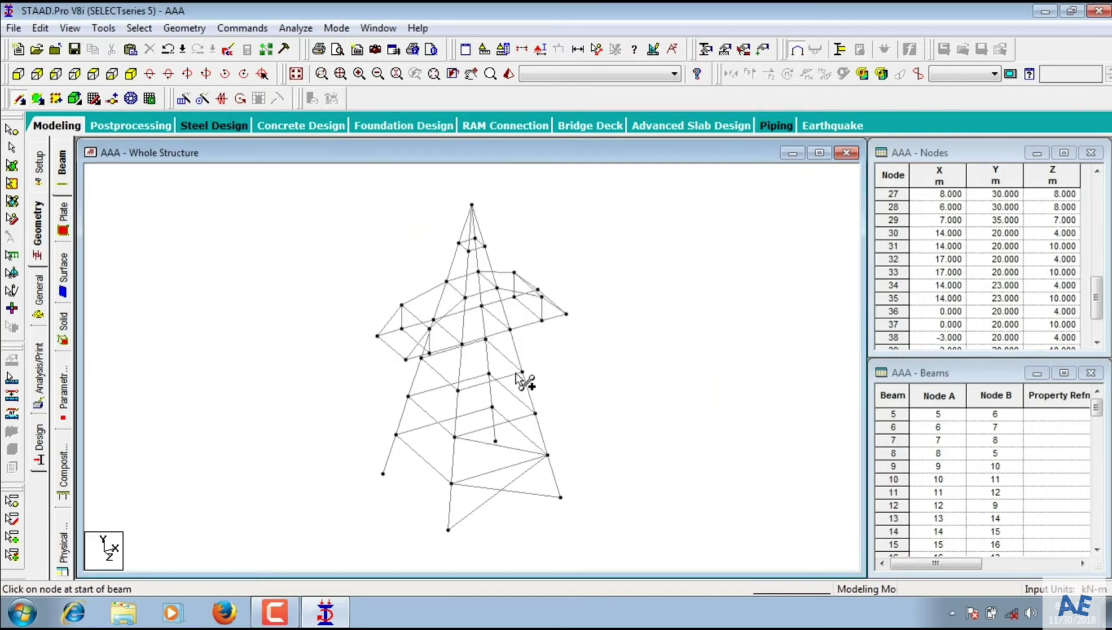
pyautogui.moveTo(535, 415); pyautogui.dragTo(452, 485)
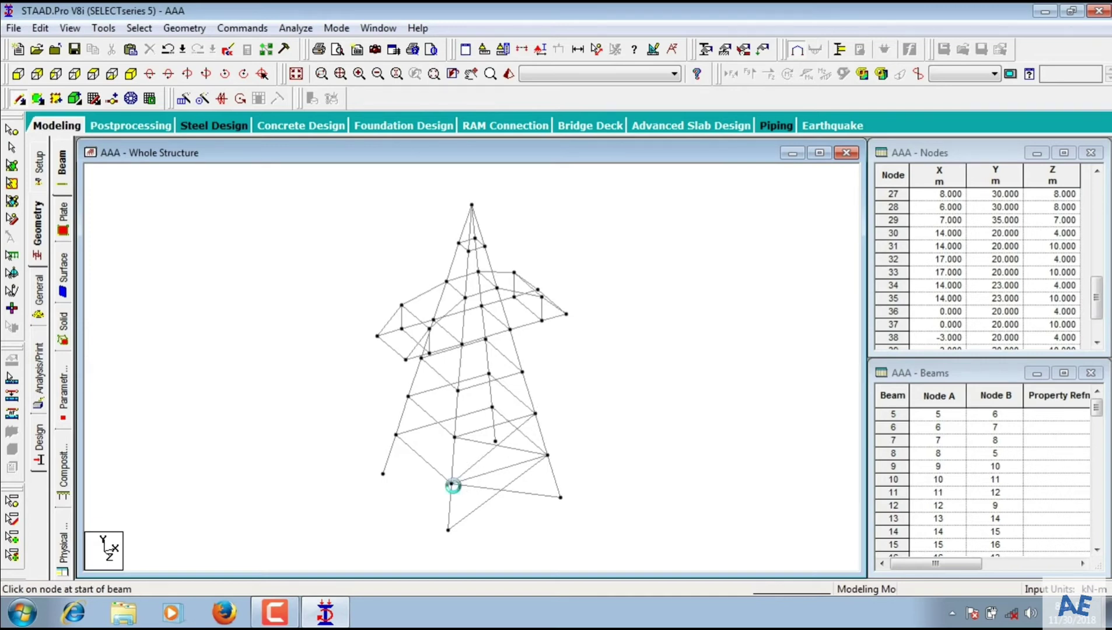
# Continue the diagonal cross-bracing on the positive Z face through the panels from Y 10 up to Y 30.
pyautogui.moveTo(458, 390); pyautogui.dragTo(536, 413)
pyautogui.moveTo(525, 374)
pyautogui.mouseDown()
pyautogui.moveTo(475, 441)
pyautogui.moveTo(456, 436)
pyautogui.mouseUp()
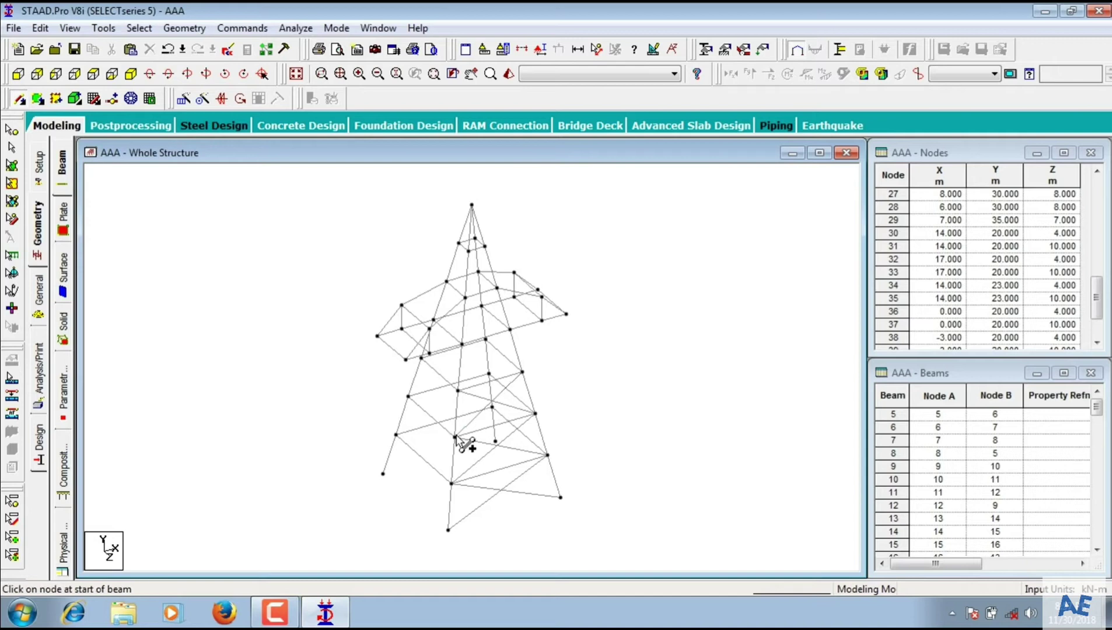
pyautogui.moveTo(462, 344); pyautogui.dragTo(522, 372)
pyautogui.moveTo(509, 330); pyautogui.dragTo(458, 391)
pyautogui.moveTo(465, 299); pyautogui.dragTo(510, 330)
pyautogui.moveTo(497, 287)
pyautogui.mouseDown()
pyautogui.moveTo(464, 353)
pyautogui.moveTo(462, 344)
pyautogui.mouseUp()
pyautogui.moveTo(468, 251); pyautogui.dragTo(465, 297)
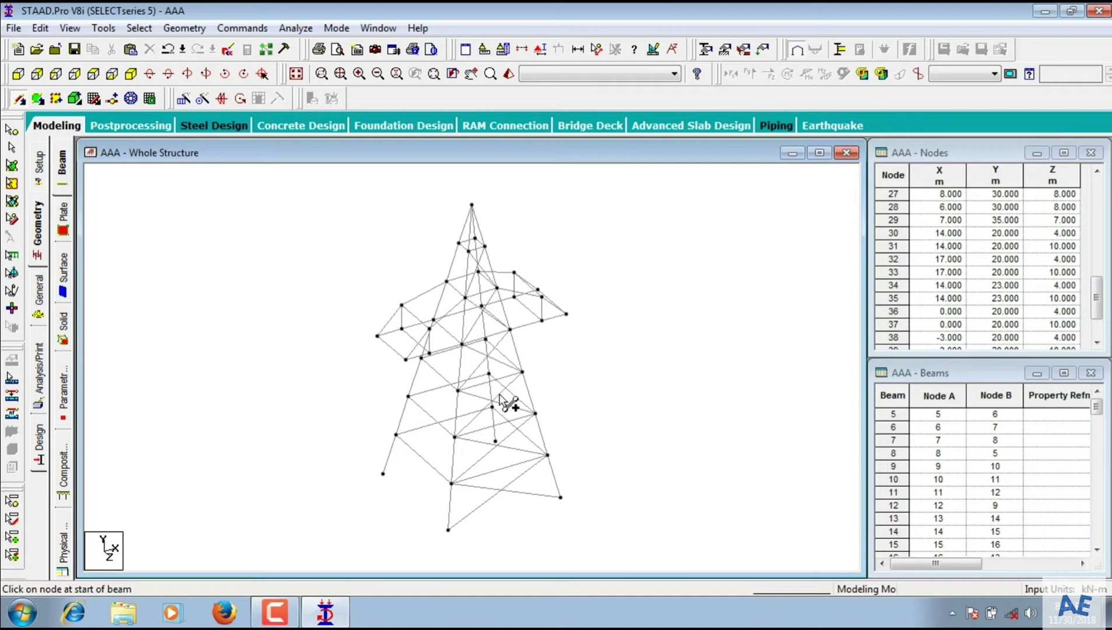
# Cross-brace the two lowest panels of the negative X face with diagonal beams from Y 0 to Y 10.
pyautogui.moveTo(383, 474); pyautogui.dragTo(451, 483)
pyautogui.moveTo(395, 436); pyautogui.dragTo(448, 529)
pyautogui.moveTo(454, 437); pyautogui.dragTo(396, 435)
pyautogui.click(406, 393)
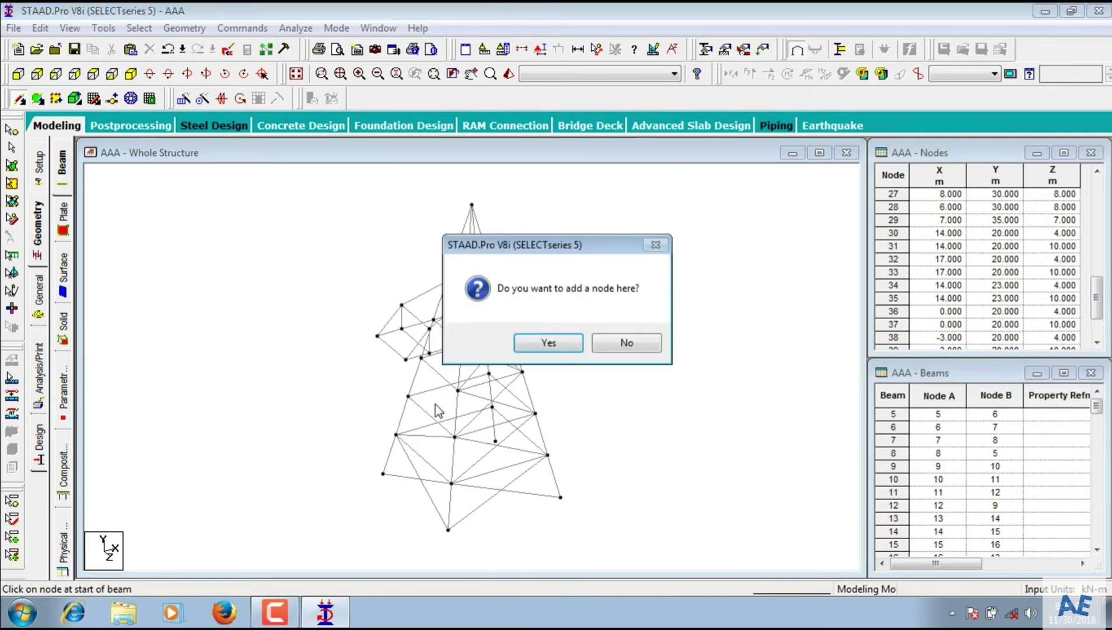
pyautogui.click(547, 342)
pyautogui.moveTo(408, 396); pyautogui.dragTo(451, 484)
# Draw crossing diagonal beams in the negative X face's remaining panels from Y 10 up to Y 30.
pyautogui.click(421, 370)
pyautogui.click(607, 344)
pyautogui.moveTo(421, 358); pyautogui.dragTo(453, 437)
pyautogui.moveTo(458, 390); pyautogui.dragTo(407, 396)
pyautogui.moveTo(433, 320); pyautogui.dragTo(458, 391)
pyautogui.moveTo(462, 344); pyautogui.dragTo(406, 360)
pyautogui.moveTo(446, 281); pyautogui.dragTo(462, 344)
pyautogui.moveTo(463, 299); pyautogui.dragTo(434, 320)
pyautogui.moveTo(458, 243); pyautogui.dragTo(465, 299)
pyautogui.moveTo(468, 252); pyautogui.dragTo(446, 281)
# Draw crossing diagonal beams in the two lowest panels of the positive X face, between Y 0 and Y 10.
pyautogui.press('Left')
pyautogui.press('Left')
pyautogui.press('Left')
pyautogui.press('Left')
pyautogui.press('Left')
pyautogui.press('Left')
pyautogui.press('Left')
pyautogui.press('Left')
pyautogui.press('Left')
pyautogui.press('Left')
pyautogui.press('Left')
pyautogui.press('Left')
pyautogui.press('Left')
pyautogui.press('Left')
pyautogui.press('Left')
pyautogui.press('Left')
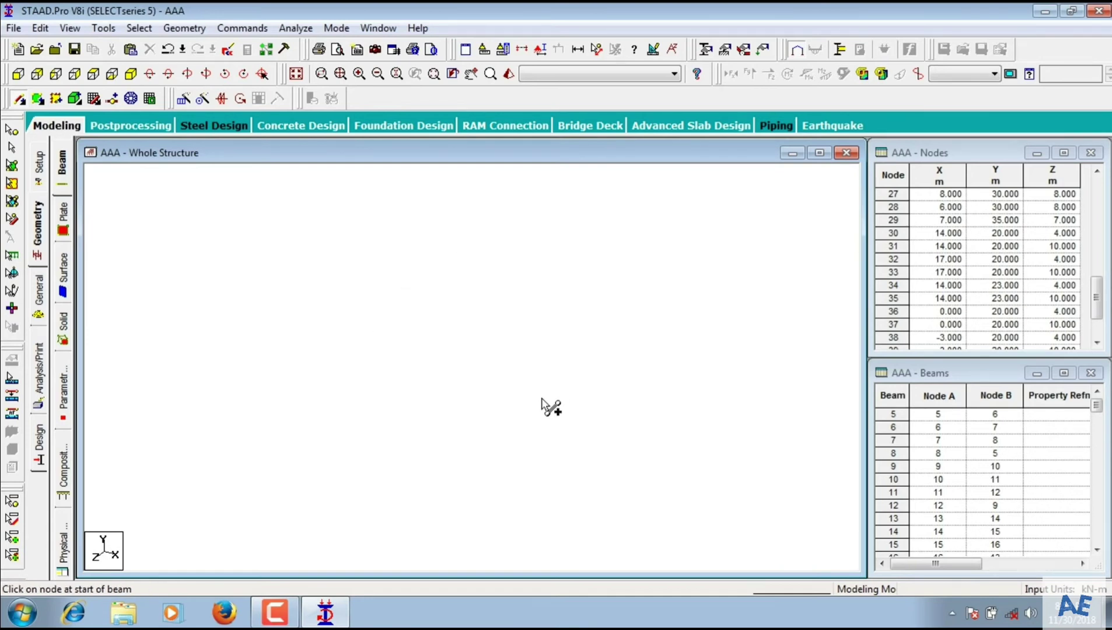
pyautogui.moveTo(537, 414); pyautogui.dragTo(464, 484)
pyautogui.moveTo(467, 438); pyautogui.dragTo(550, 448)
pyautogui.moveTo(550, 448); pyautogui.dragTo(464, 528)
pyautogui.moveTo(466, 481)
pyautogui.mouseDown()
pyautogui.moveTo(568, 497)
pyautogui.moveTo(563, 489)
pyautogui.mouseUp()
# Complete the positive X face's cross-bracing with diagonal beams in the panels from Y 10 up to Y 30.
pyautogui.moveTo(523, 367)
pyautogui.mouseDown()
pyautogui.moveTo(469, 442)
pyautogui.moveTo(479, 439)
pyautogui.mouseUp()
pyautogui.moveTo(465, 389); pyautogui.dragTo(537, 406)
pyautogui.moveTo(511, 327); pyautogui.dragTo(467, 391)
pyautogui.moveTo(468, 344); pyautogui.dragTo(511, 369)
pyautogui.moveTo(497, 286); pyautogui.dragTo(469, 345)
pyautogui.moveTo(469, 297); pyautogui.dragTo(511, 326)
pyautogui.moveTo(484, 244); pyautogui.dragTo(469, 298)
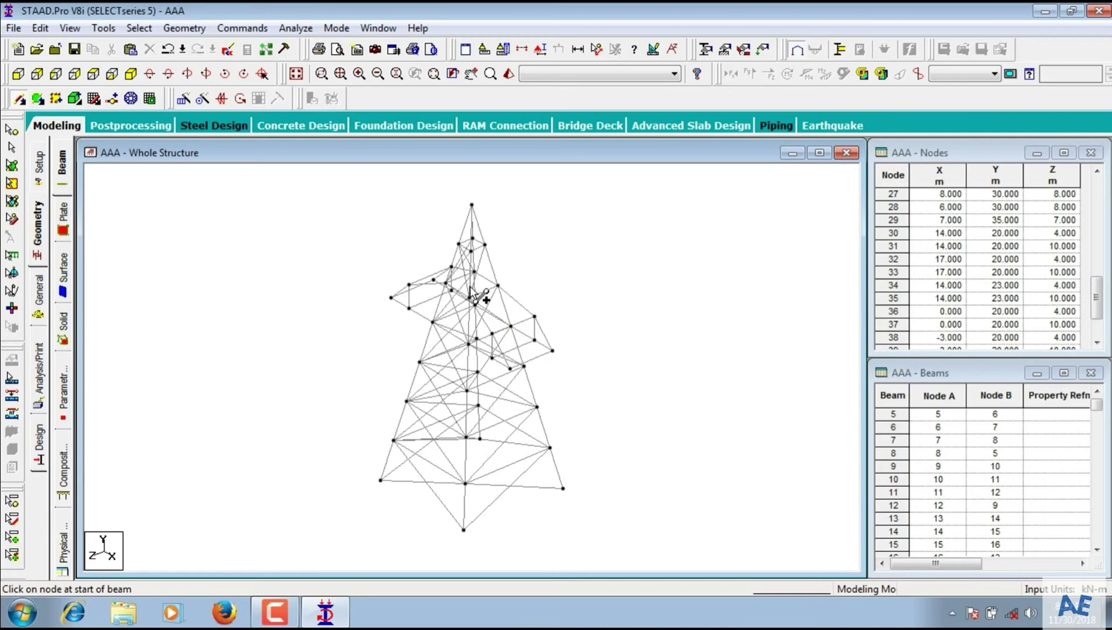
pyautogui.moveTo(472, 252); pyautogui.dragTo(498, 285)
# Draw diagonal bracing beams in the negative Z face's panel between Y 30 and Y 25.
pyautogui.press('Left')
pyautogui.press('Left')
pyautogui.press('Left')
pyautogui.press('Left')
pyautogui.press('Left')
pyautogui.press('Left')
pyautogui.press('Left')
pyautogui.press('Left')
pyautogui.press('Left')
pyautogui.press('Left')
pyautogui.press('Left')
pyautogui.press('Left')
pyautogui.press('Left')
pyautogui.moveTo(459, 244)
pyautogui.mouseDown()
pyautogui.moveTo(475, 271)
pyautogui.moveTo(472, 299)
pyautogui.mouseUp()
pyautogui.moveTo(474, 251); pyautogui.dragTo(436, 248)
pyautogui.scroll(2, 454, 295)
pyautogui.scroll(2, 448, 288)
pyautogui.moveTo(473, 322)
pyautogui.mouseDown()
pyautogui.moveTo(473, 341)
pyautogui.moveTo(476, 322)
pyautogui.mouseUp()
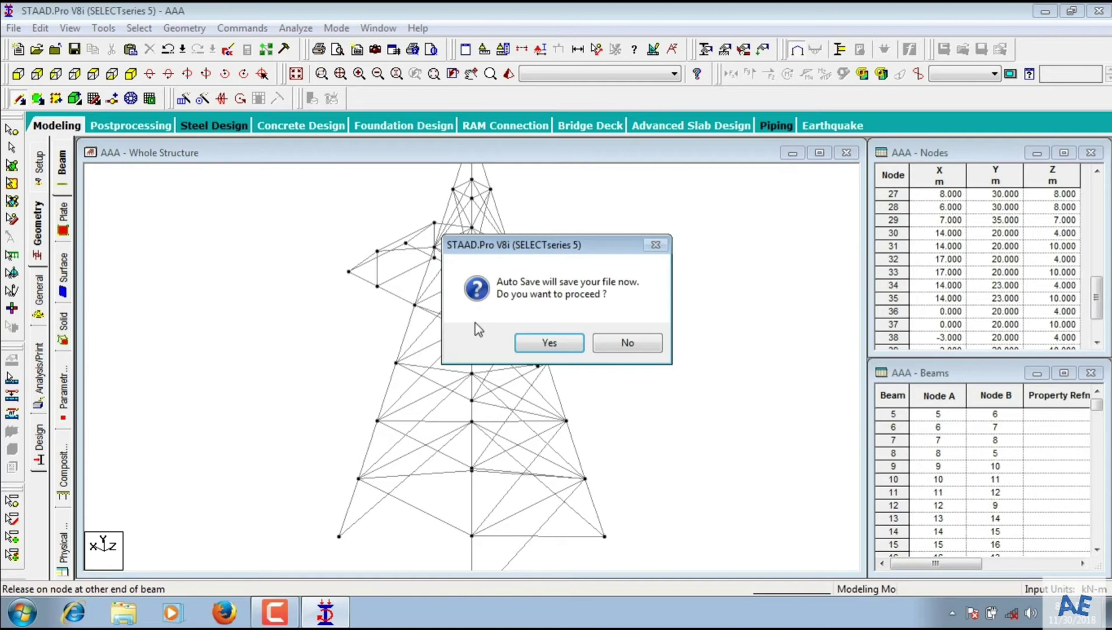
pyautogui.click(606, 344)
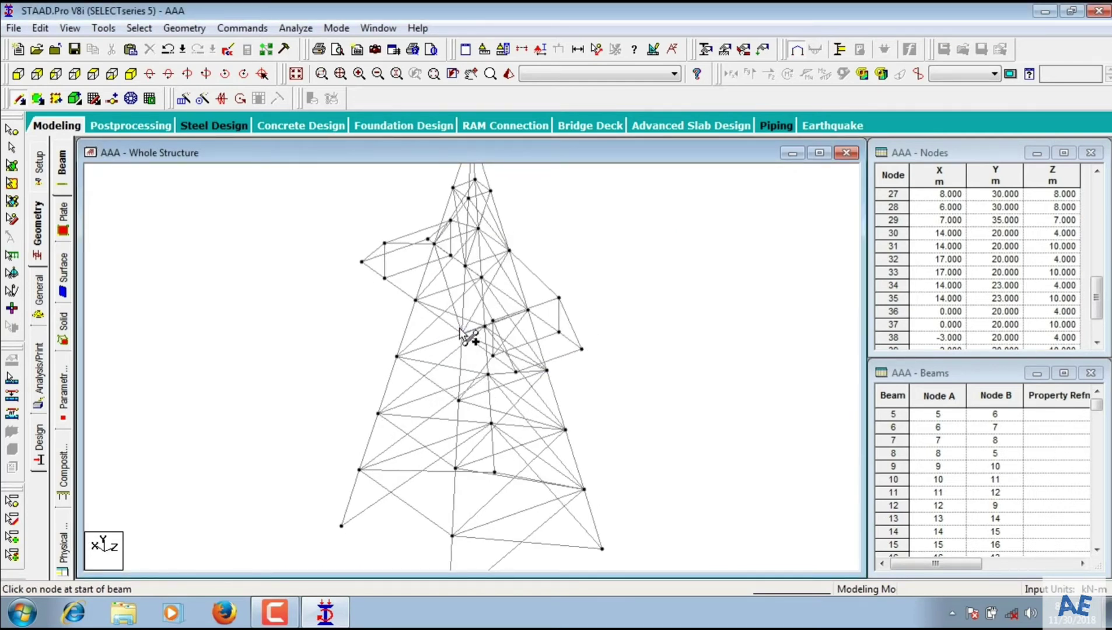
# Extend the negative Z face's diagonal bracing through the panels between Y 25 and Y 15.
pyautogui.scroll(1, 463, 271)
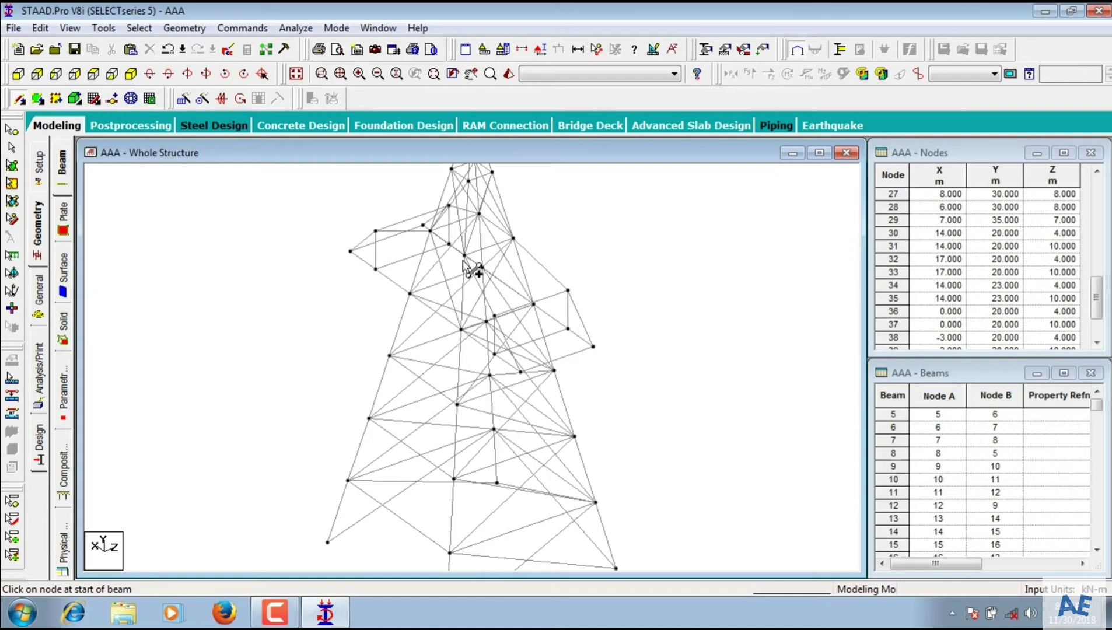
pyautogui.moveTo(465, 257); pyautogui.dragTo(411, 294)
pyautogui.moveTo(457, 403); pyautogui.dragTo(410, 293)
pyautogui.moveTo(457, 330); pyautogui.dragTo(460, 330)
# Cross-brace the negative Z face's lower panels from Y 15 down to the leg bases at Y 0.
pyautogui.moveTo(396, 354); pyautogui.dragTo(455, 479)
pyautogui.moveTo(457, 404); pyautogui.dragTo(450, 552)
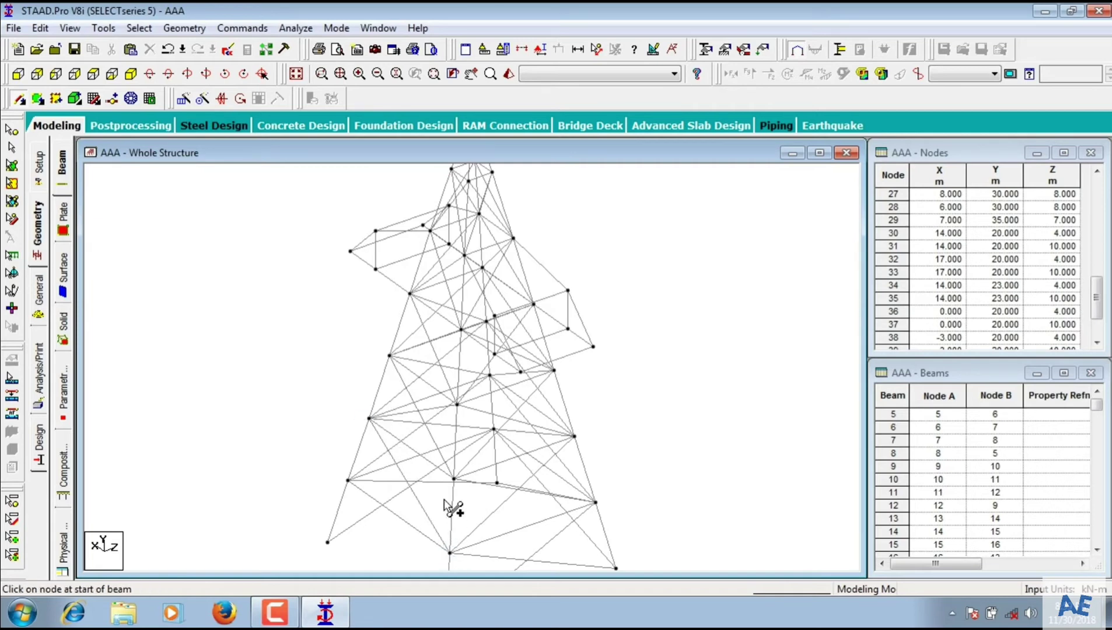
pyautogui.moveTo(455, 479); pyautogui.dragTo(349, 481)
pyautogui.scroll(-2, 350, 477)
pyautogui.moveTo(447, 549); pyautogui.dragTo(388, 445)
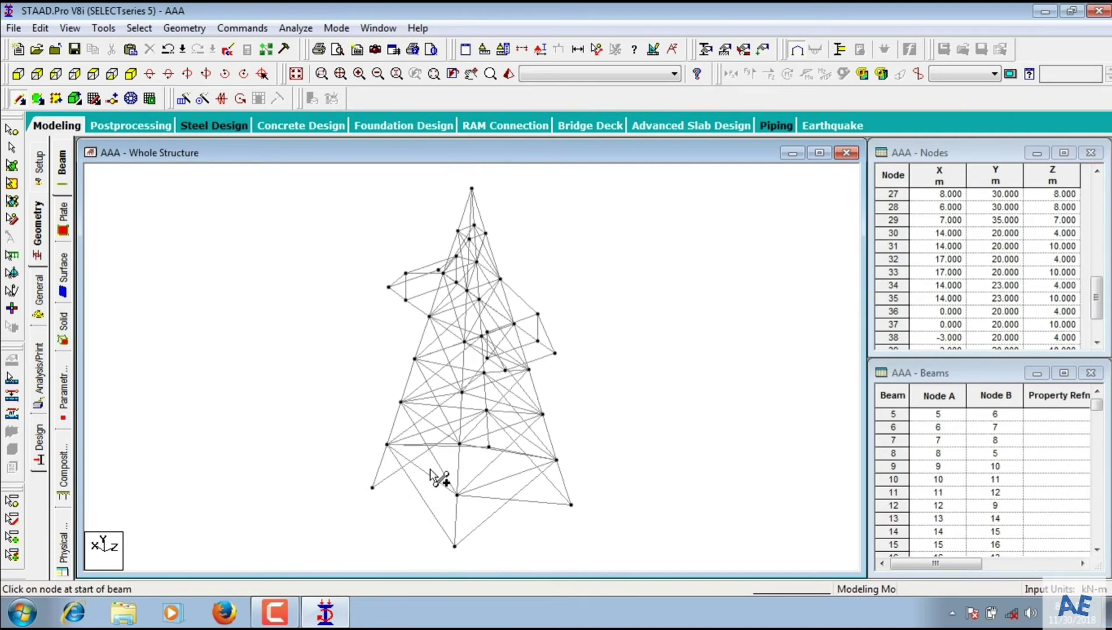
pyautogui.click(458, 490)
pyautogui.click(632, 343)
pyautogui.moveTo(453, 493); pyautogui.dragTo(371, 485)
# Inspect the braced tower from all sides and return to the isometric view.
pyautogui.press('Left')
pyautogui.press('Left')
pyautogui.press('Left')
pyautogui.press('Left')
pyautogui.press('Left')
pyautogui.press('Left')
pyautogui.press('Left')
pyautogui.press('Left')
pyautogui.press('Left')
pyautogui.press('Left')
pyautogui.press('Left')
pyautogui.press('Left')
pyautogui.press('Left')
pyautogui.press('Left')
pyautogui.press('Left')
pyautogui.press('Left')
pyautogui.press('Left')
pyautogui.press('Left')
pyautogui.press('Left')
pyautogui.press('Left')
pyautogui.press('Left')
pyautogui.press('Left')
pyautogui.press('Left')
pyautogui.press('Left')
pyautogui.press('Left')
pyautogui.press('Left')
pyautogui.press('Left')
pyautogui.press('Left')
pyautogui.press('Left')
pyautogui.press('Left')
pyautogui.press('Left')
pyautogui.press('Left')
pyautogui.press('Left')
pyautogui.press('Left')
pyautogui.press('Left')
pyautogui.press('Left')
pyautogui.press('Left')
pyautogui.press('Left')
pyautogui.press('Left')
pyautogui.press('Left')
pyautogui.press('Left')
pyautogui.press('Left')
pyautogui.press('Left')
pyautogui.press('Left')
pyautogui.press('Left')
pyautogui.press('Left')
pyautogui.press('Left')
pyautogui.press('Left')
pyautogui.press('Left')
pyautogui.press('Left')
pyautogui.press('Left')
pyautogui.press('Left')
pyautogui.press('Left')
pyautogui.press('Left')
pyautogui.press('Left')
pyautogui.press('Left')
pyautogui.press('Left')
pyautogui.press('Left')
pyautogui.press('Left')
pyautogui.press('Left')
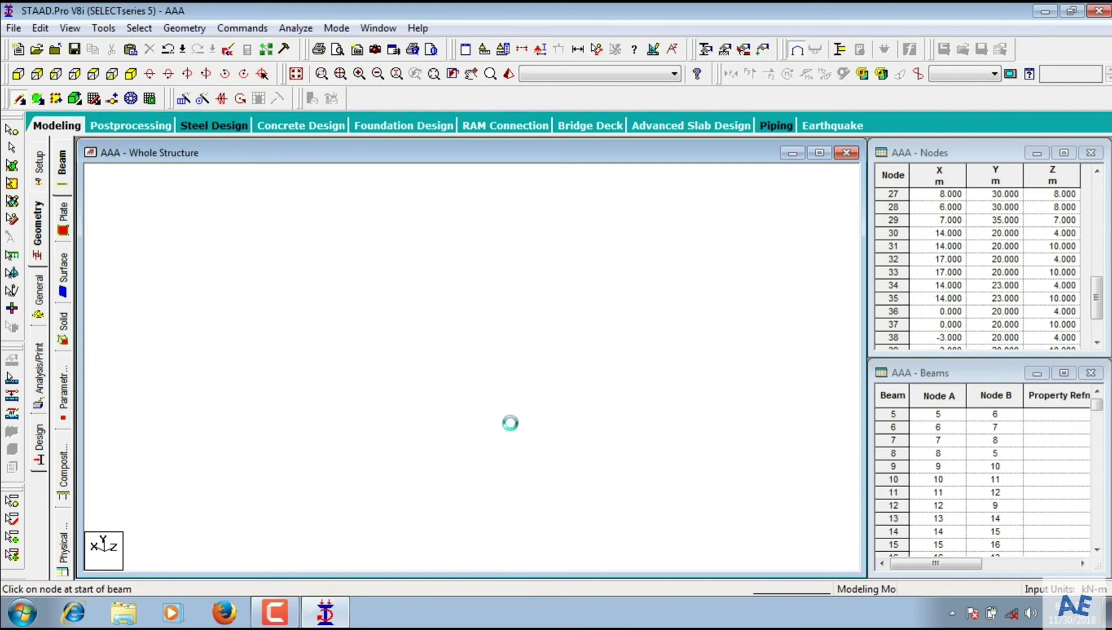
pyautogui.click(130, 74)
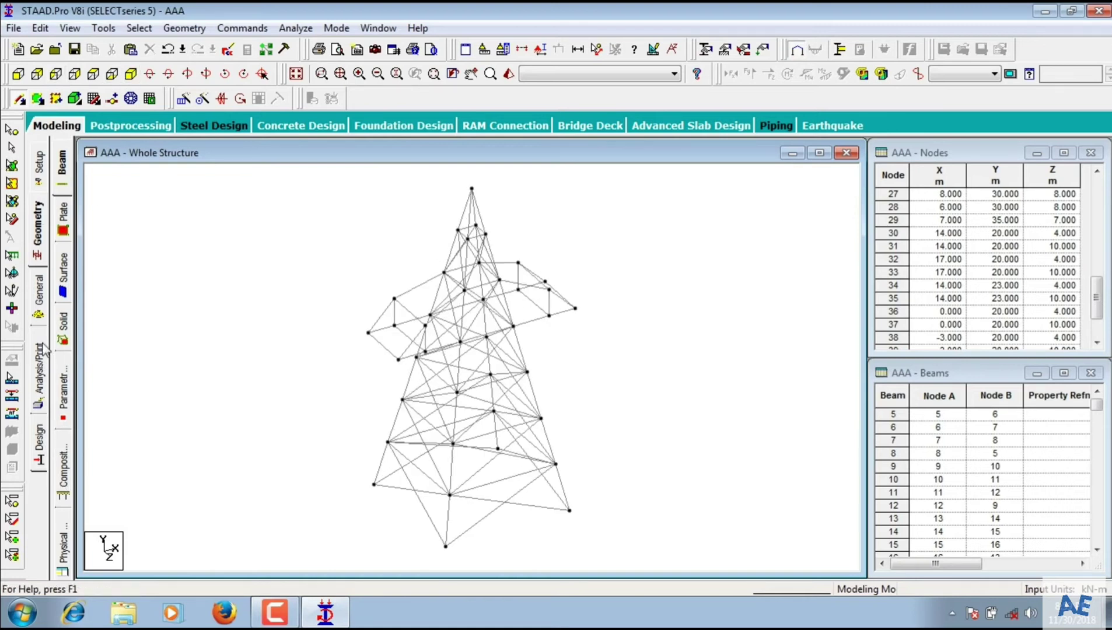
# Assign the STEEL material to all members in the view.
pyautogui.click(44, 306)
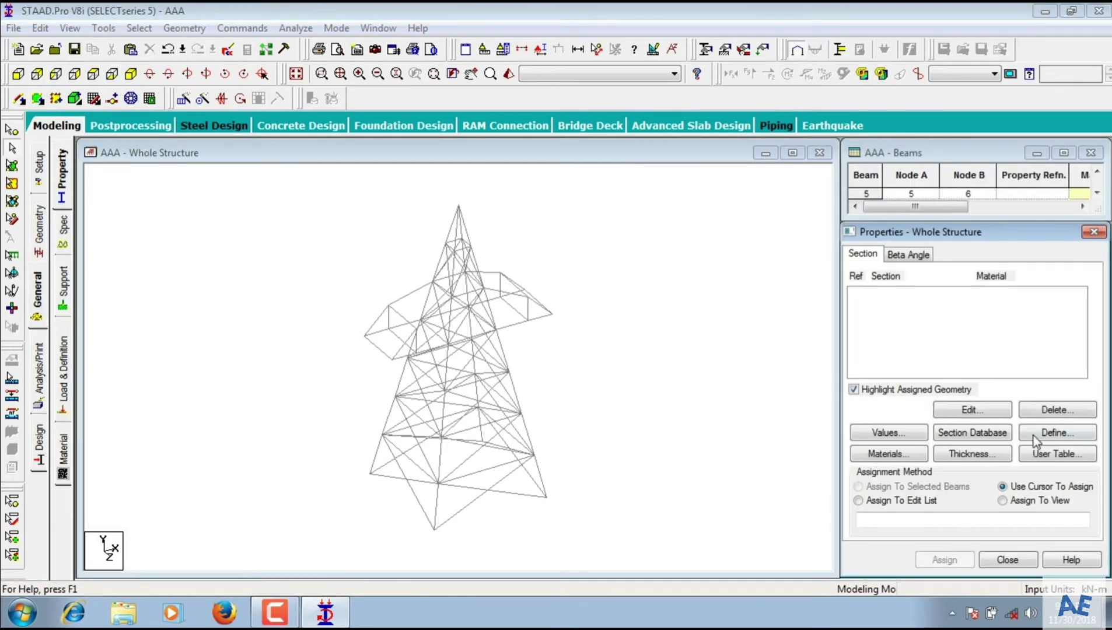
pyautogui.click(61, 467)
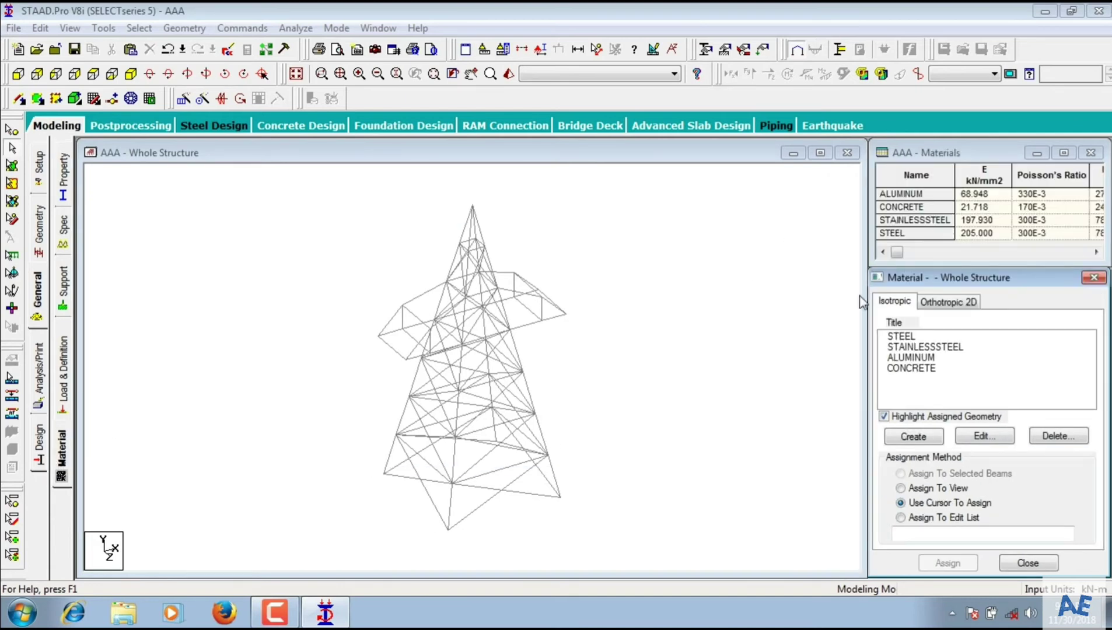
pyautogui.click(897, 338)
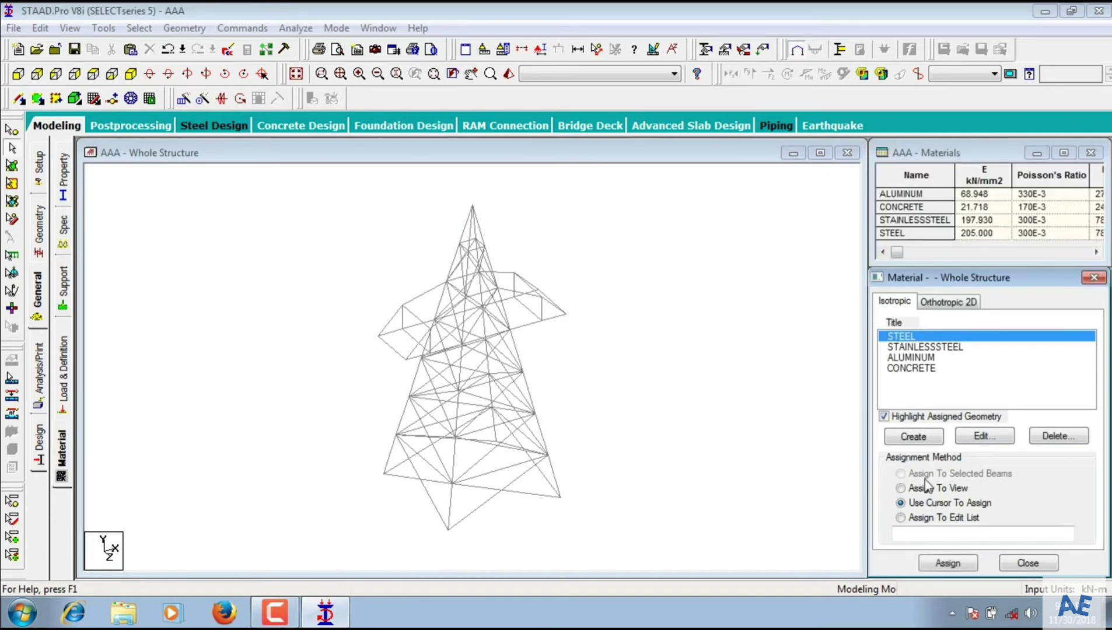
pyautogui.click(955, 567)
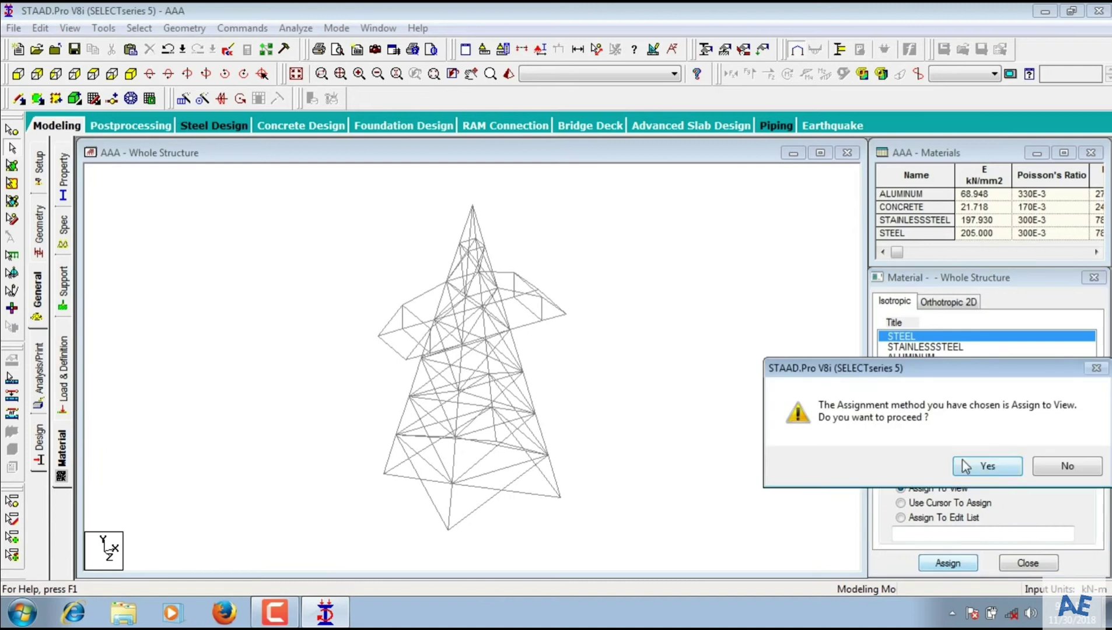
pyautogui.click(961, 465)
# Confirm assigning STEEL to the whole view and create primary load case LOAD CASE 1.
pyautogui.click(5, 500)
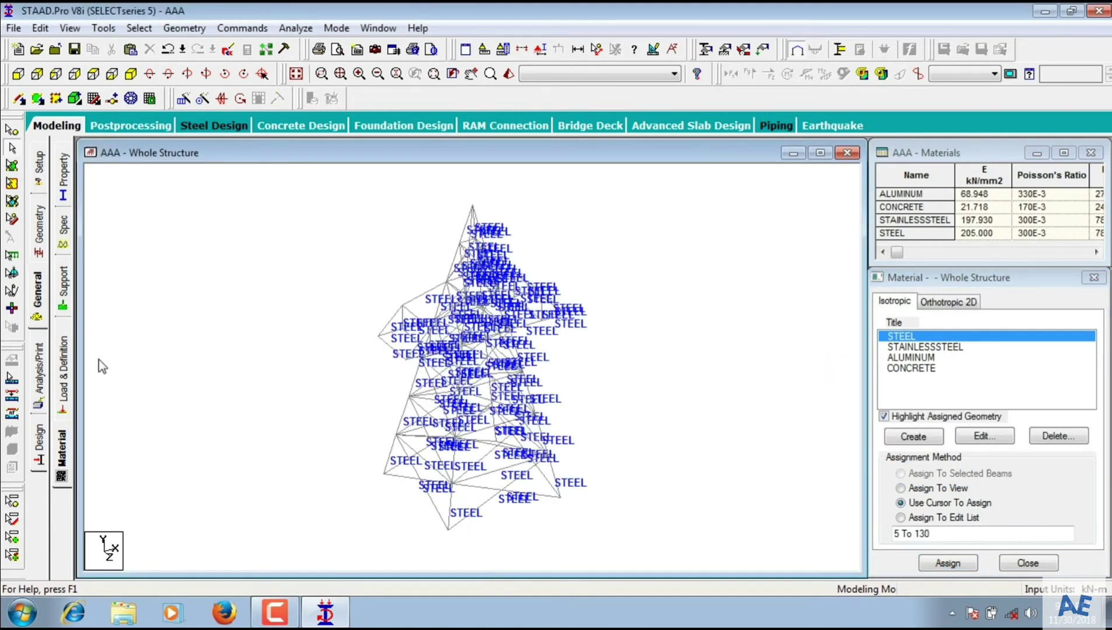
pyautogui.click(62, 376)
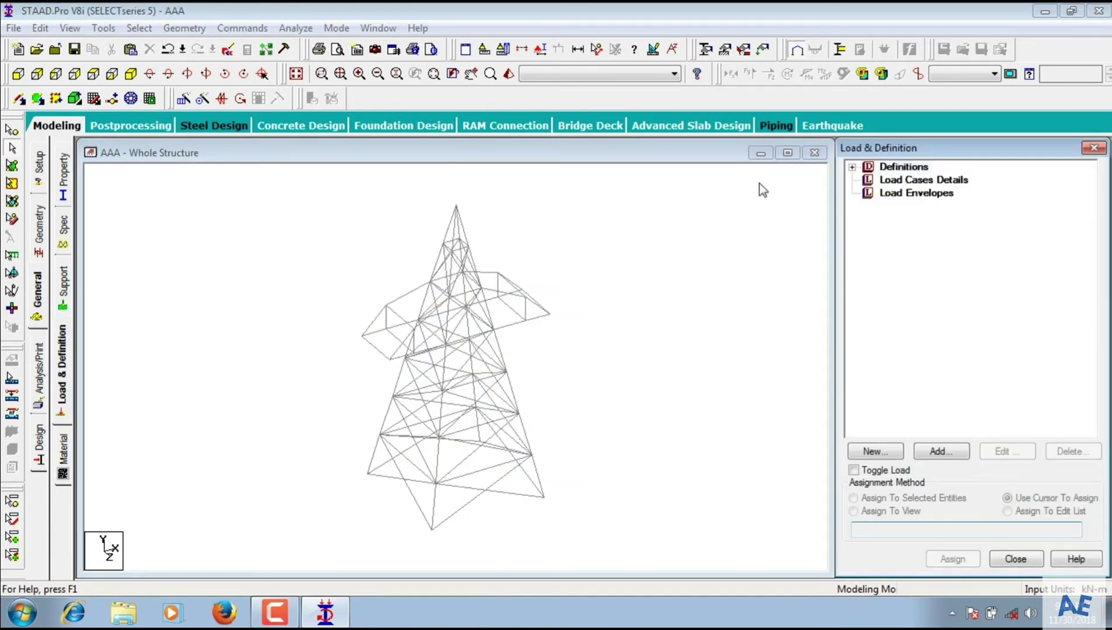
pyautogui.click(879, 180)
pyautogui.click(940, 451)
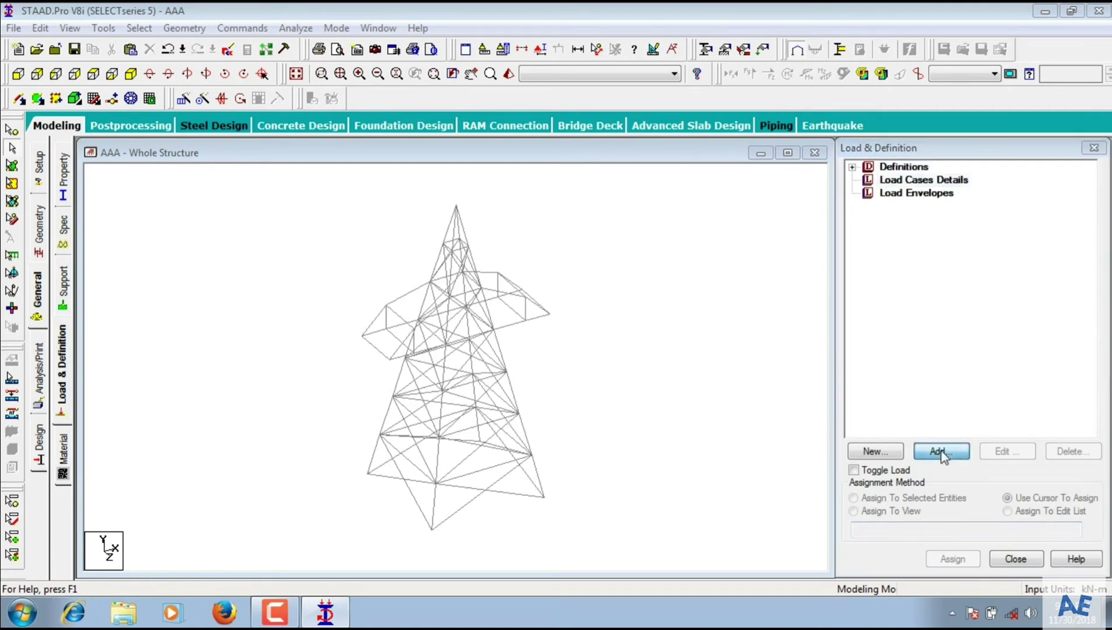
pyautogui.click(707, 478)
pyautogui.click(775, 479)
# Add a selfweight load in the Y direction with factor -1 to LOAD CASE 1.
pyautogui.click(896, 193)
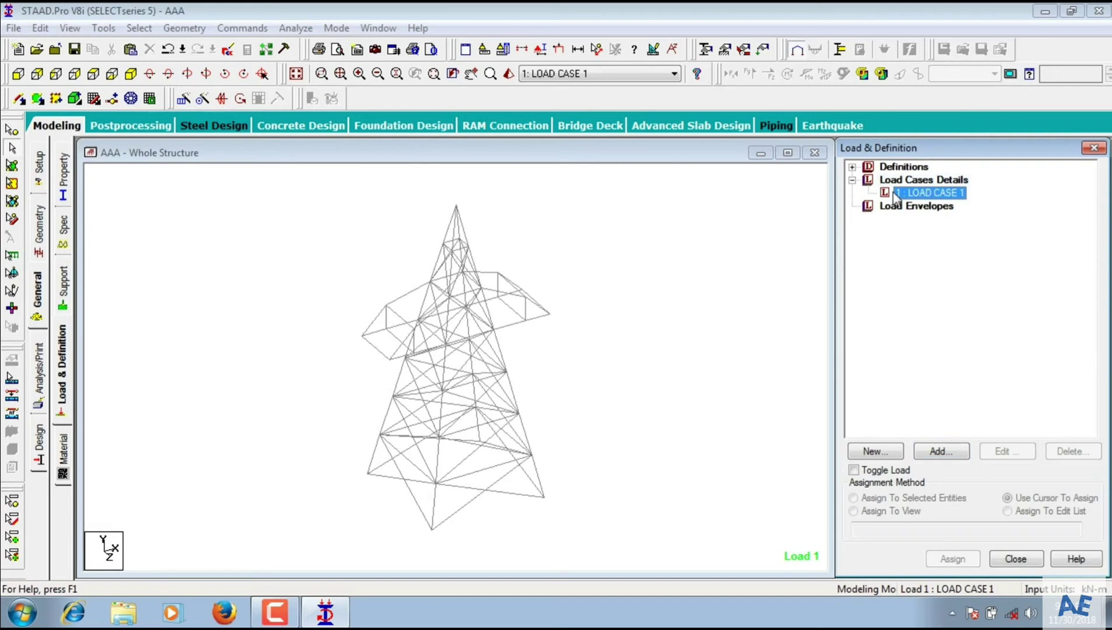
pyautogui.click(938, 452)
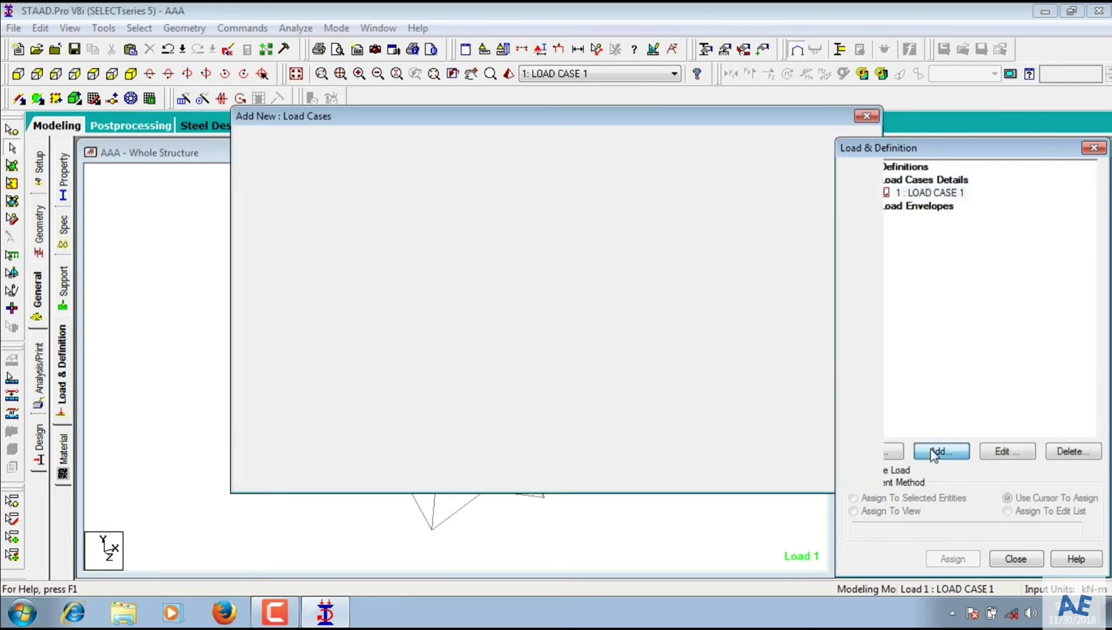
pyautogui.click(779, 550)
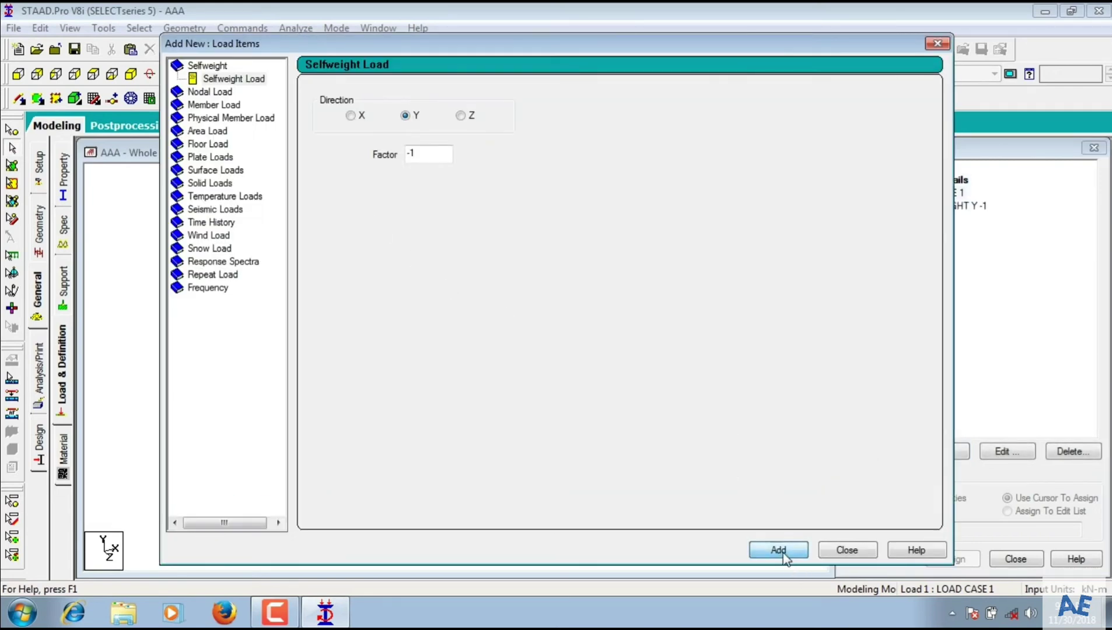
pyautogui.click(846, 550)
# Assign the SELFWEIGHT Y -1 load to all members in the view.
pyautogui.click(920, 207)
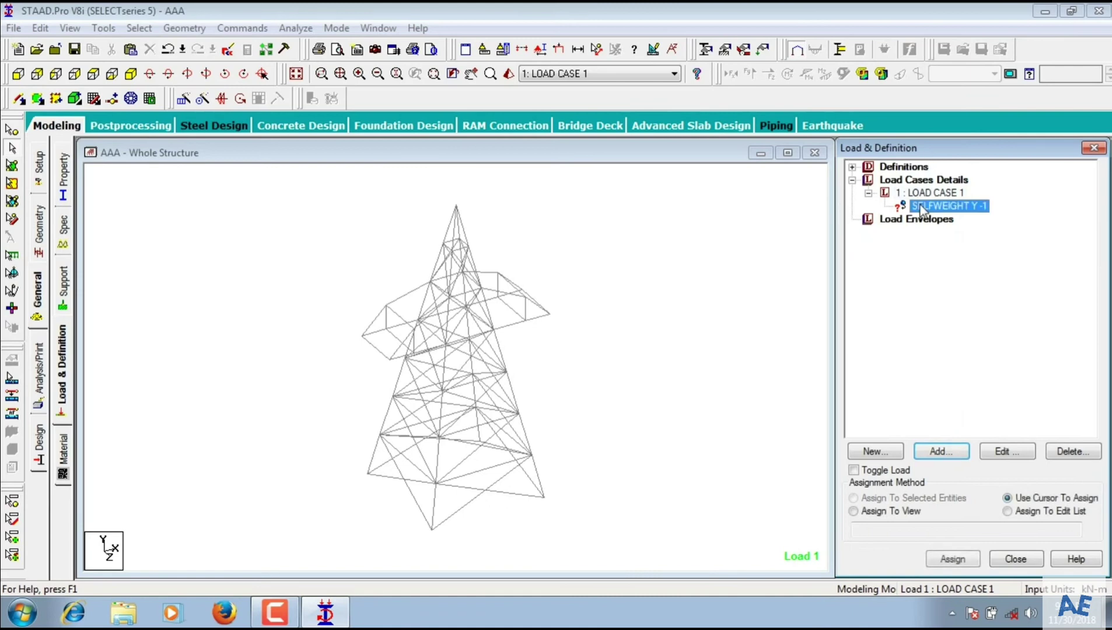
pyautogui.click(853, 511)
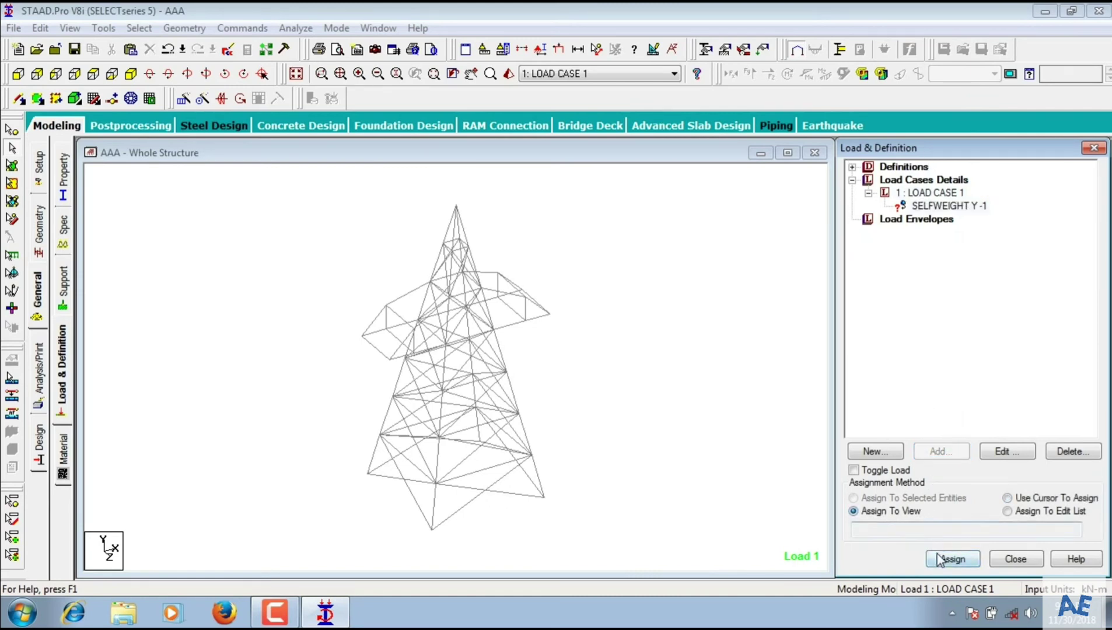
pyautogui.click(953, 559)
pyautogui.click(919, 401)
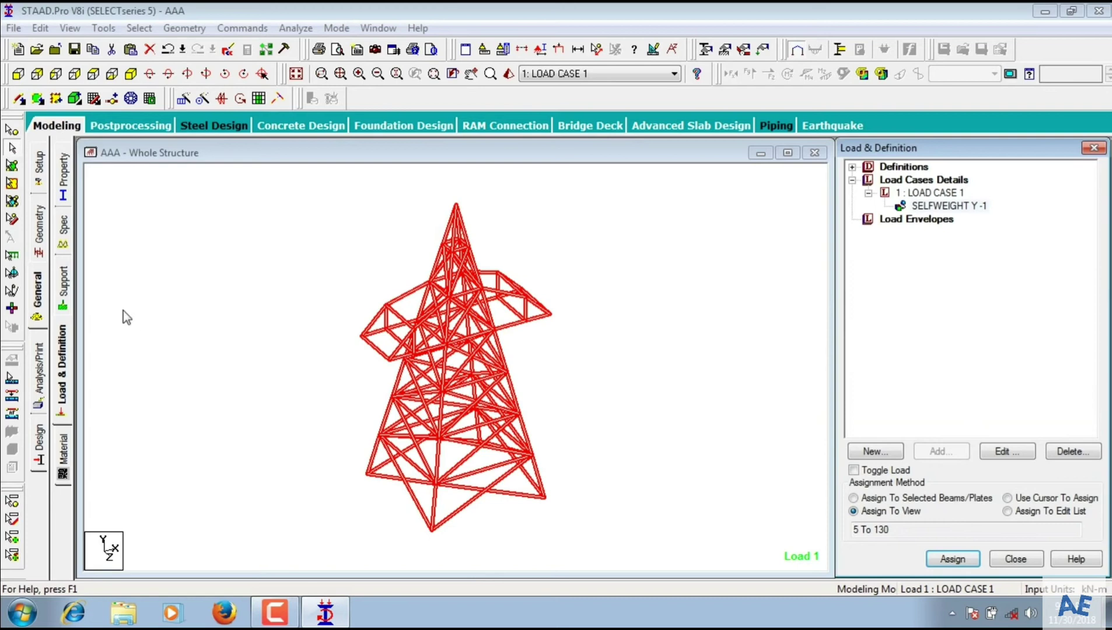
# Create a fixed support definition for the tower.
pyautogui.click(64, 288)
pyautogui.click(959, 441)
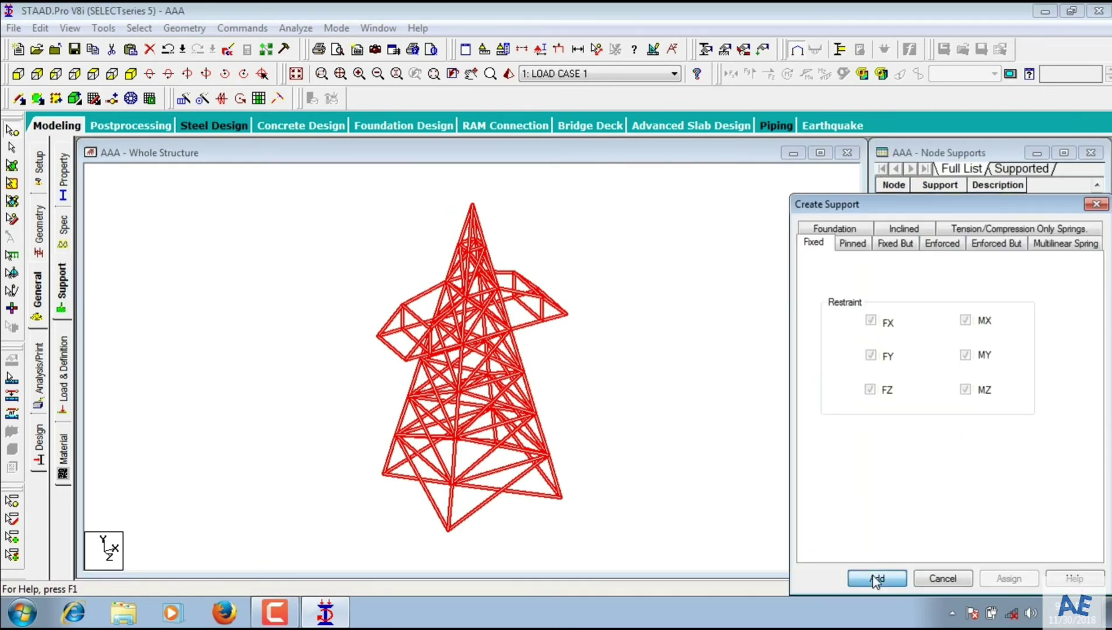
pyautogui.click(876, 578)
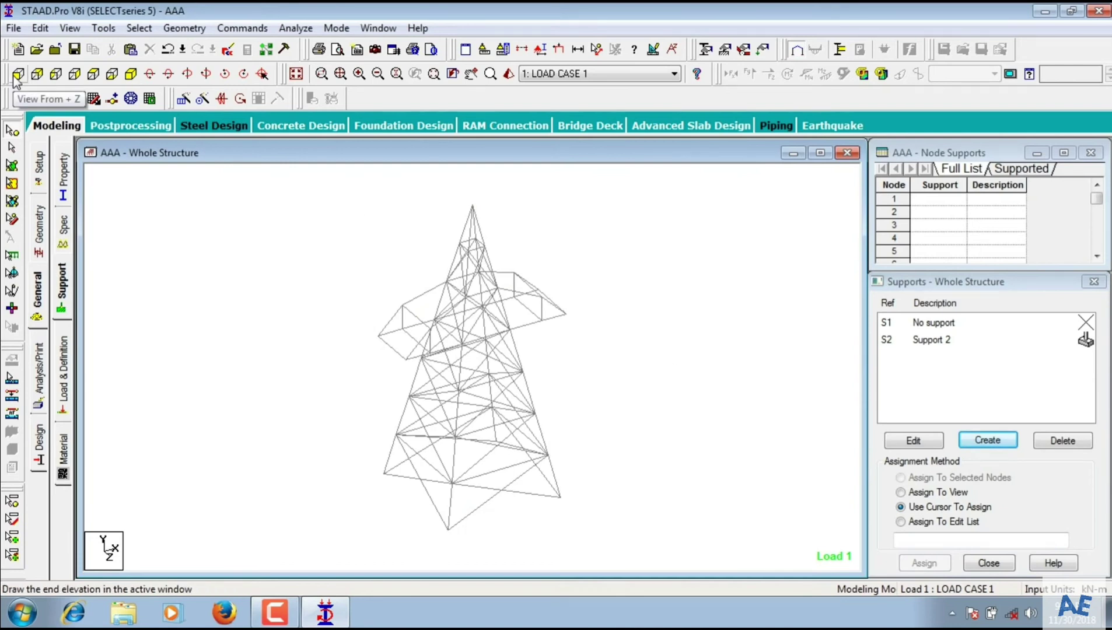
# Assign the fixed support to the four leg base nodes, selecting them in the view from +Z.
pyautogui.click(18, 75)
pyautogui.click(911, 340)
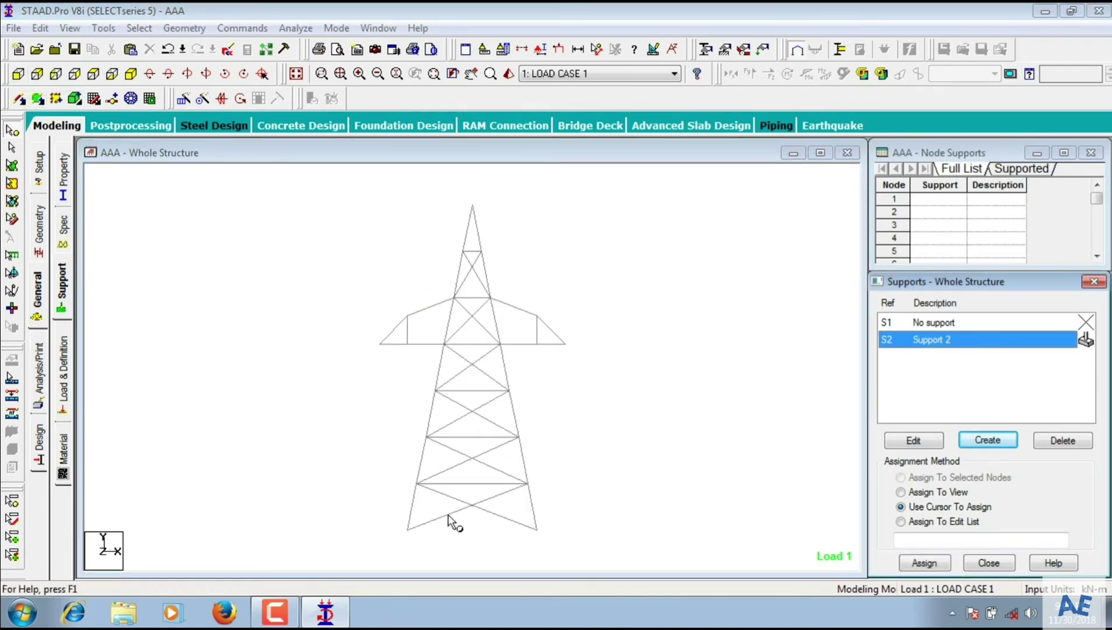
pyautogui.moveTo(392, 518); pyautogui.dragTo(569, 542)
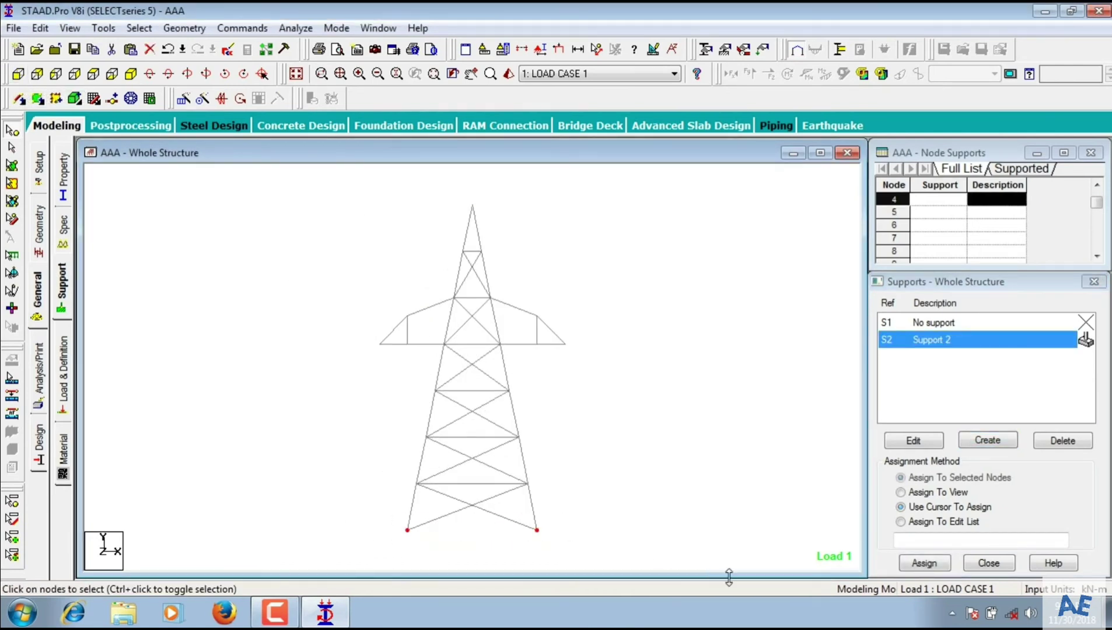
pyautogui.click(921, 562)
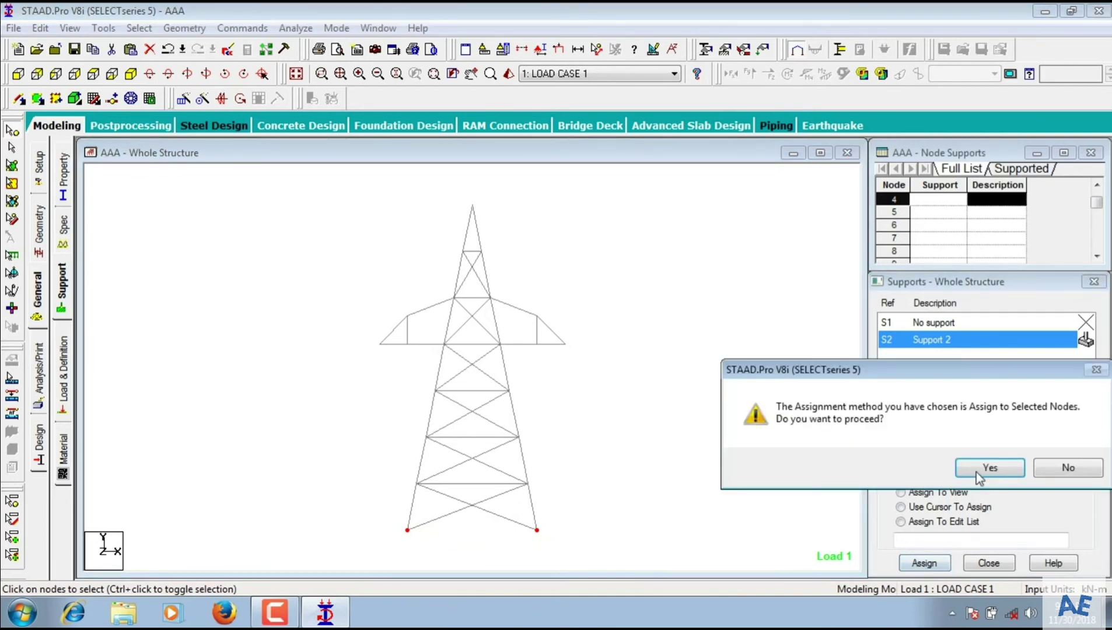
pyautogui.click(990, 467)
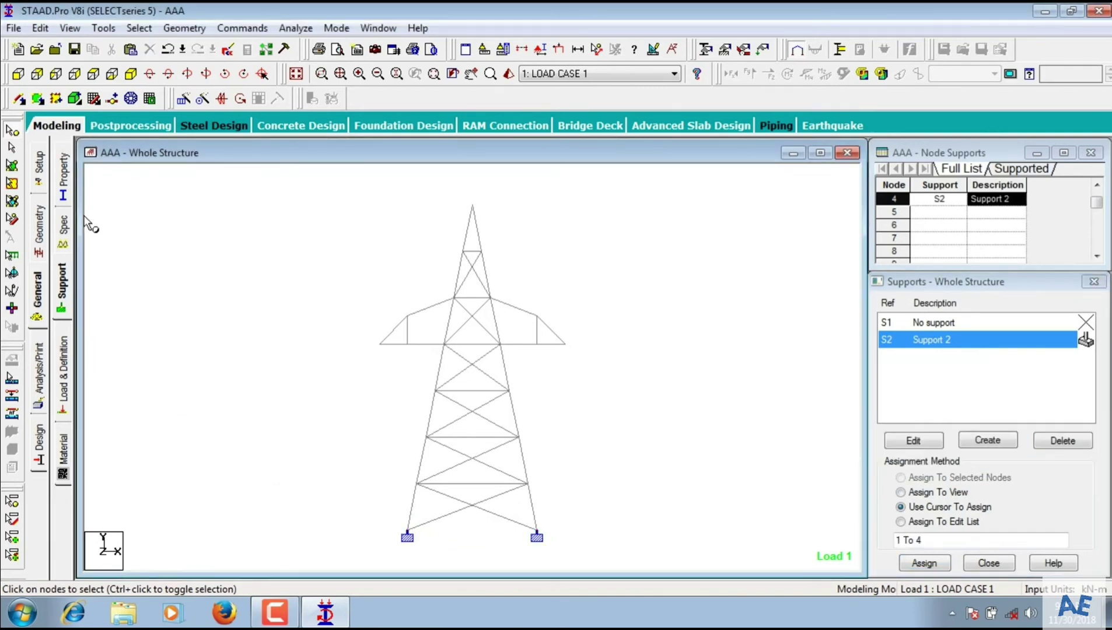
# Add the Indian angle section ISA200x200x25 in STEEL as a single section (ST) from the section database.
pyautogui.click(67, 182)
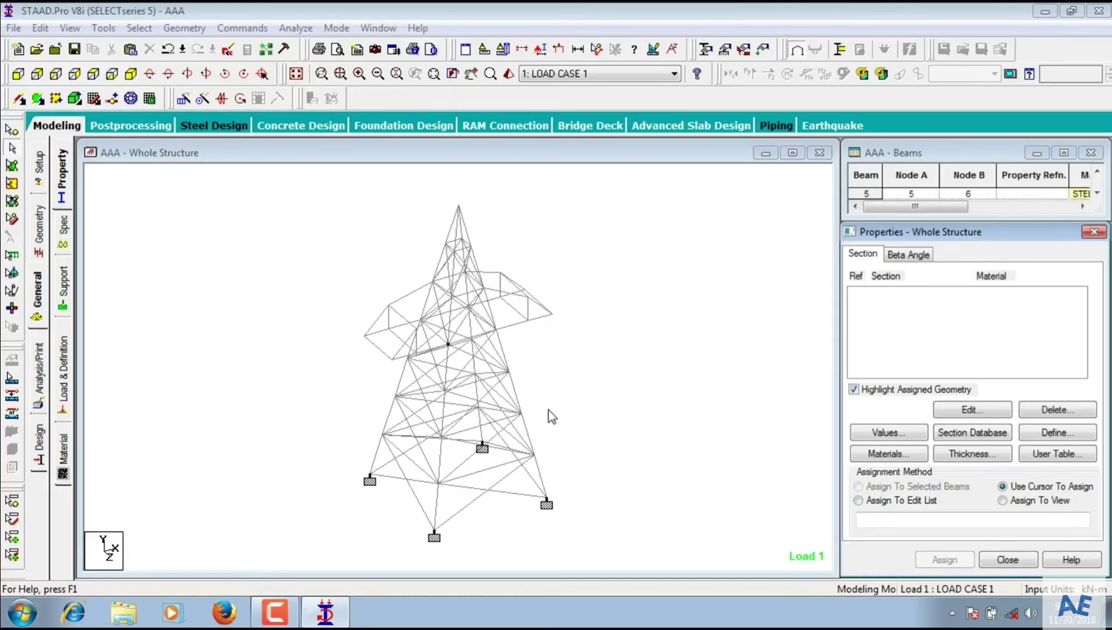
pyautogui.click(1005, 434)
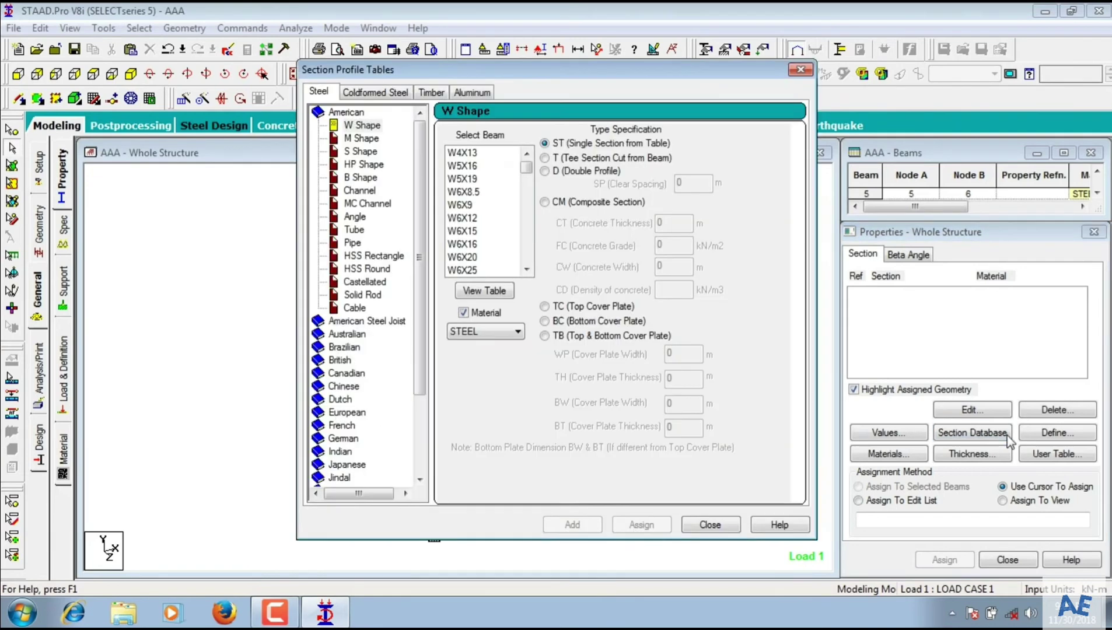
pyautogui.doubleClick(344, 112)
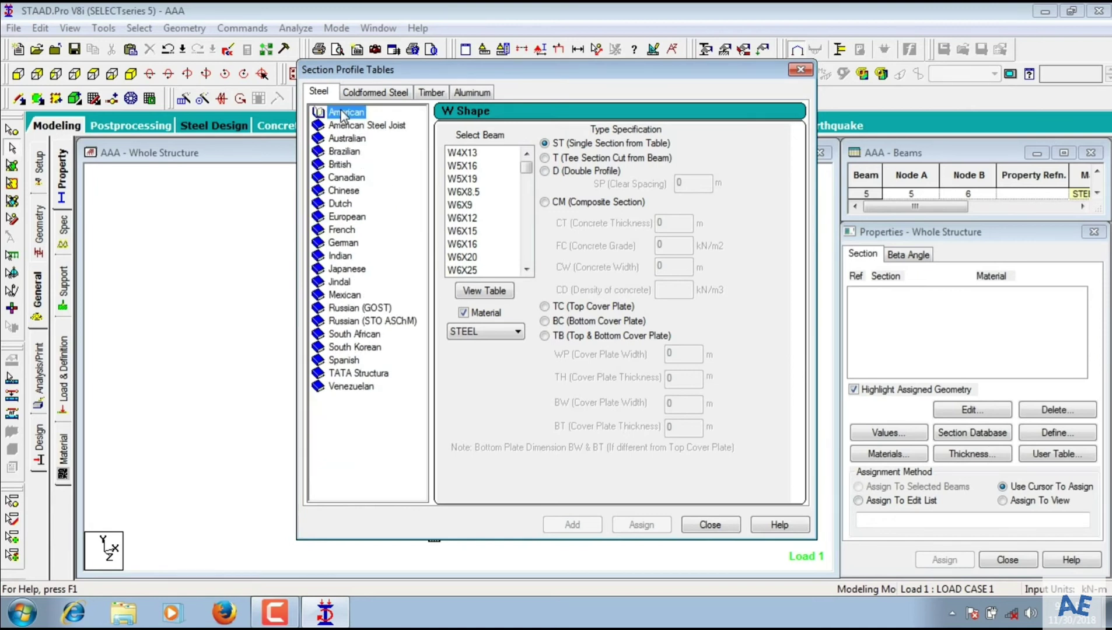
pyautogui.doubleClick(342, 259)
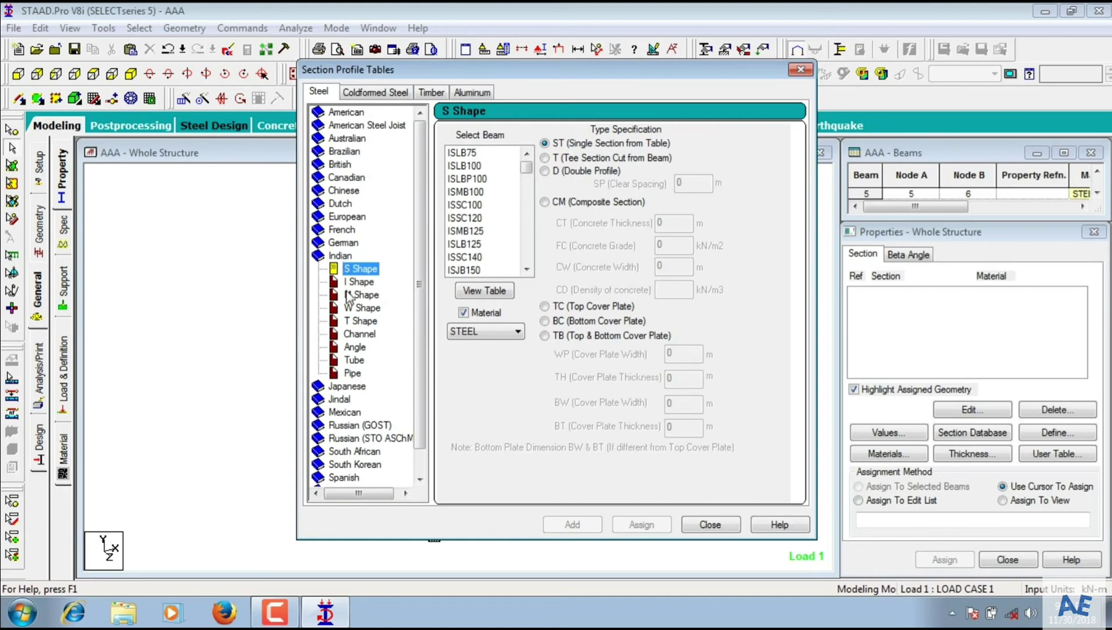
pyautogui.click(355, 350)
pyautogui.moveTo(524, 171); pyautogui.dragTo(523, 267)
pyautogui.click(475, 266)
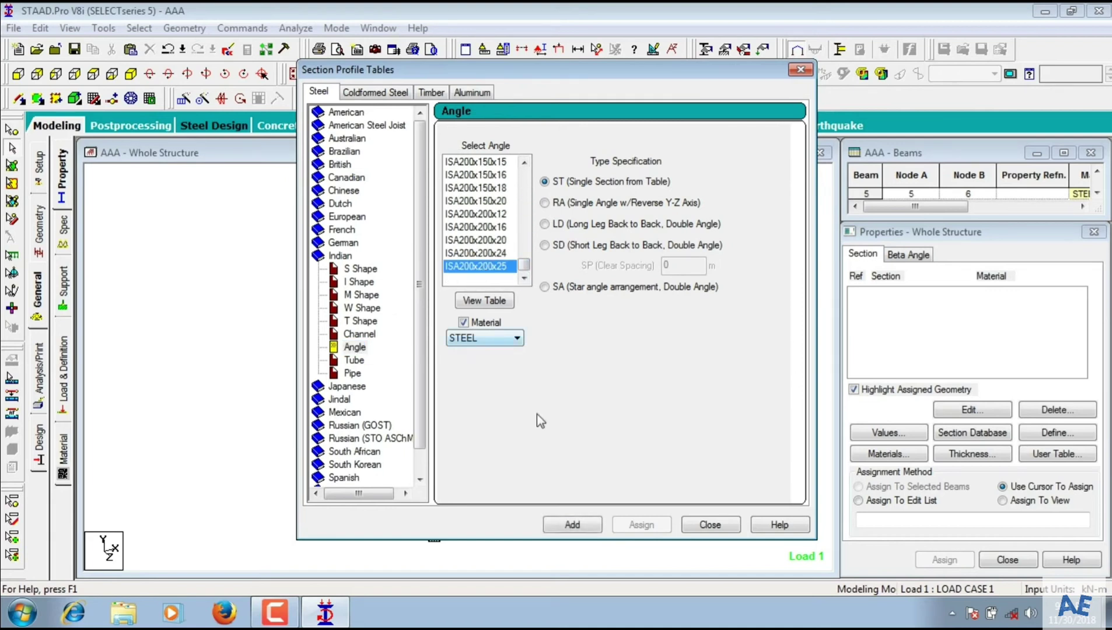
pyautogui.click(577, 525)
pyautogui.click(710, 528)
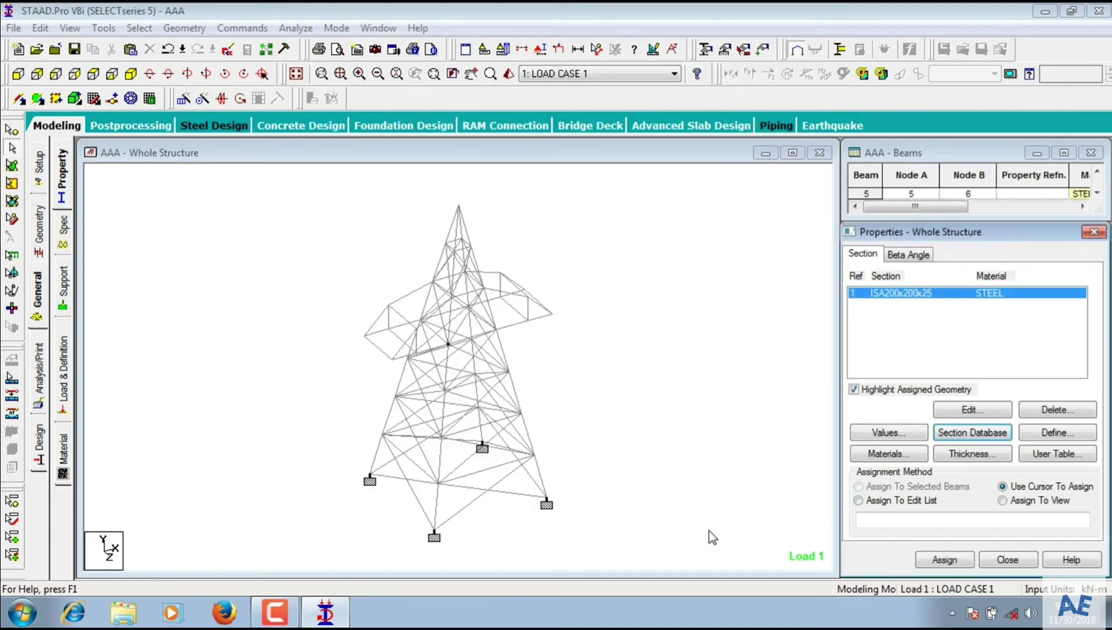
# Assign the ISA200x200x25 section to all members in the view.
pyautogui.click(918, 293)
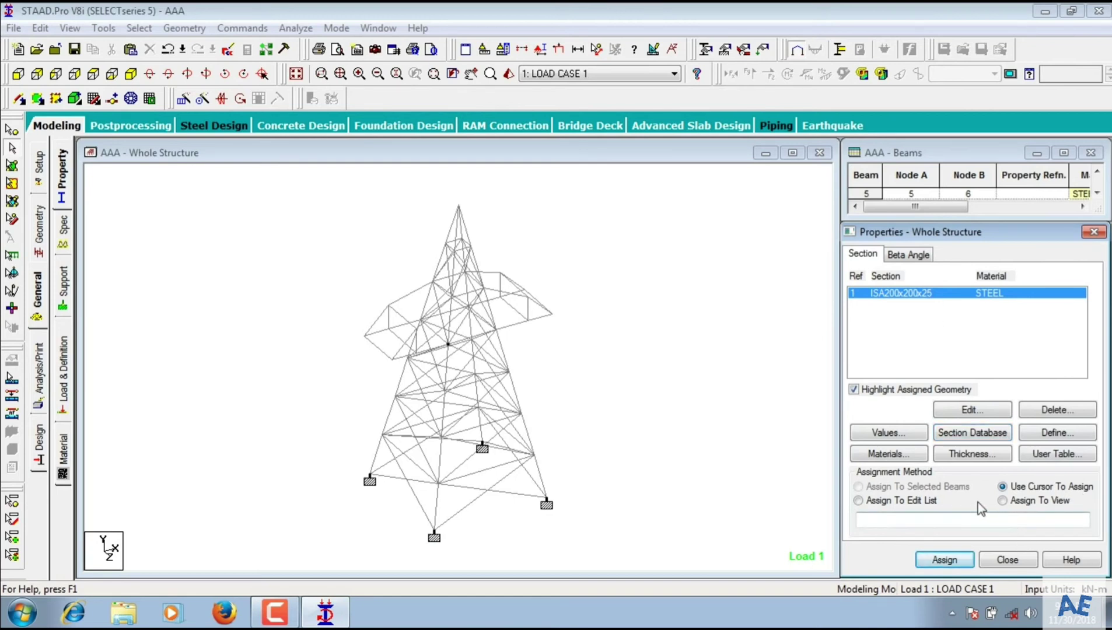
pyautogui.click(1044, 500)
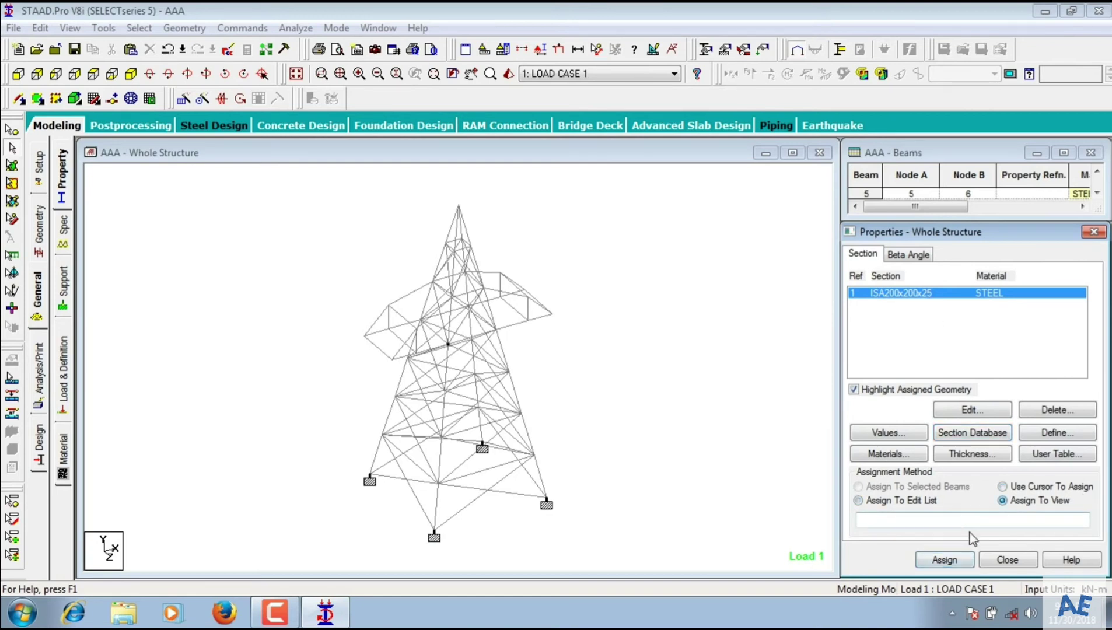
pyautogui.click(946, 559)
pyautogui.click(987, 443)
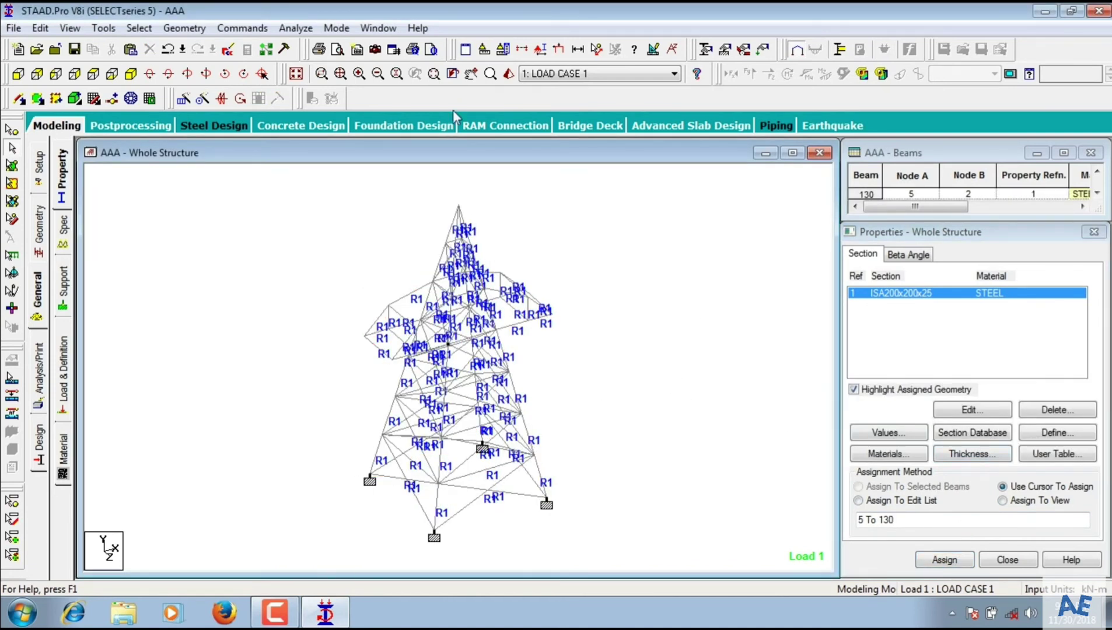
# Inspect the tower in a maximized 3D rendered view from several angles, and return to the model view.
pyautogui.click(508, 73)
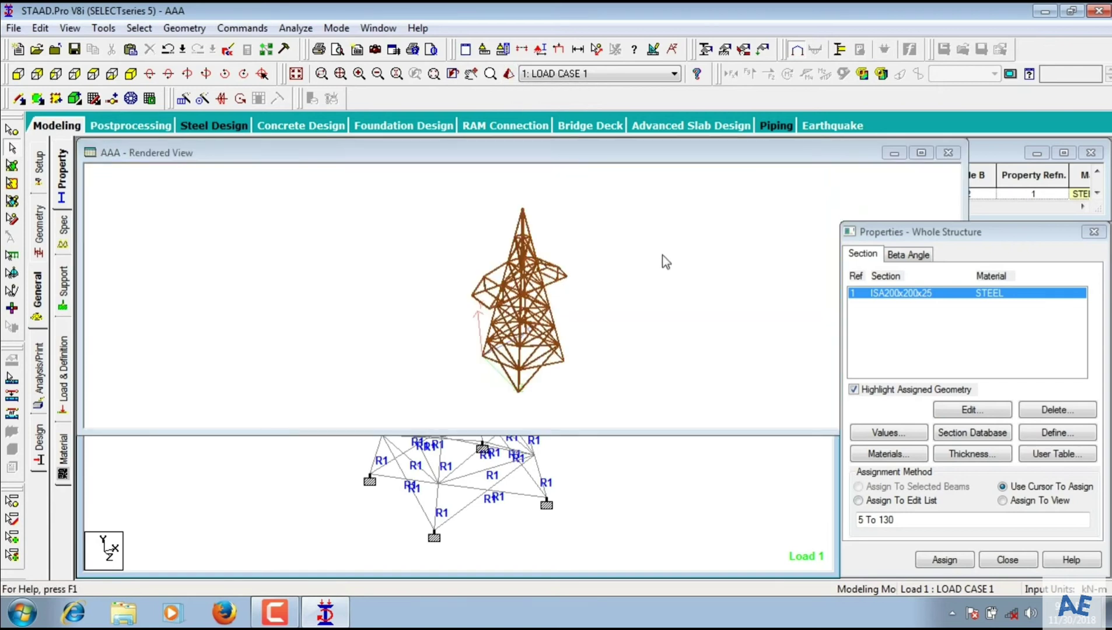
pyautogui.click(921, 153)
pyautogui.moveTo(630, 371); pyautogui.dragTo(767, 566)
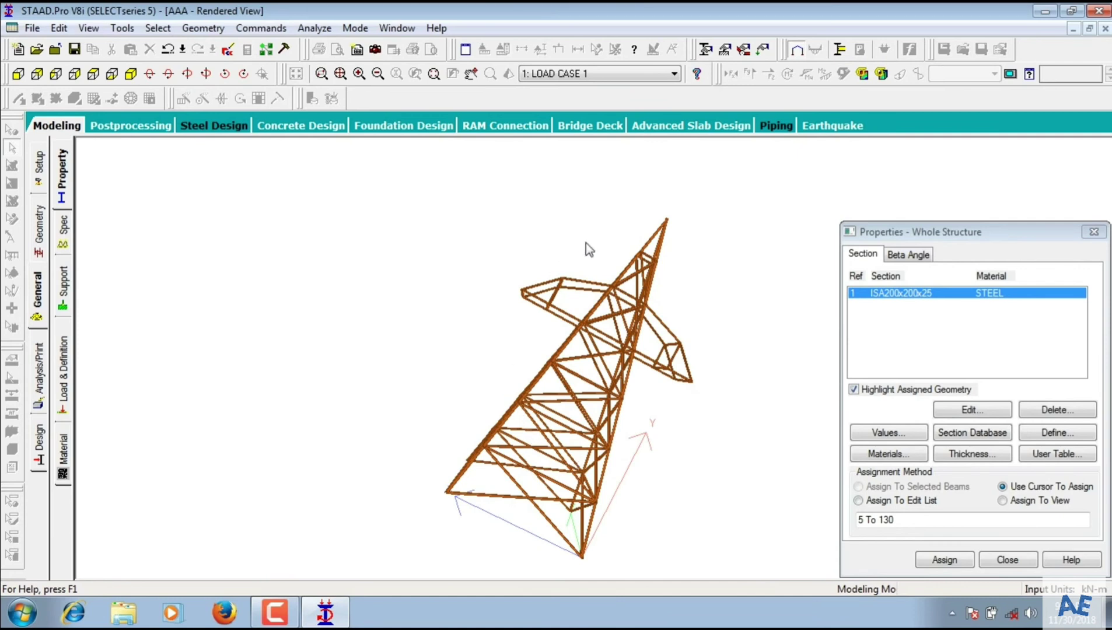
pyautogui.moveTo(669, 232); pyautogui.dragTo(52, 357)
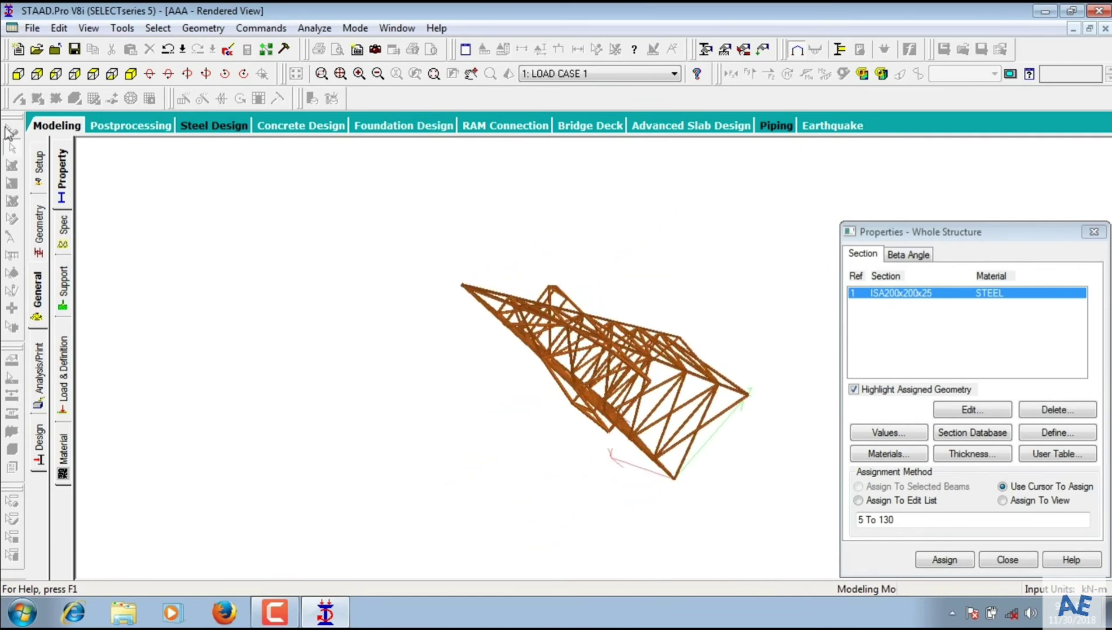
pyautogui.click(48, 128)
# Add a Perform Analysis command with the No Print option.
pyautogui.click(39, 382)
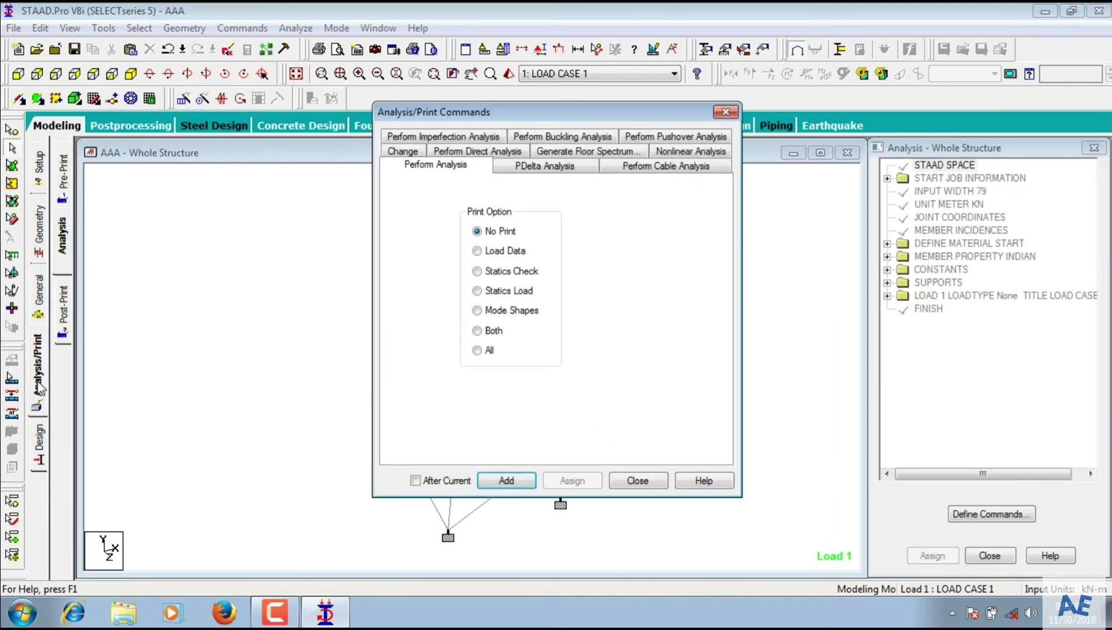
pyautogui.click(505, 480)
pyautogui.click(616, 482)
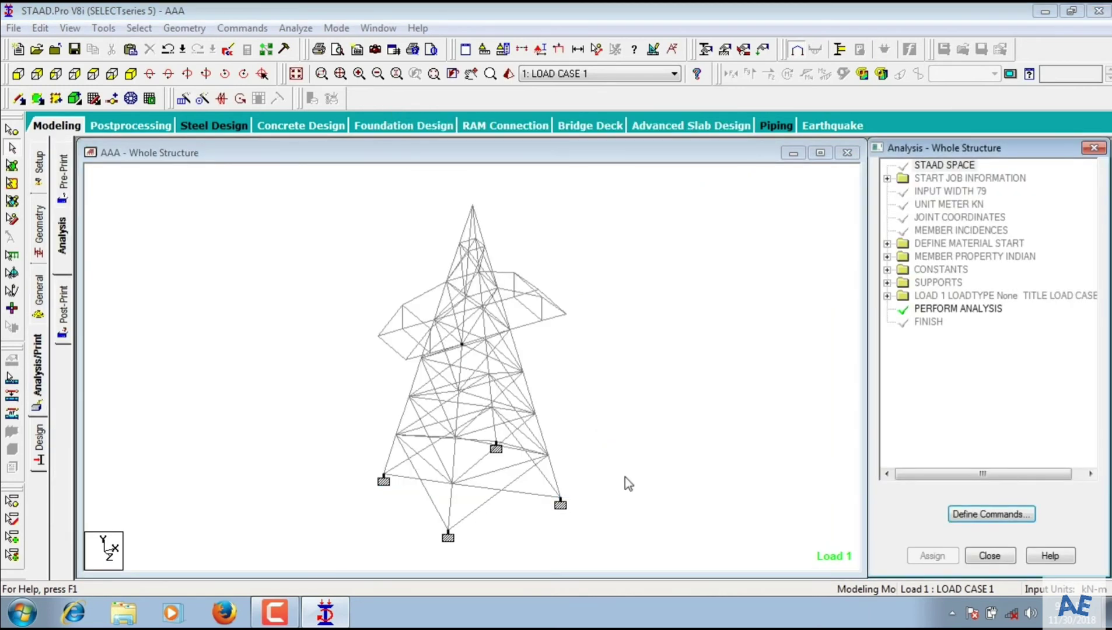
# Run the analysis of the tower model, saving the structure when asked.
pyautogui.click(295, 28)
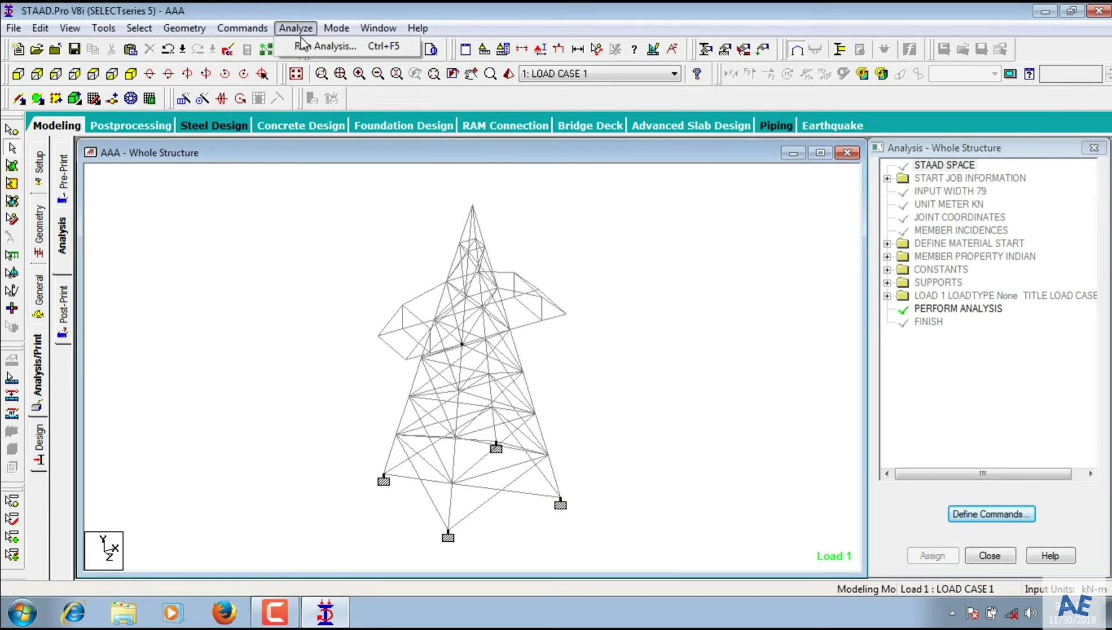
pyautogui.click(322, 45)
pyautogui.click(453, 325)
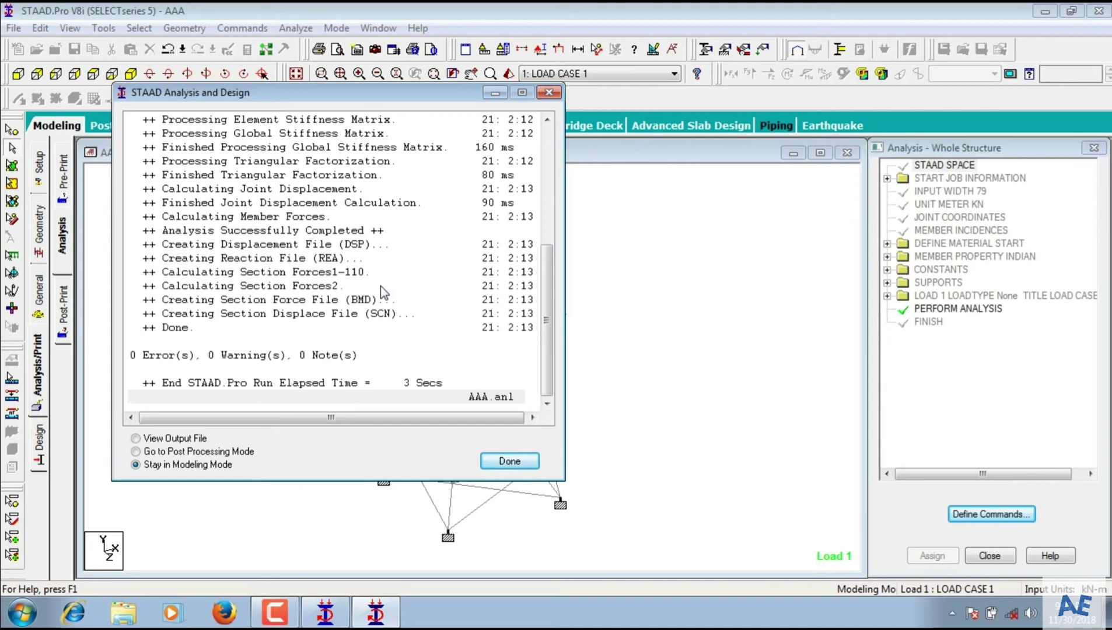
# Switch to post-processing mode with LOAD CASE 1 selected for the results.
pyautogui.click(165, 452)
pyautogui.click(509, 461)
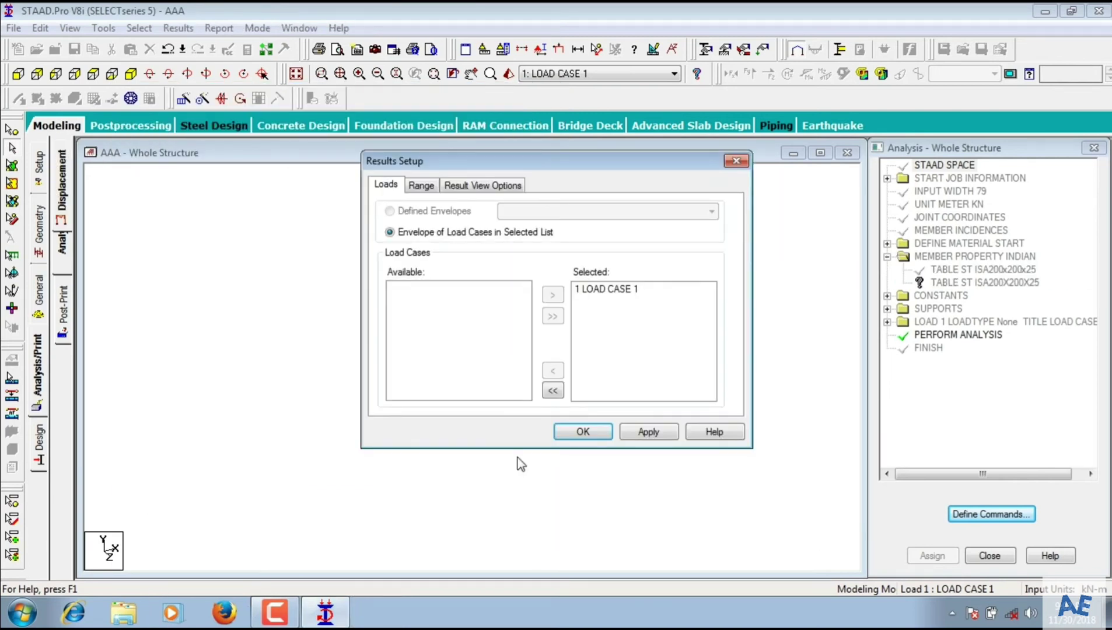
pyautogui.click(649, 431)
pyautogui.click(585, 432)
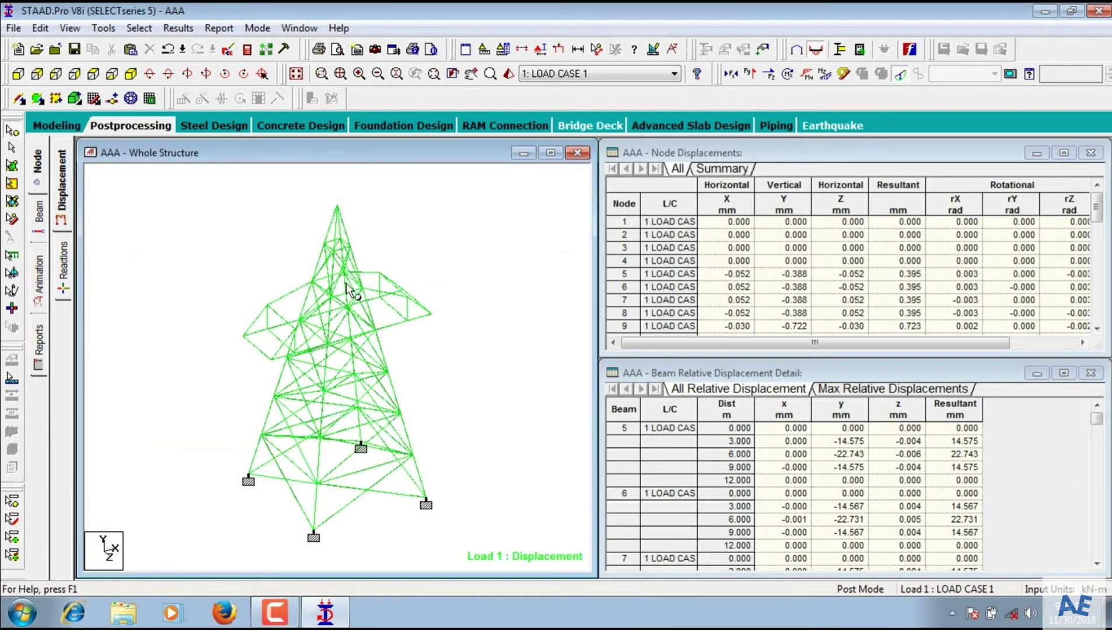
# Replace the displacement diagram with the bending moment about Z diagram for load case 1.
pyautogui.scroll(1, 366, 383)
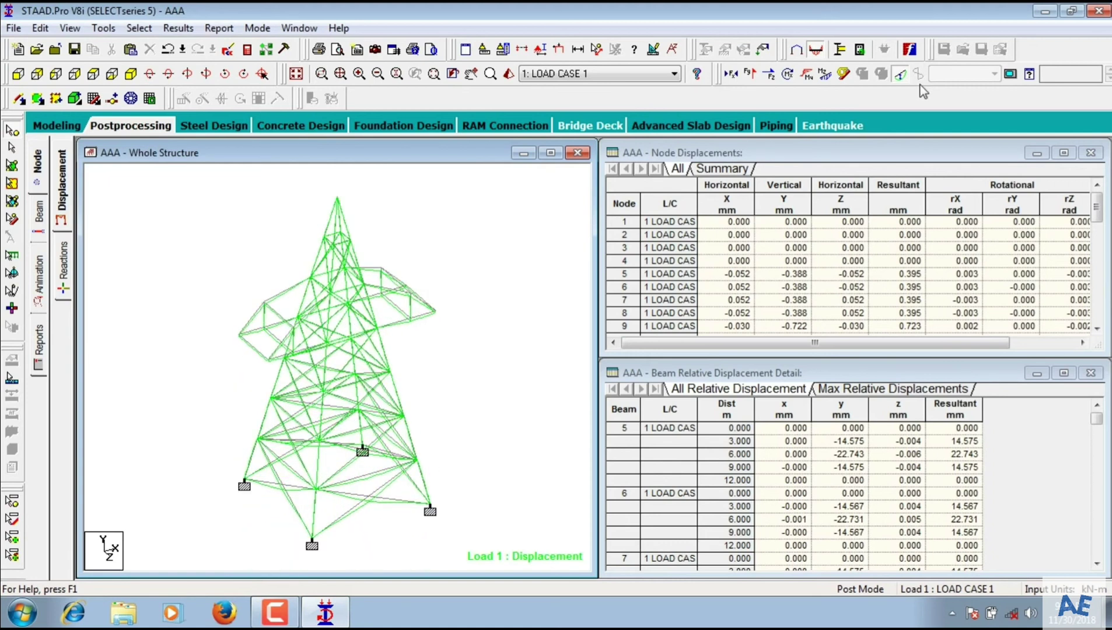
pyautogui.click(903, 75)
pyautogui.click(826, 73)
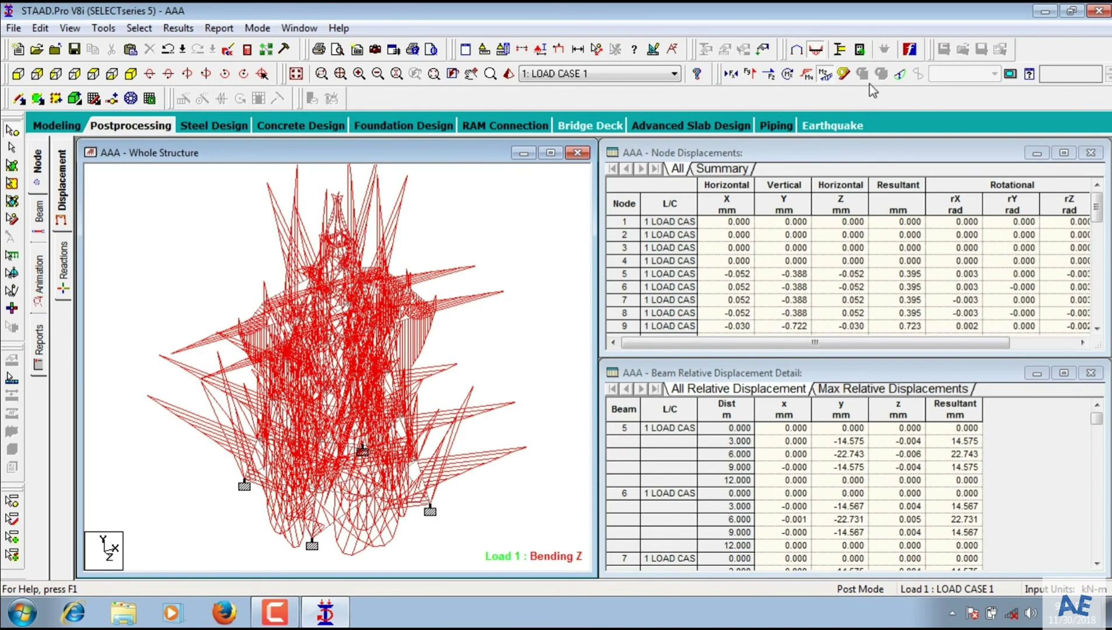
# Replace the bending moment diagram with the shear Y diagram for load case 1.
pyautogui.click(825, 73)
pyautogui.click(769, 74)
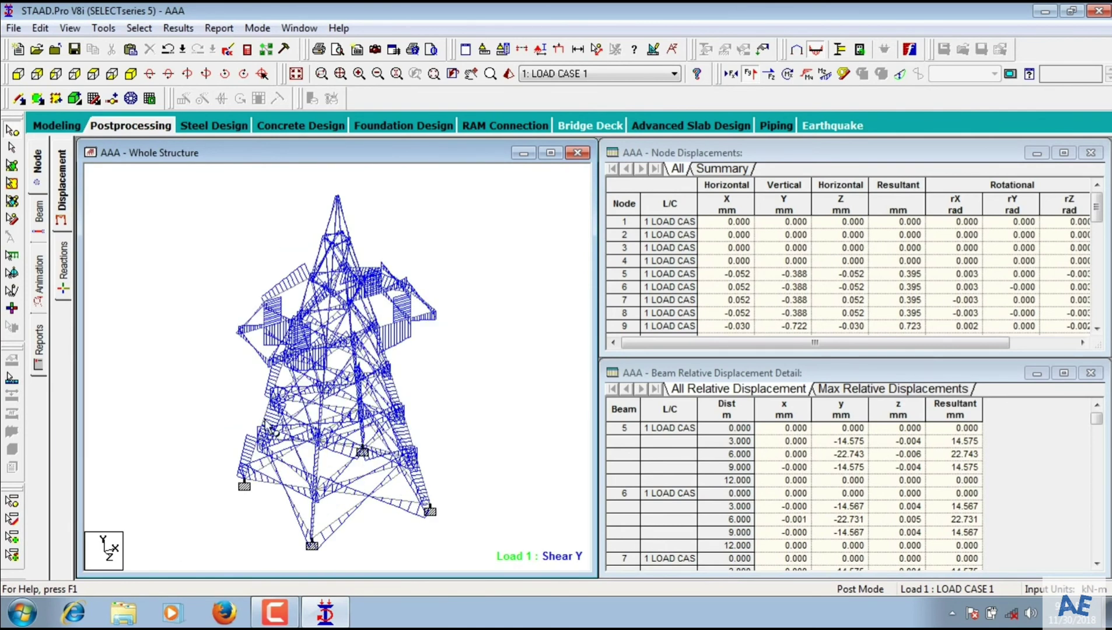
# Return to modeling mode and set the steel design code to IS800.
pyautogui.click(56, 125)
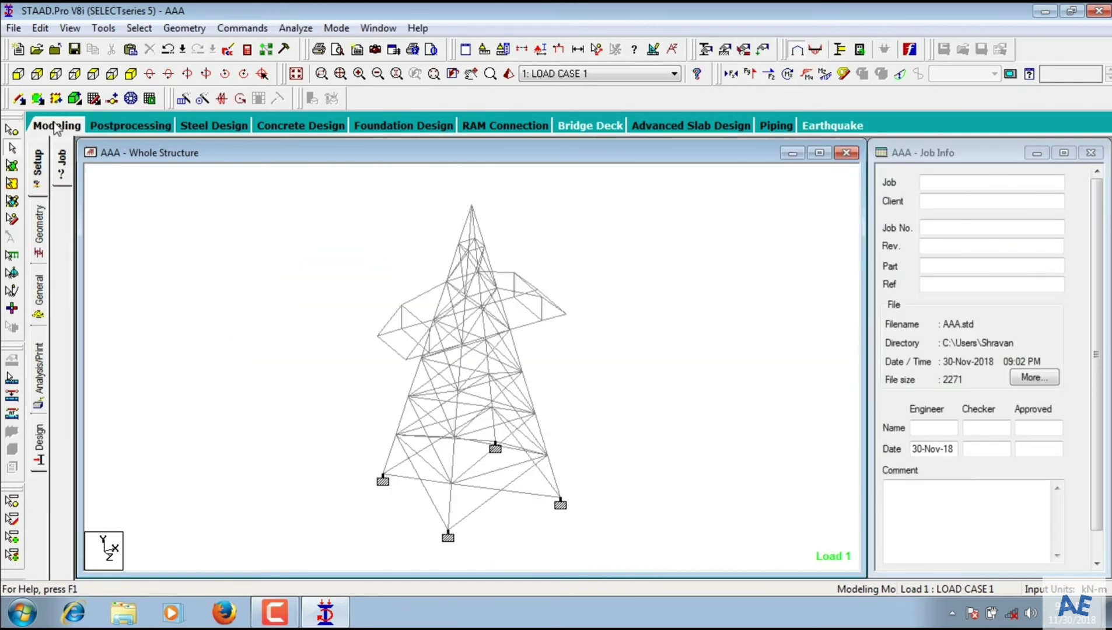
pyautogui.click(40, 458)
pyautogui.click(61, 171)
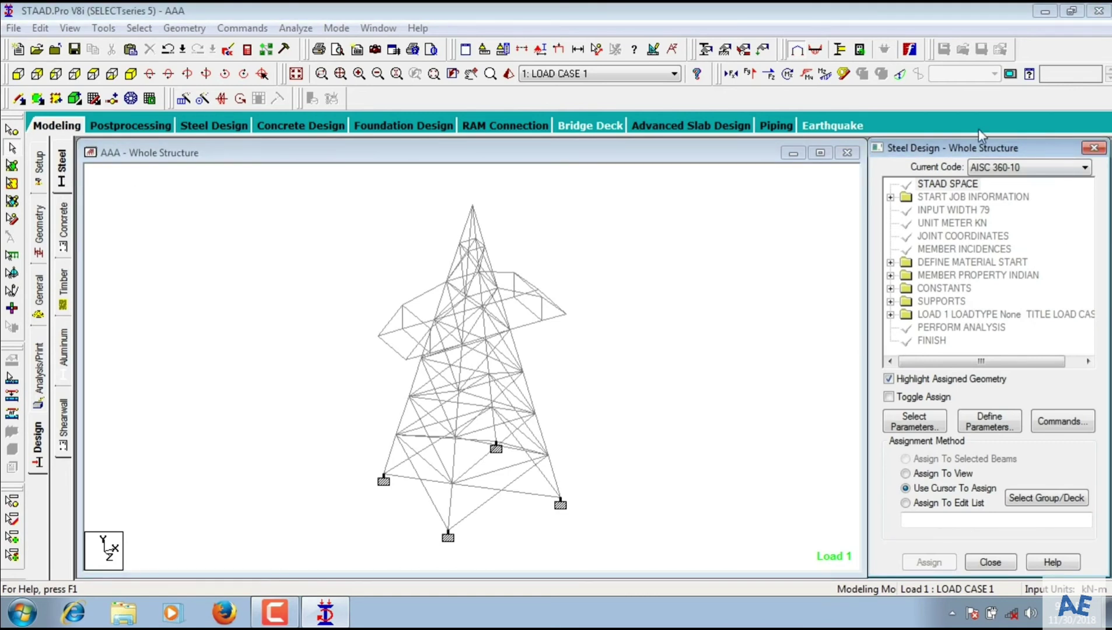
pyautogui.click(993, 168)
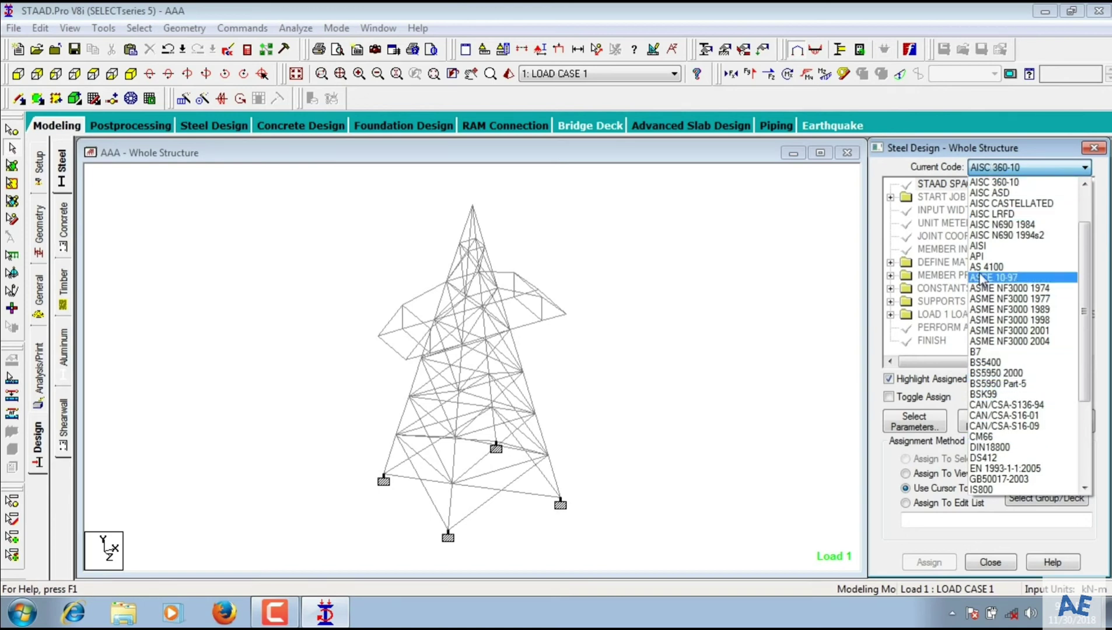
pyautogui.click(994, 489)
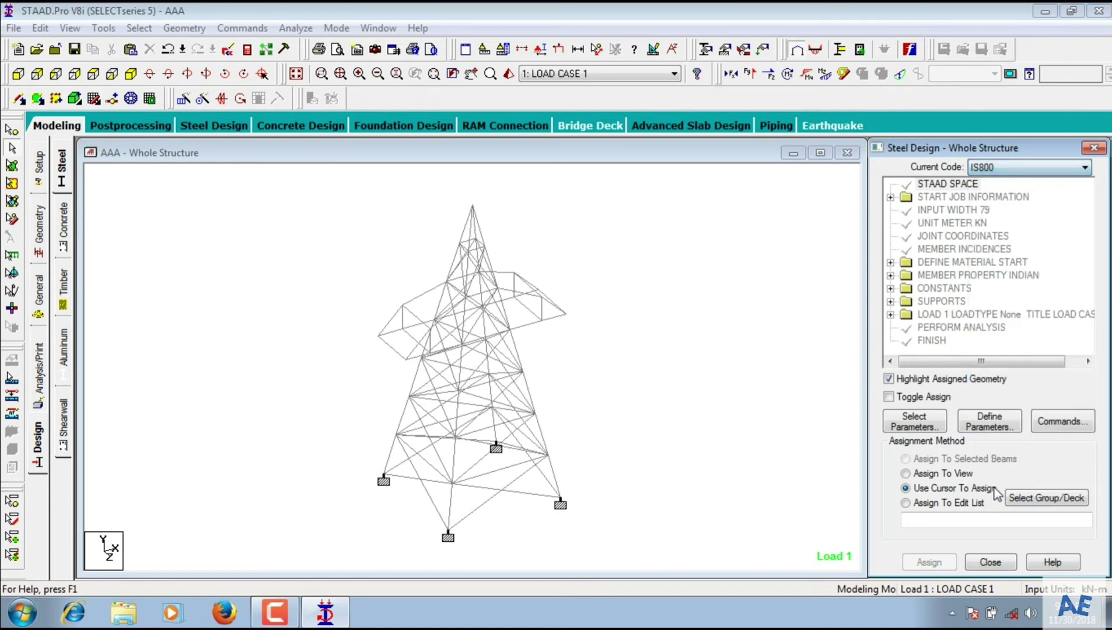
# Clear the selected design parameters and keep only Fyld - Yield strength of steel.
pyautogui.click(927, 425)
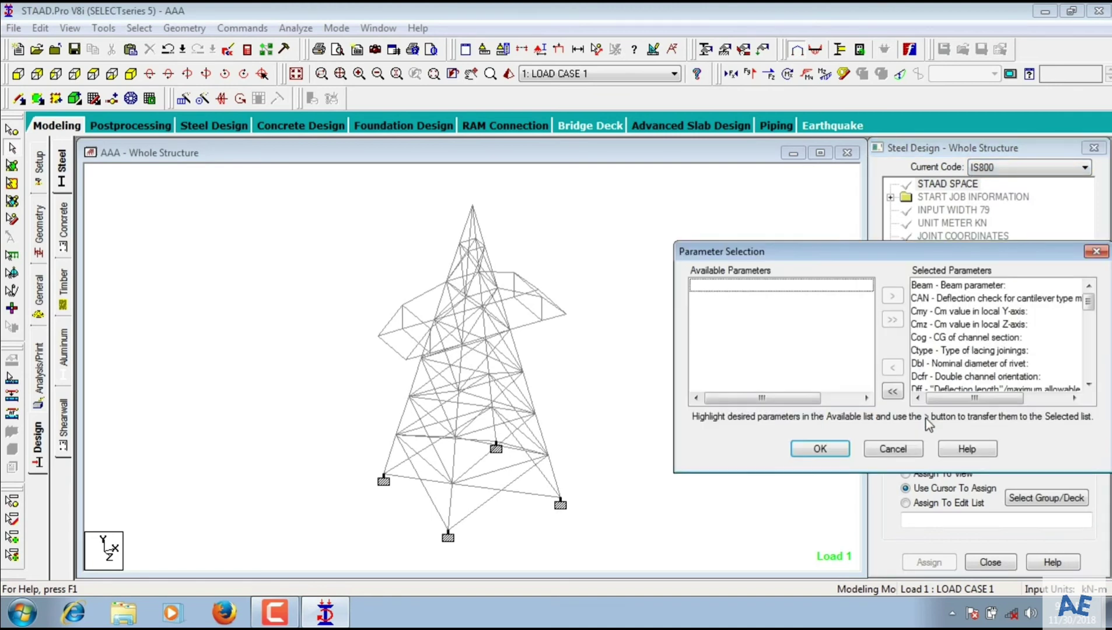
pyautogui.click(892, 391)
pyautogui.click(868, 383)
pyautogui.click(867, 383)
pyautogui.click(868, 383)
pyautogui.click(867, 383)
pyautogui.click(868, 383)
pyautogui.click(867, 383)
pyautogui.click(867, 383)
pyautogui.click(868, 383)
pyautogui.click(868, 383)
pyautogui.click(867, 383)
pyautogui.click(868, 383)
pyautogui.click(868, 383)
pyautogui.click(867, 383)
pyautogui.click(867, 384)
pyautogui.click(867, 383)
pyautogui.click(774, 287)
pyautogui.click(774, 299)
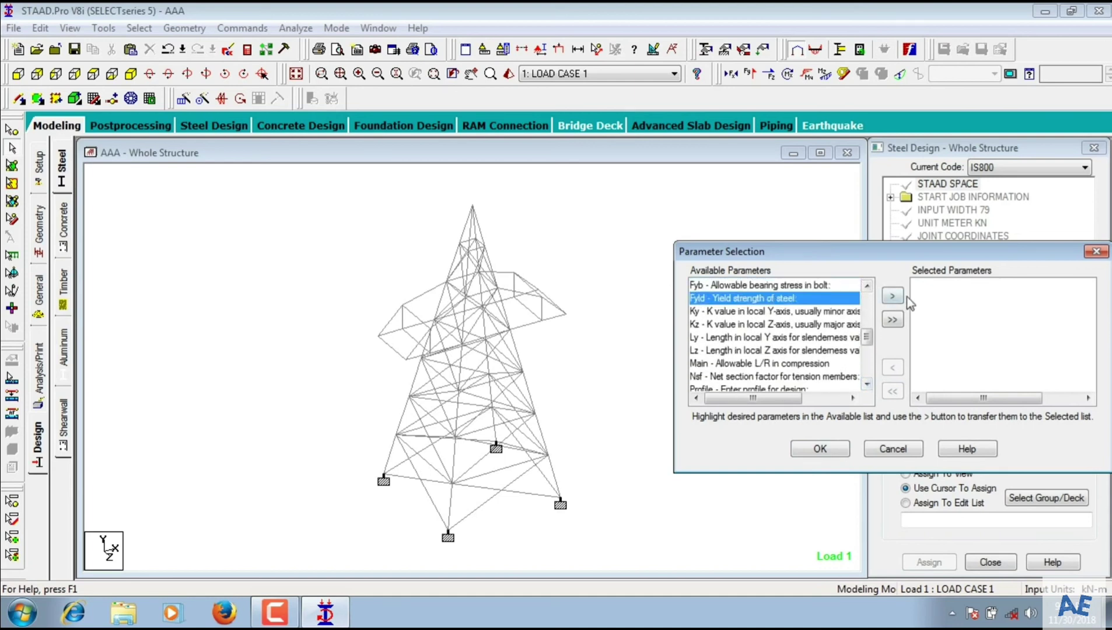
pyautogui.click(891, 297)
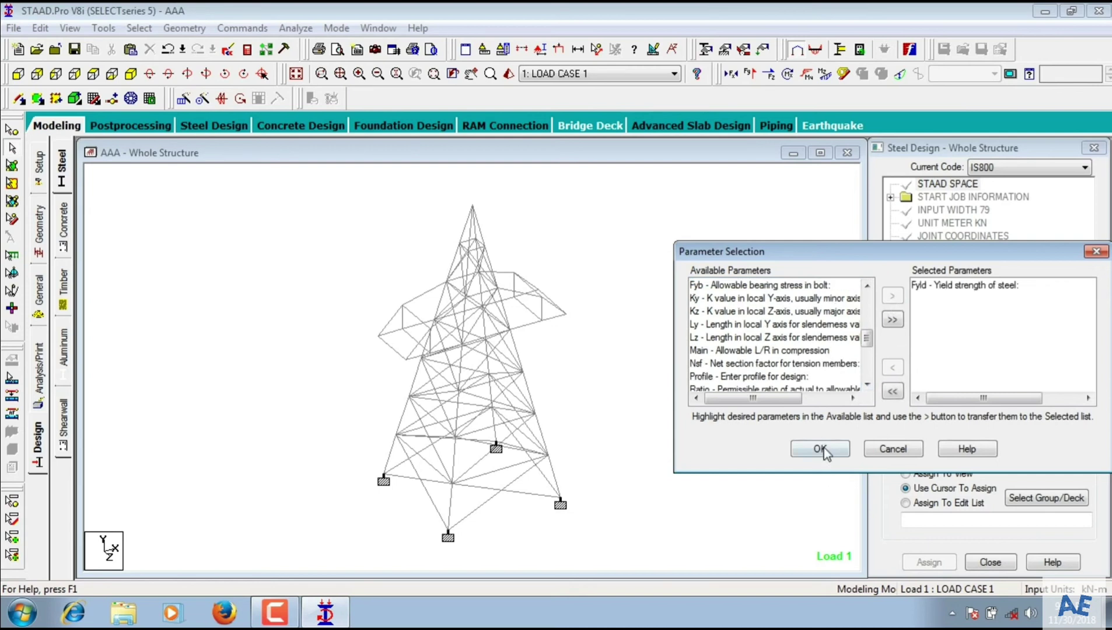
pyautogui.click(820, 450)
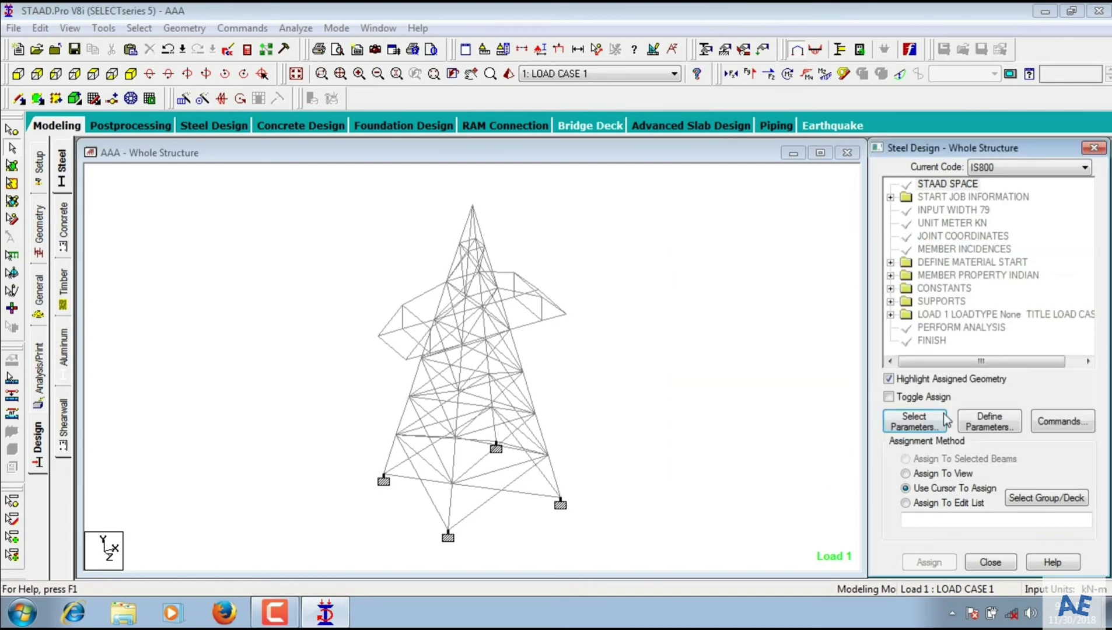
# Define the FYLD parameter with a steel yield strength of 500000 kN/m2 and add it to the design.
pyautogui.click(976, 423)
pyautogui.moveTo(557, 257); pyautogui.dragTo(523, 256)
pyautogui.write('500000')
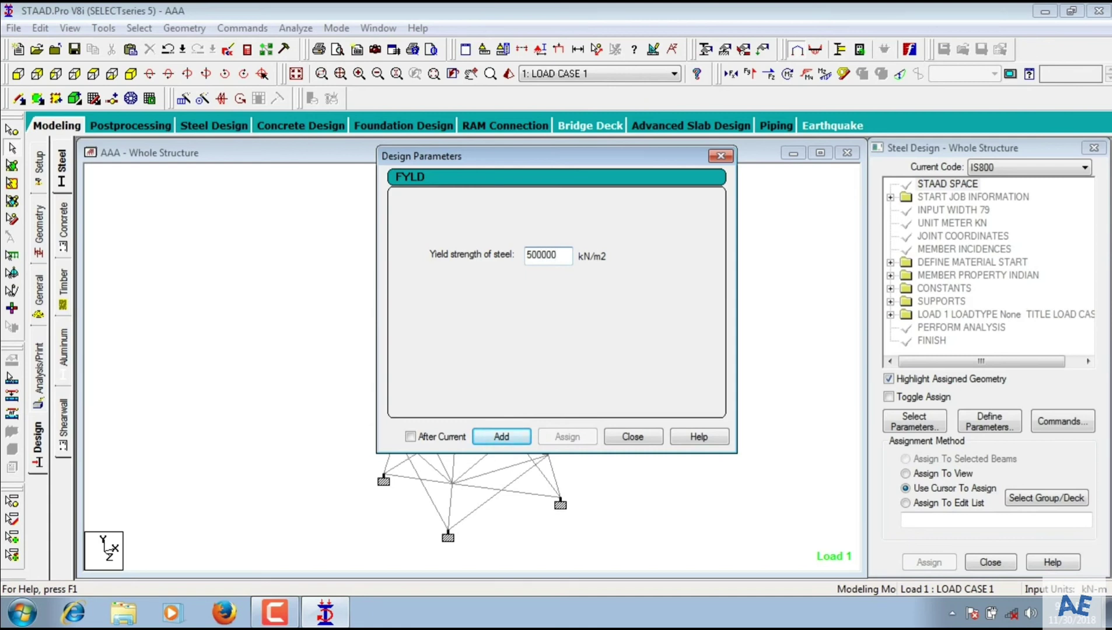
pyautogui.click(505, 436)
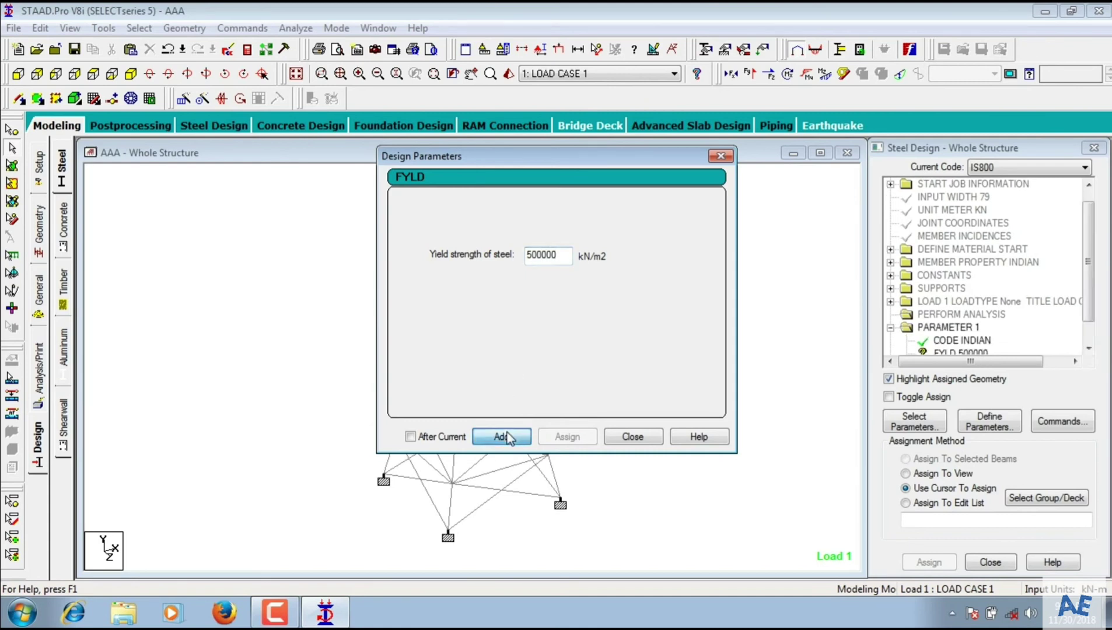
pyautogui.click(618, 438)
# Add the CHECK CODE, FIXED GROUP, MEMBER TAKE OFF and TAKE OFF commands to the steel design.
pyautogui.click(1057, 424)
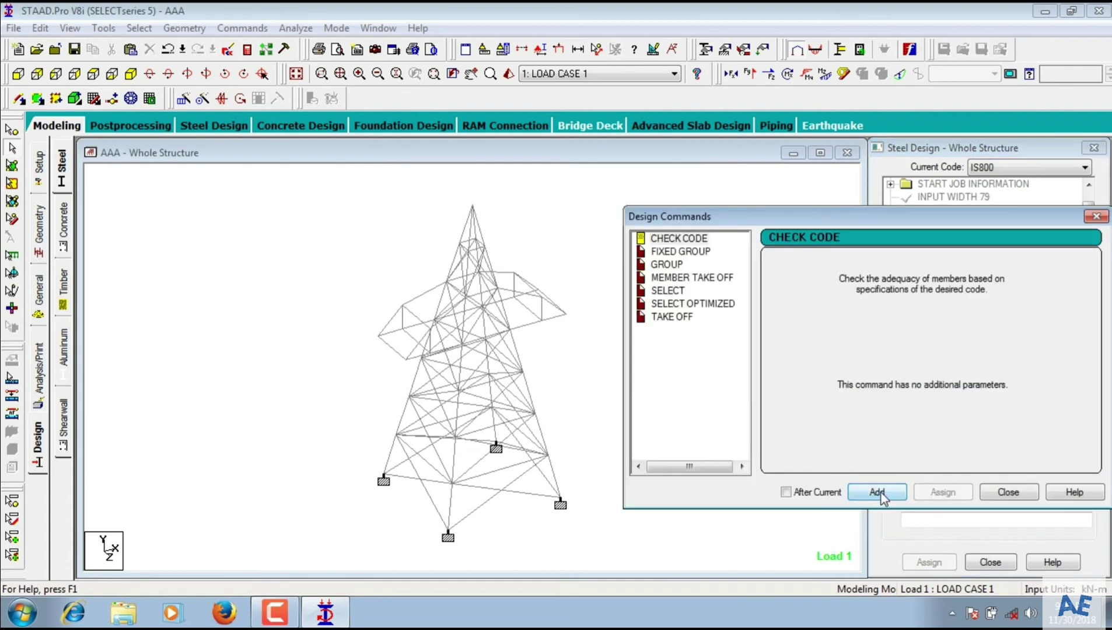
pyautogui.click(882, 497)
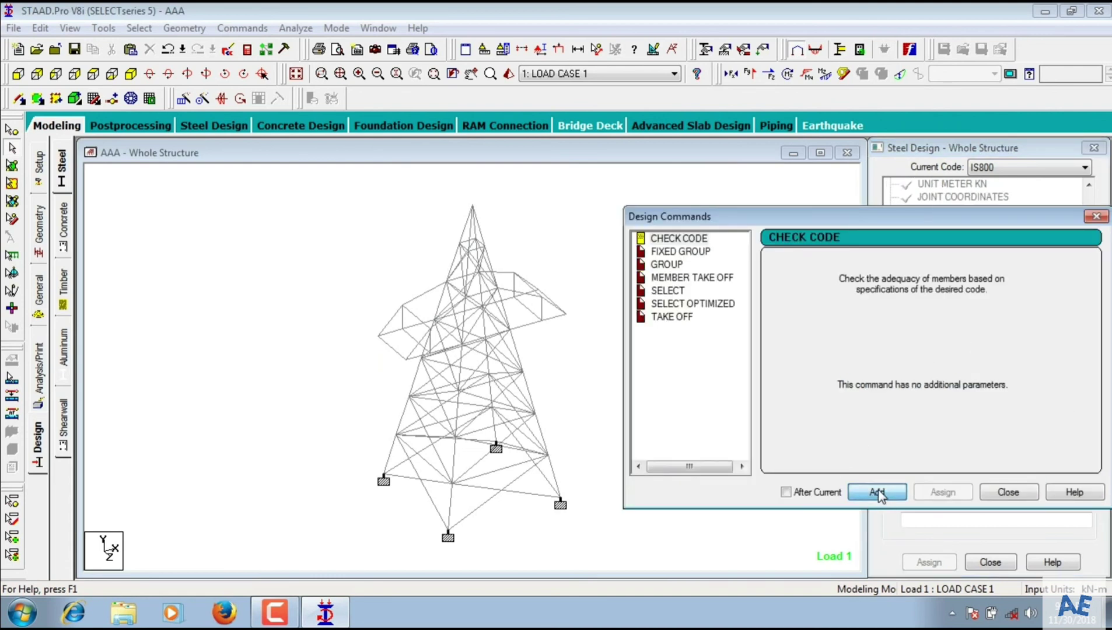
pyautogui.click(653, 253)
pyautogui.click(877, 494)
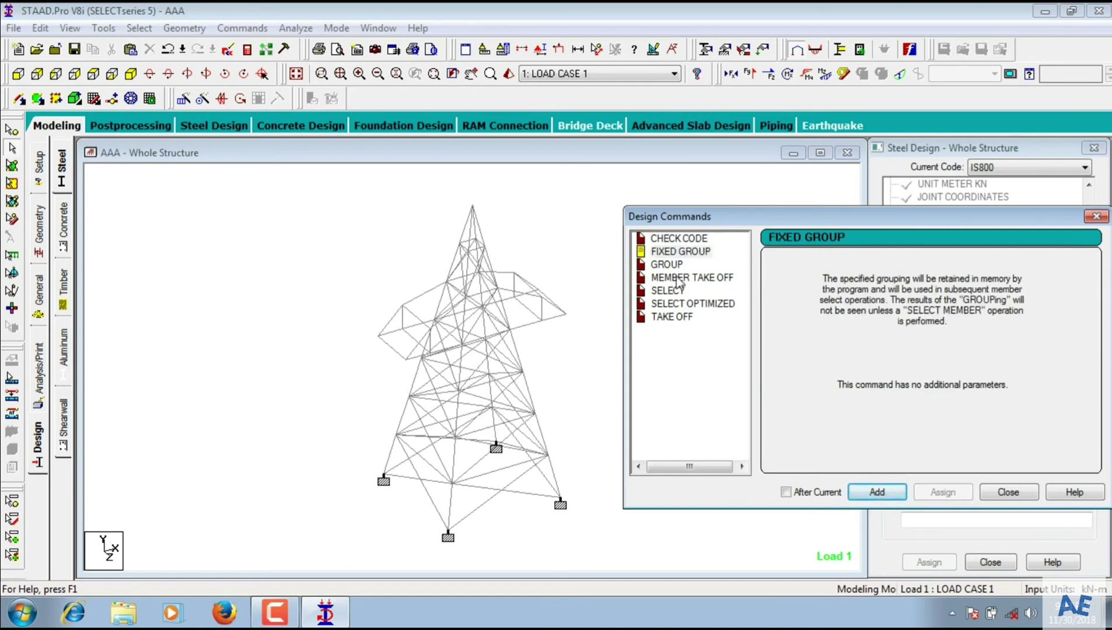
pyautogui.click(678, 279)
pyautogui.click(875, 491)
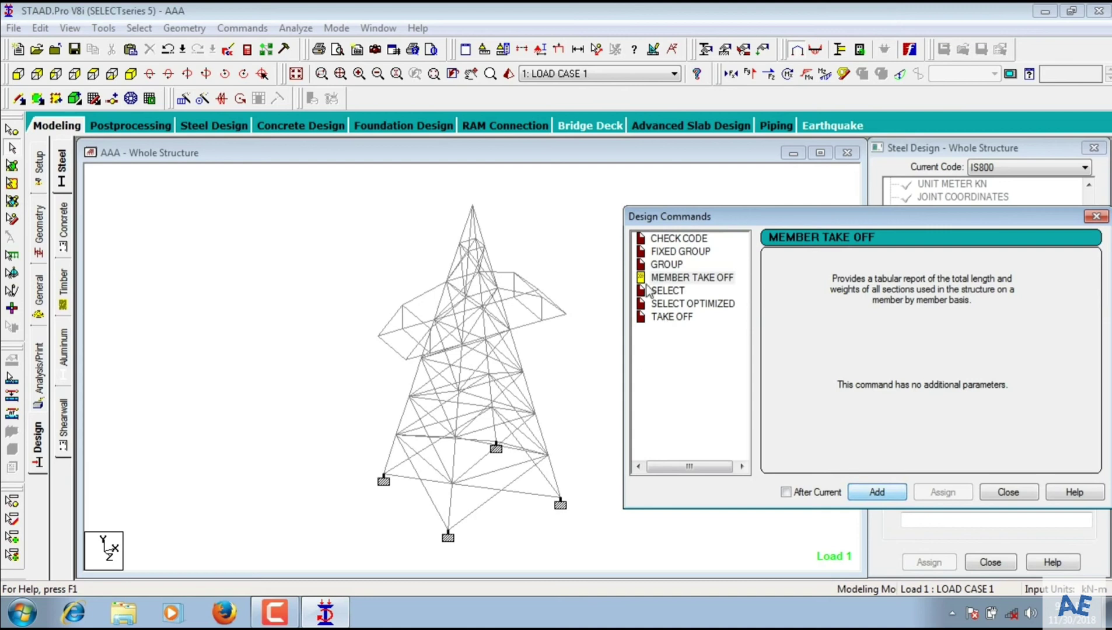
pyautogui.click(665, 316)
pyautogui.click(875, 491)
pyautogui.click(1006, 492)
# Assign the FYLD 500000 parameter to all members in the view.
pyautogui.moveTo(1089, 228); pyautogui.dragTo(1080, 280)
pyautogui.click(971, 211)
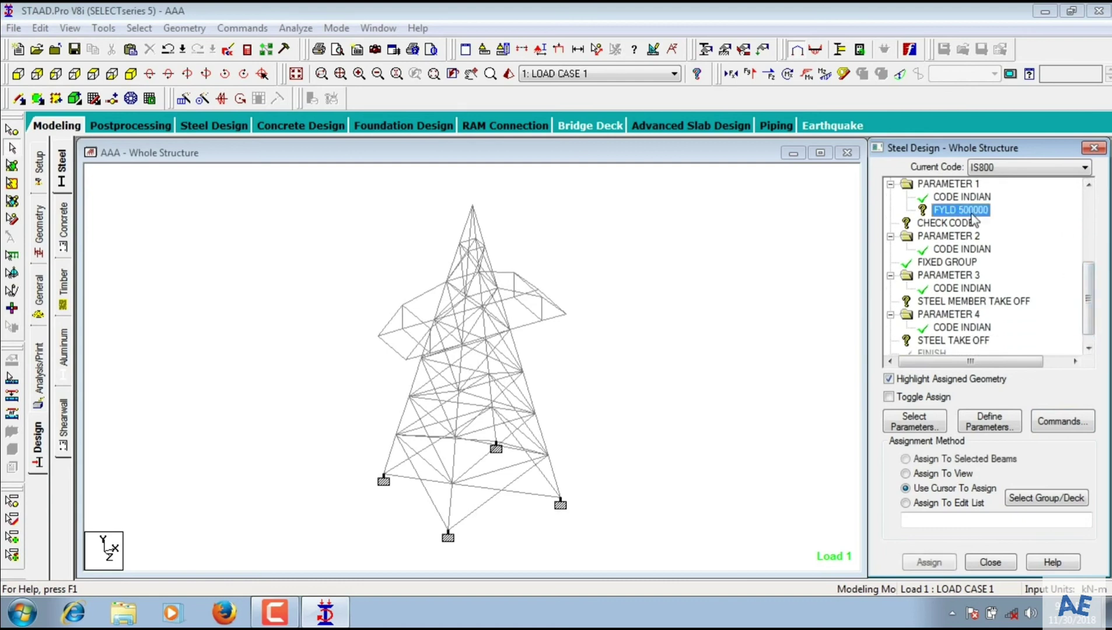
pyautogui.click(931, 475)
pyautogui.click(928, 562)
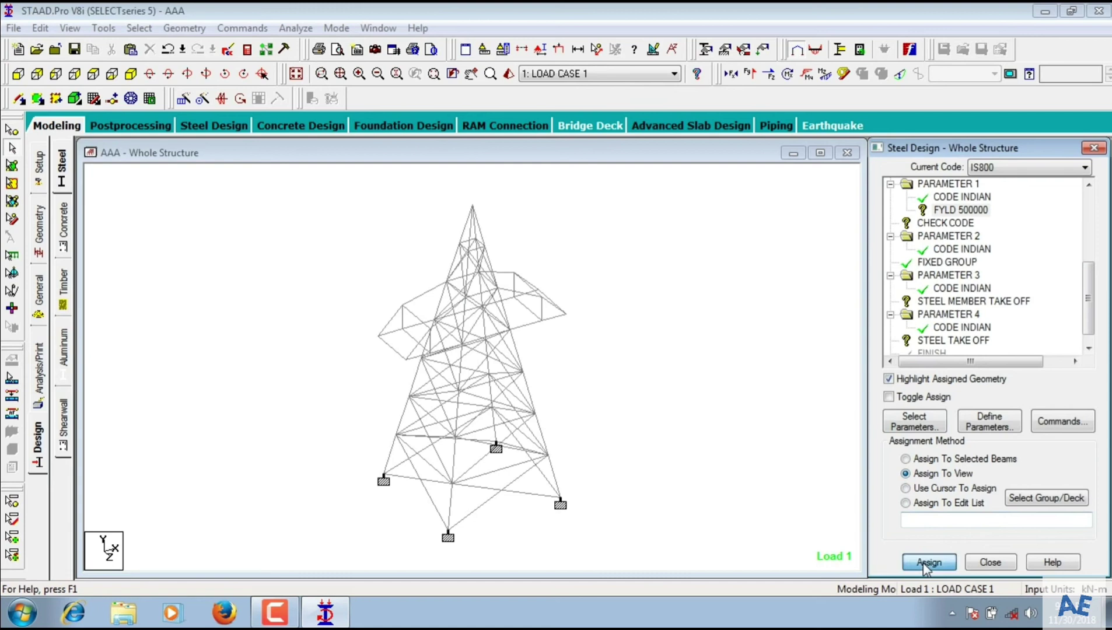
pyautogui.click(990, 400)
# Assign the CHECK CODE command to all members in the view.
pyautogui.click(929, 224)
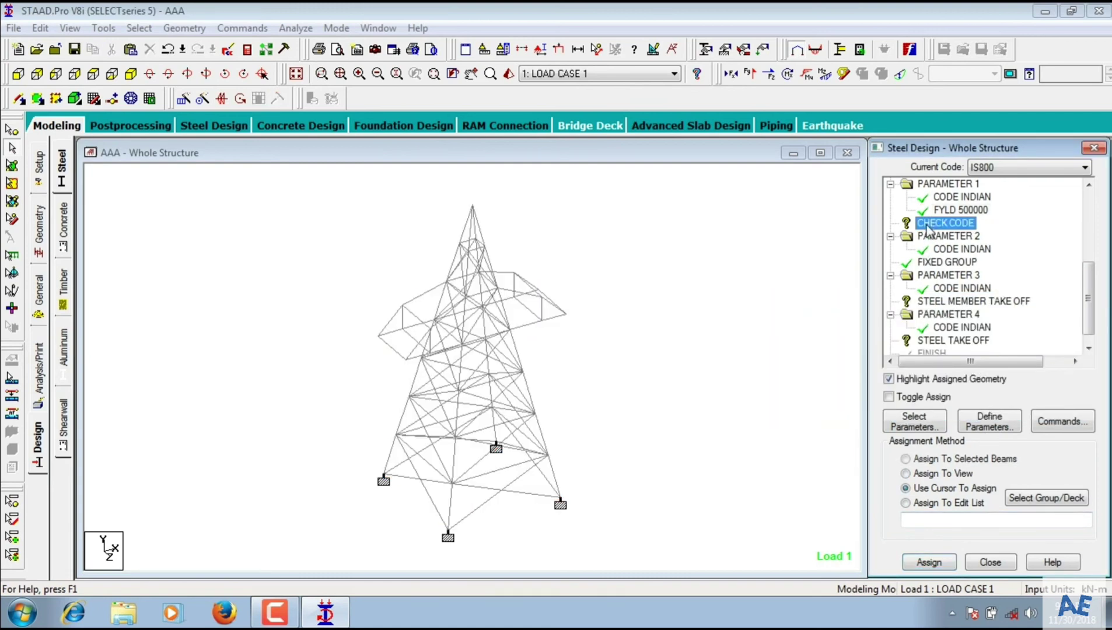
pyautogui.click(930, 474)
pyautogui.click(918, 564)
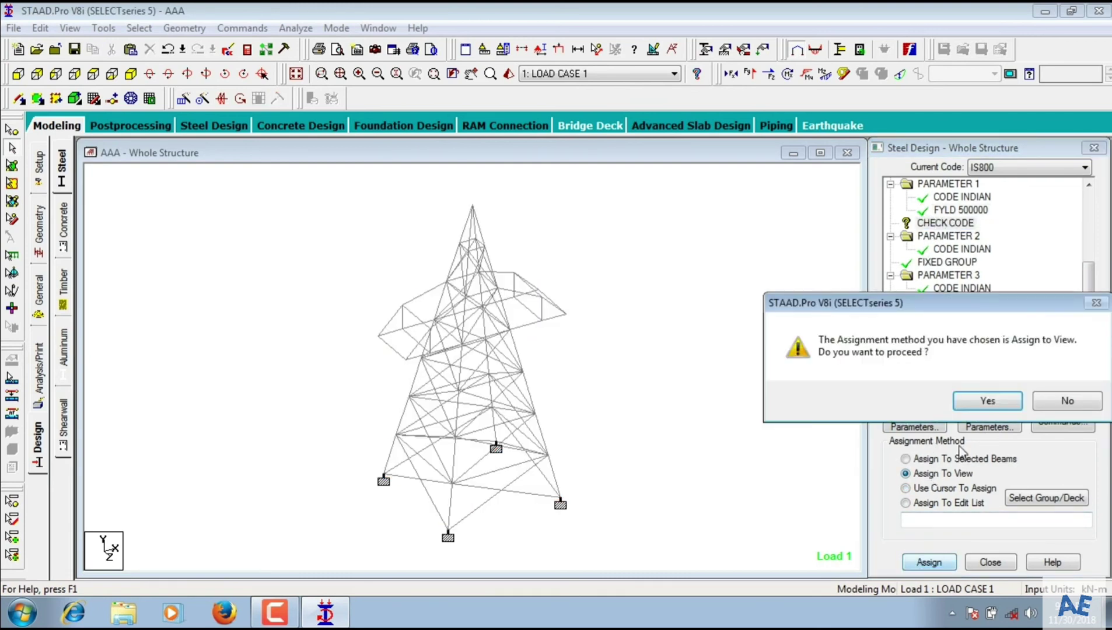
pyautogui.click(989, 401)
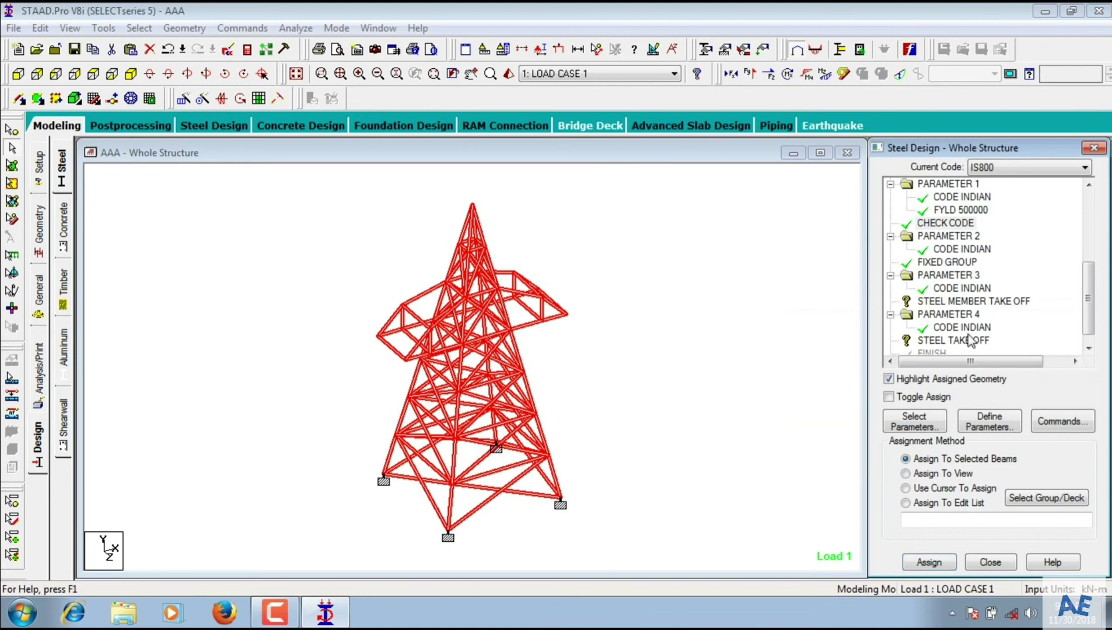
# Assign the STEEL MEMBER TAKE OFF command to all members in the view.
pyautogui.click(938, 302)
pyautogui.click(907, 474)
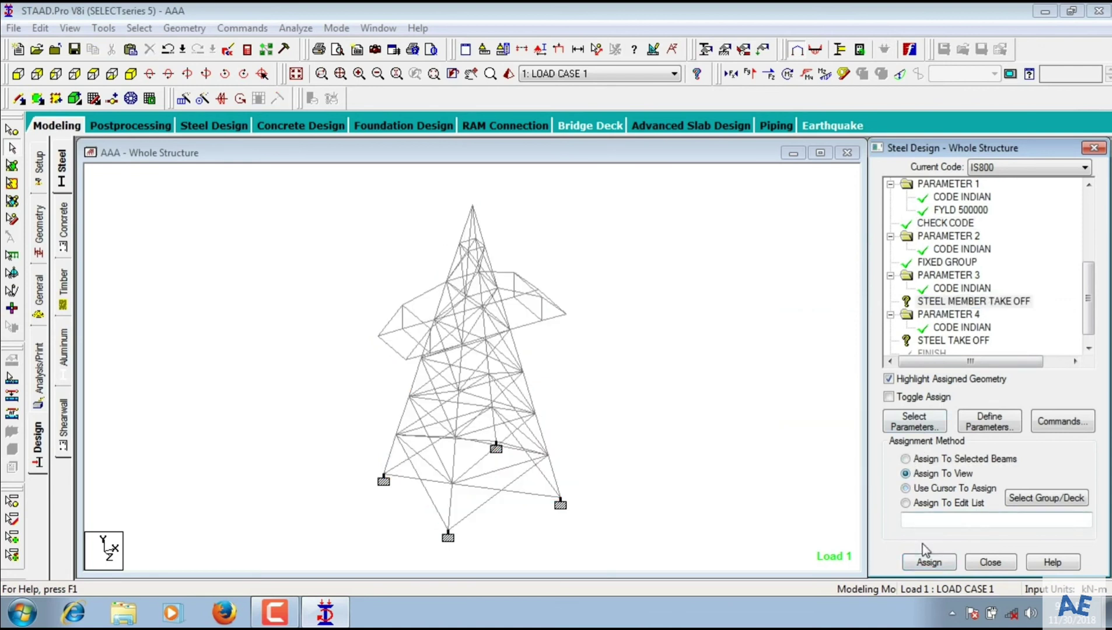
pyautogui.click(927, 562)
pyautogui.click(917, 397)
# Assign the STEEL TAKE OFF command to all members in the view.
pyautogui.click(953, 342)
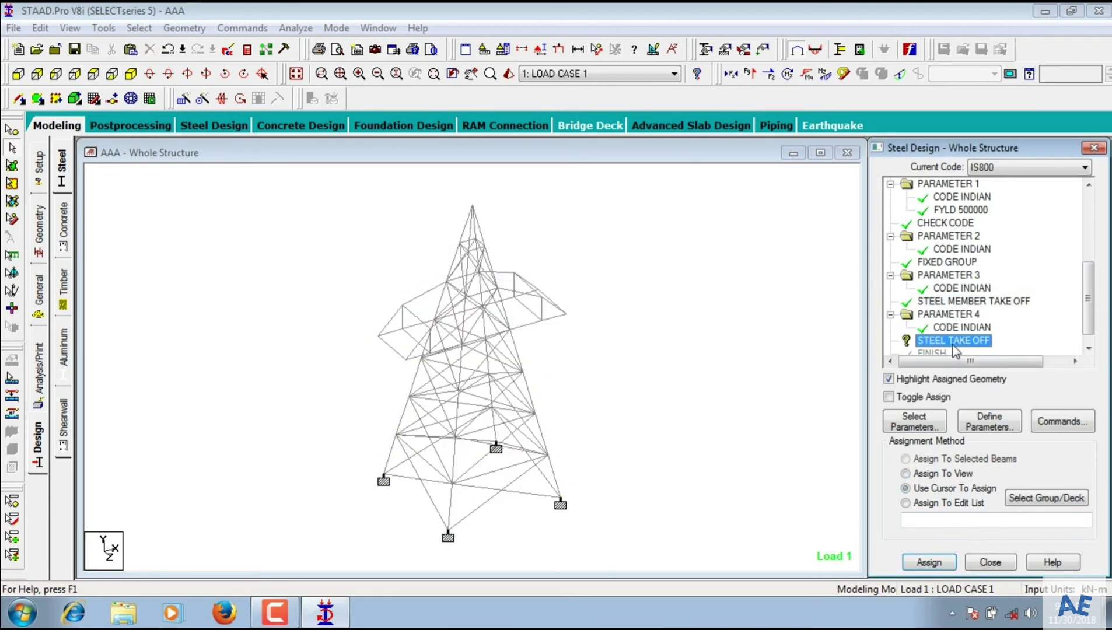
pyautogui.click(929, 562)
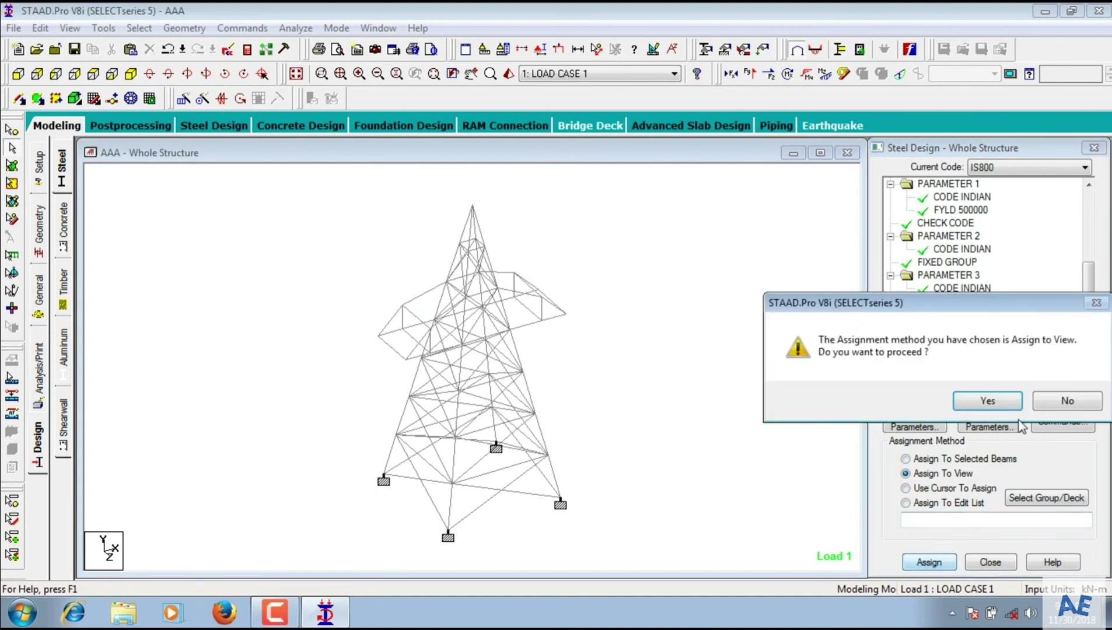
pyautogui.click(987, 402)
pyautogui.scroll(-1, 1088, 327)
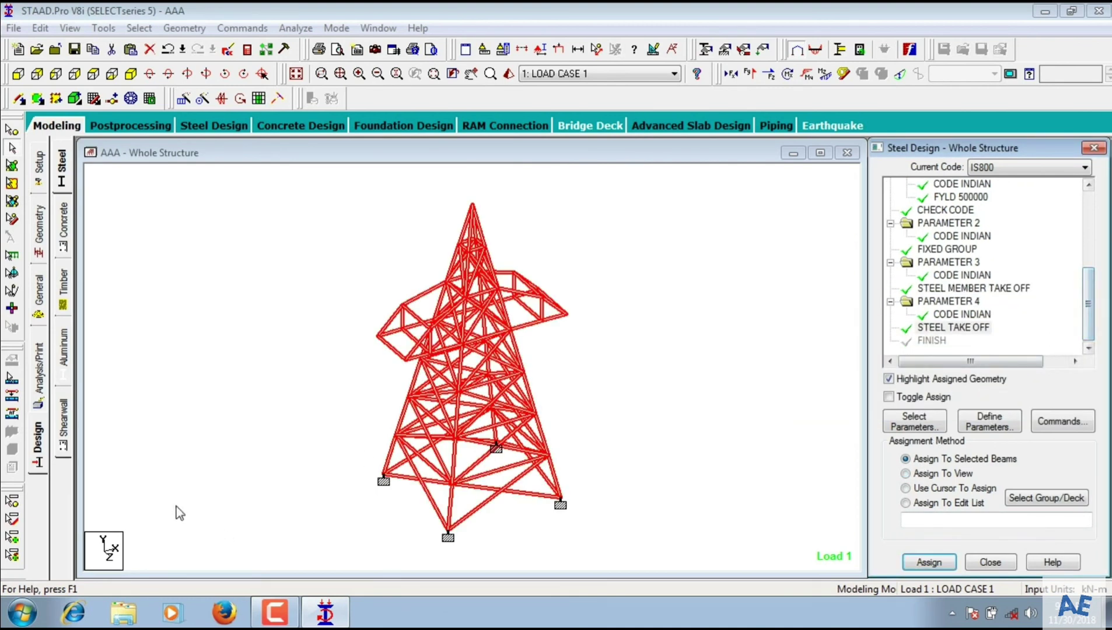
# Add a second Perform Analysis command with No Print after the steel design commands.
pyautogui.click(40, 364)
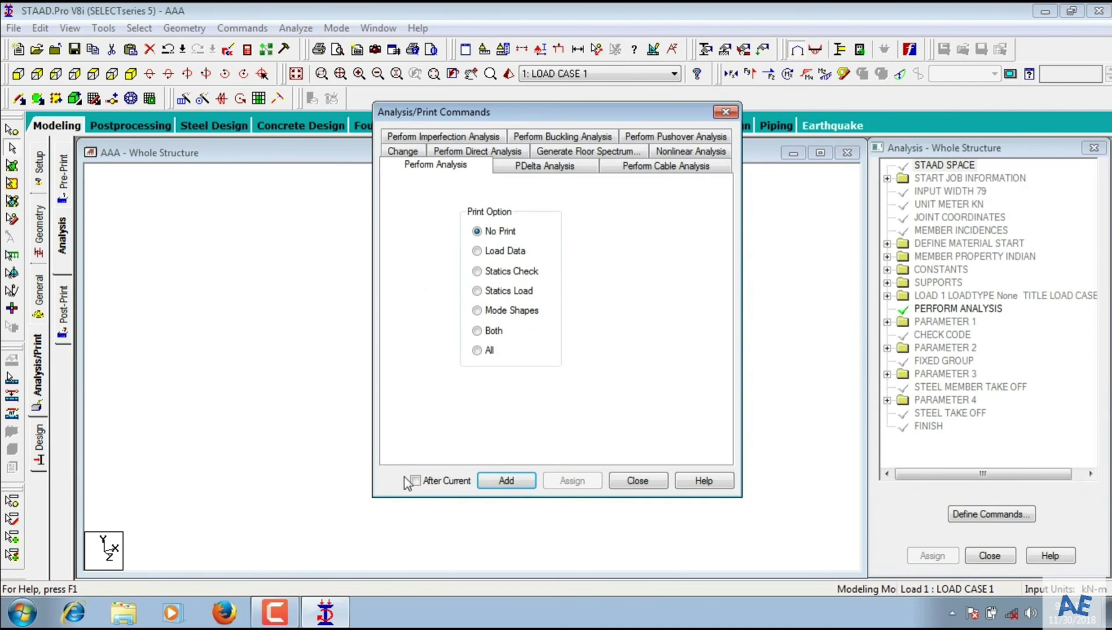
pyautogui.click(486, 483)
pyautogui.click(637, 480)
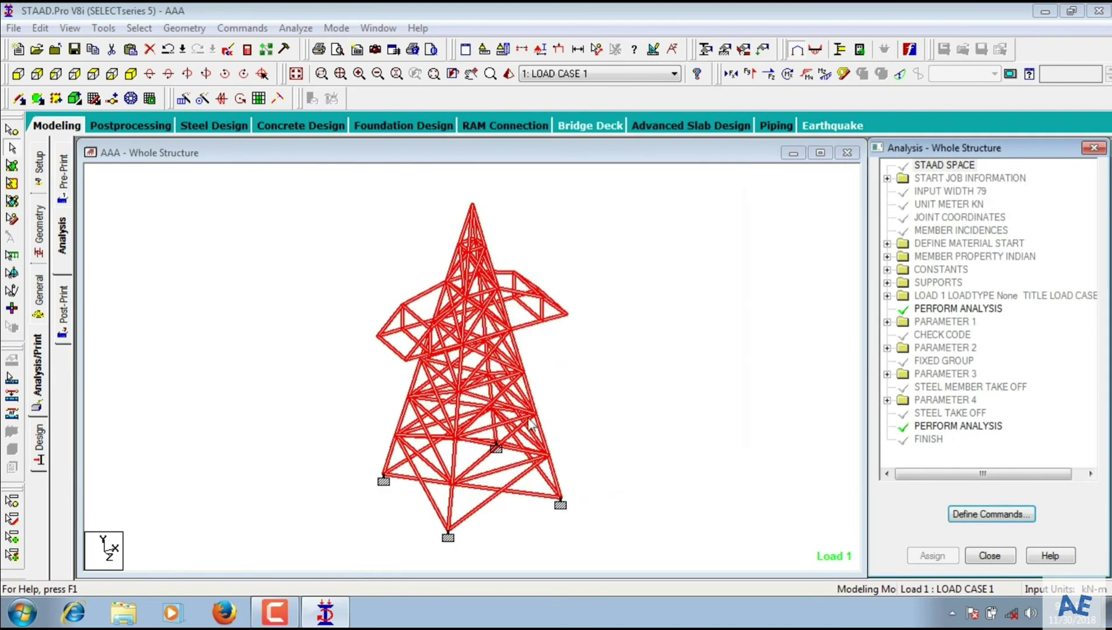
# Save the structure, run the analysis with the steel design, and go to post-processing mode.
pyautogui.click(294, 29)
pyautogui.click(321, 46)
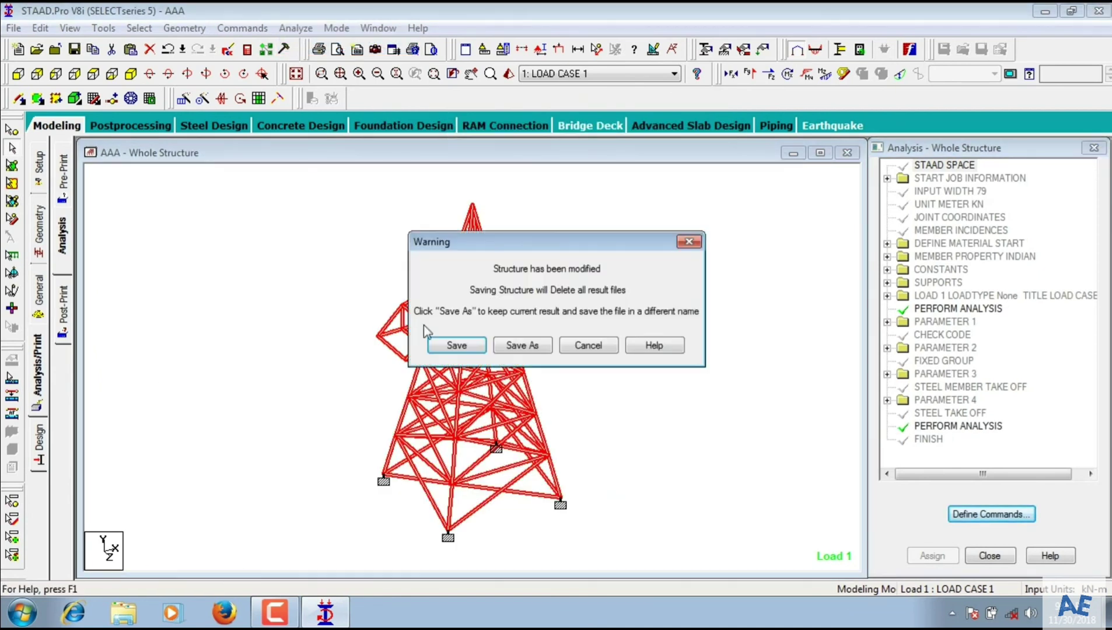
pyautogui.click(455, 348)
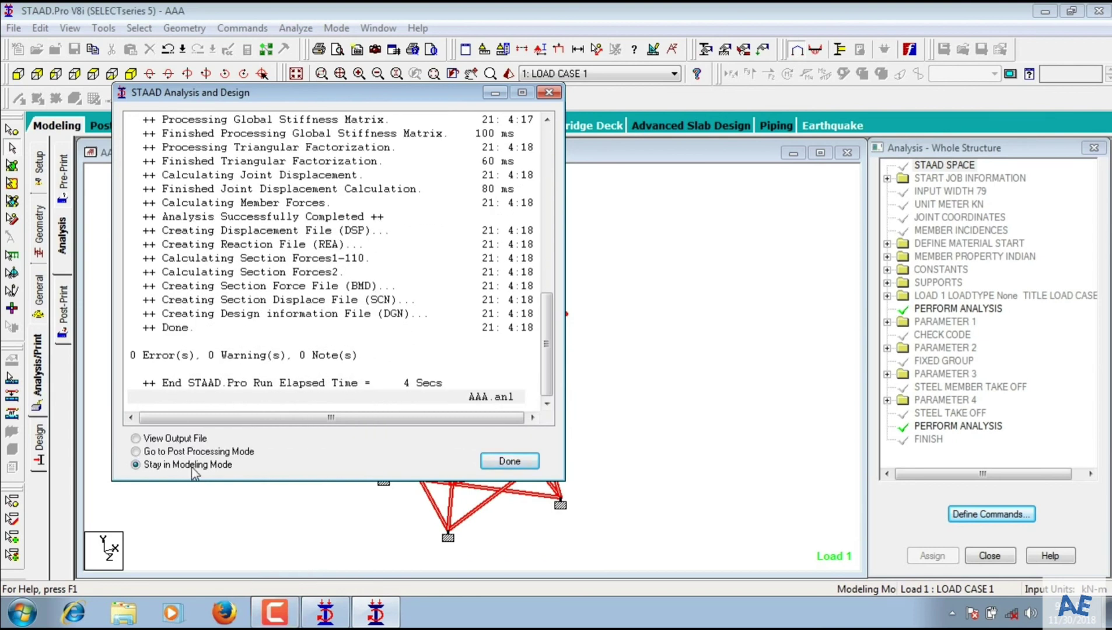
pyautogui.click(172, 452)
pyautogui.click(498, 461)
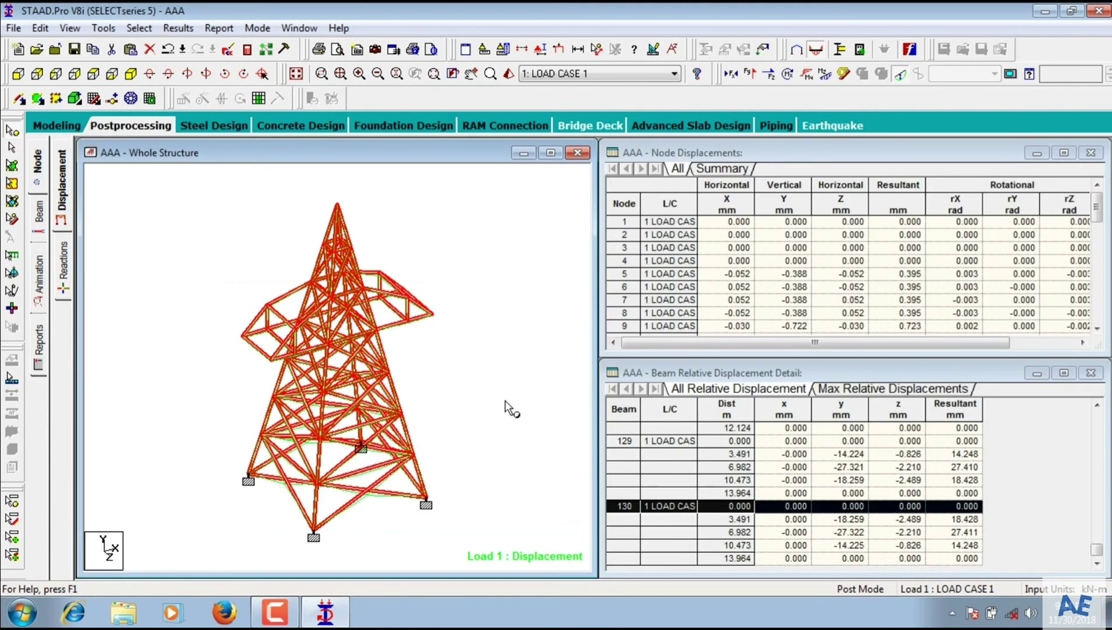
# Open the beam force results and view the steel design check of beam 84, the diagonal at the tower's base.
pyautogui.click(38, 213)
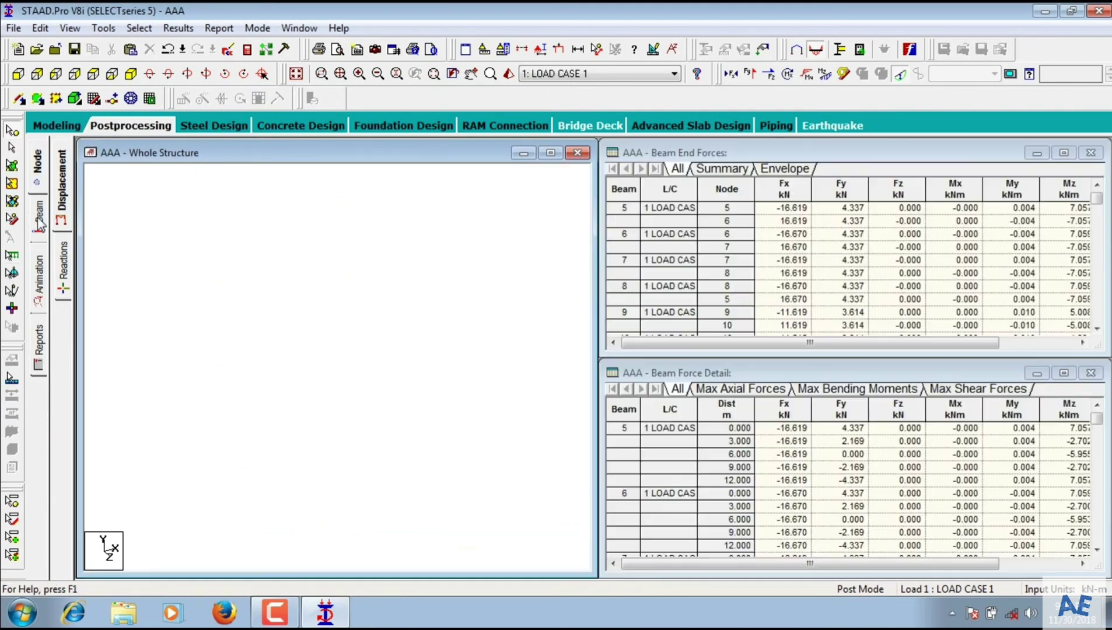
pyautogui.click(827, 71)
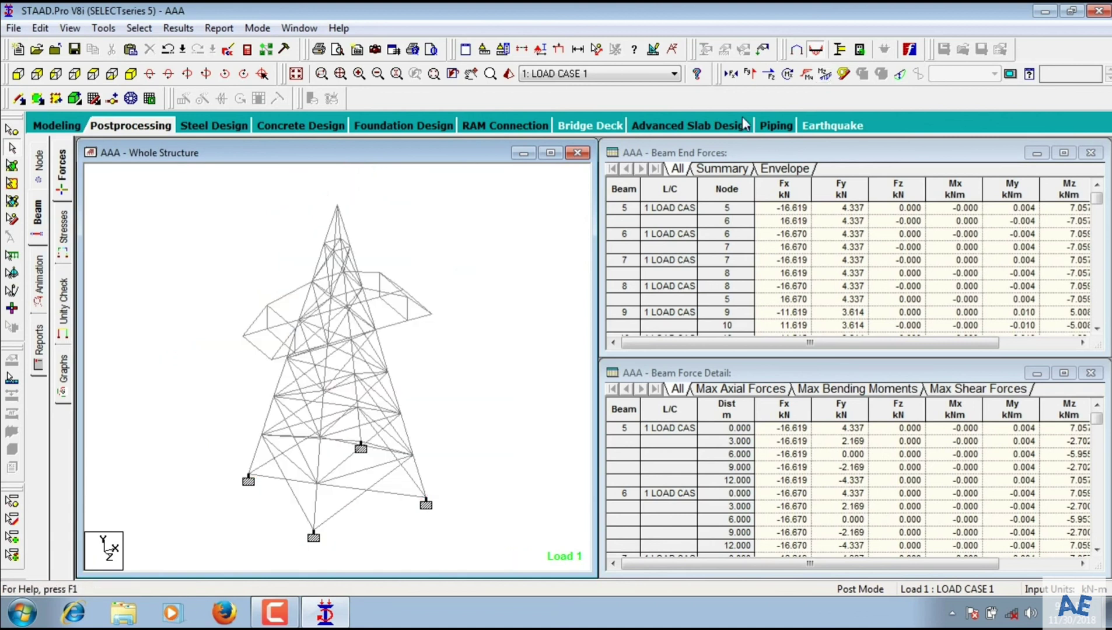
pyautogui.click(324, 268)
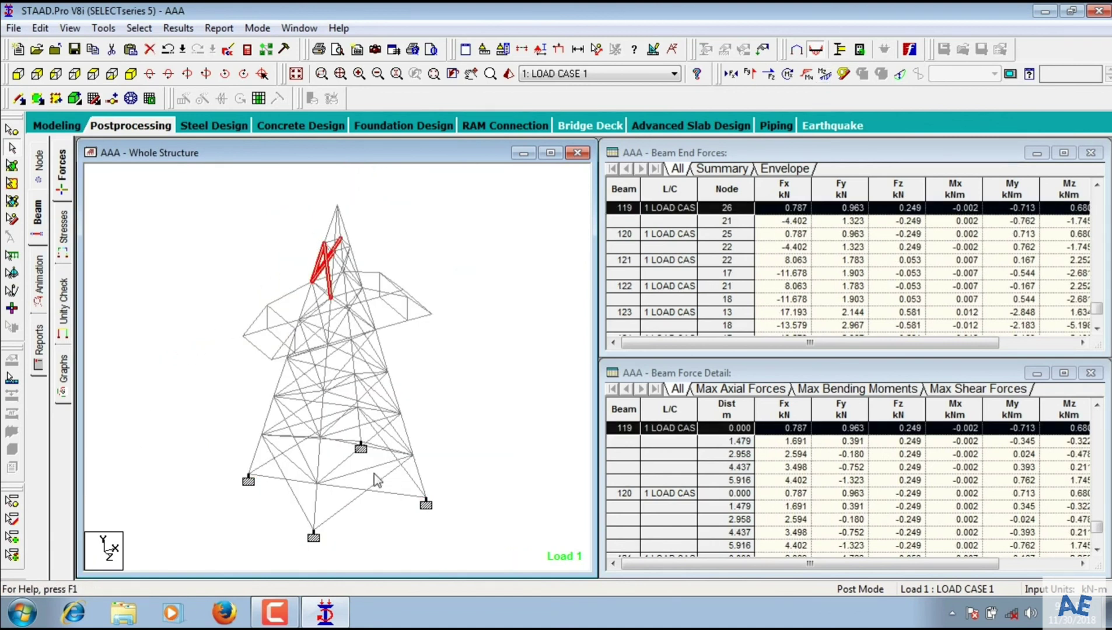
pyautogui.click(349, 499)
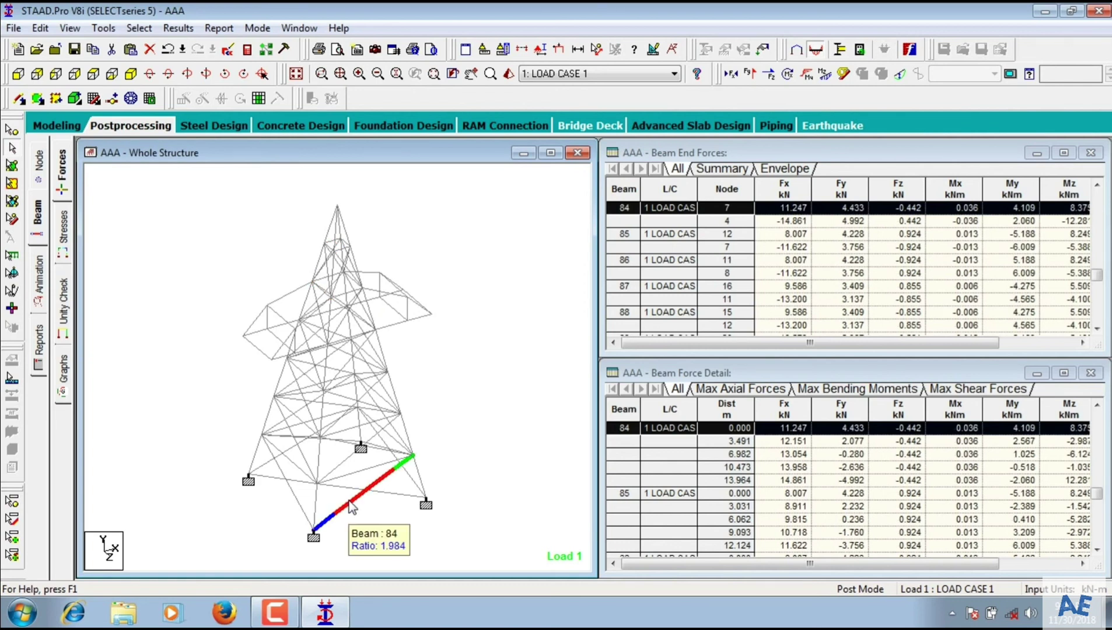
pyautogui.click(330, 486)
pyautogui.doubleClick(341, 513)
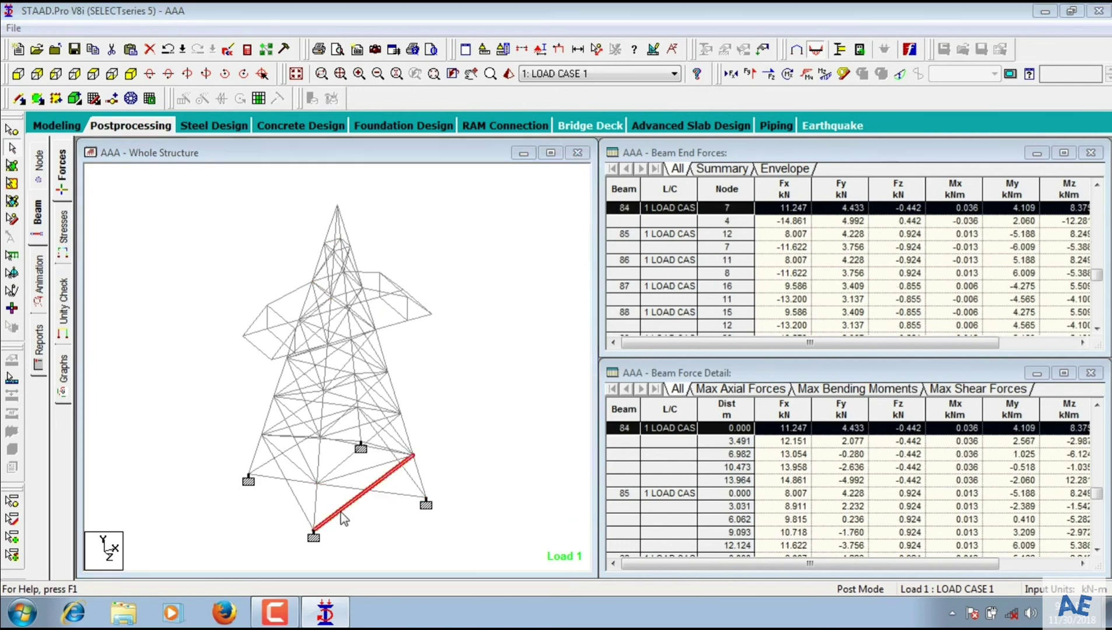
pyautogui.click(708, 143)
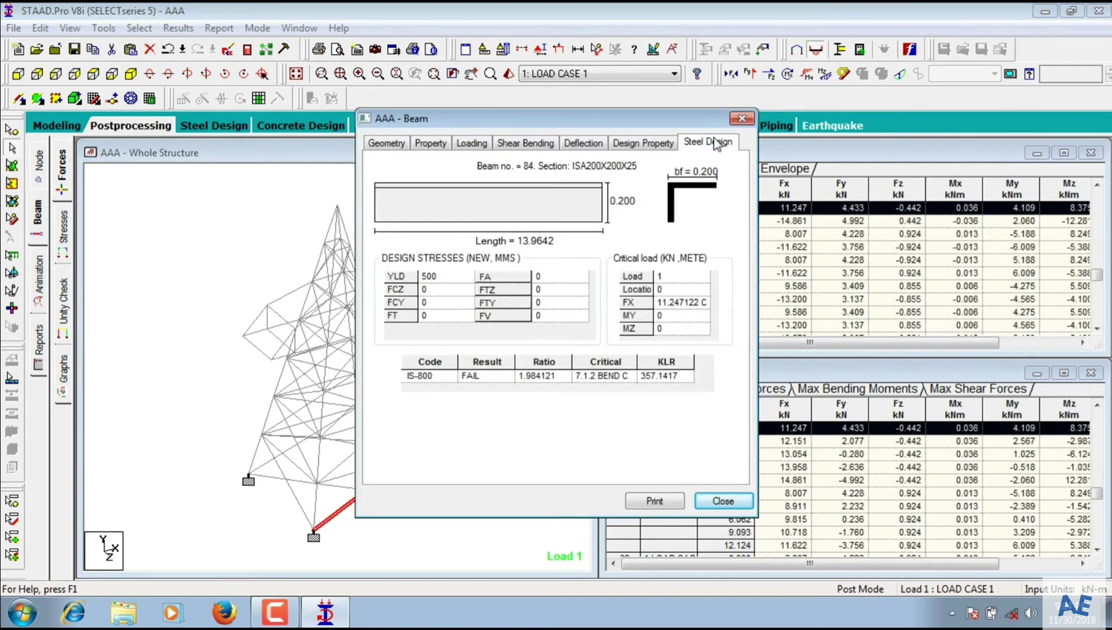
# Review beam 84's design properties, deflection, shear bending, loading, section property and geometry, and close its details.
pyautogui.click(634, 146)
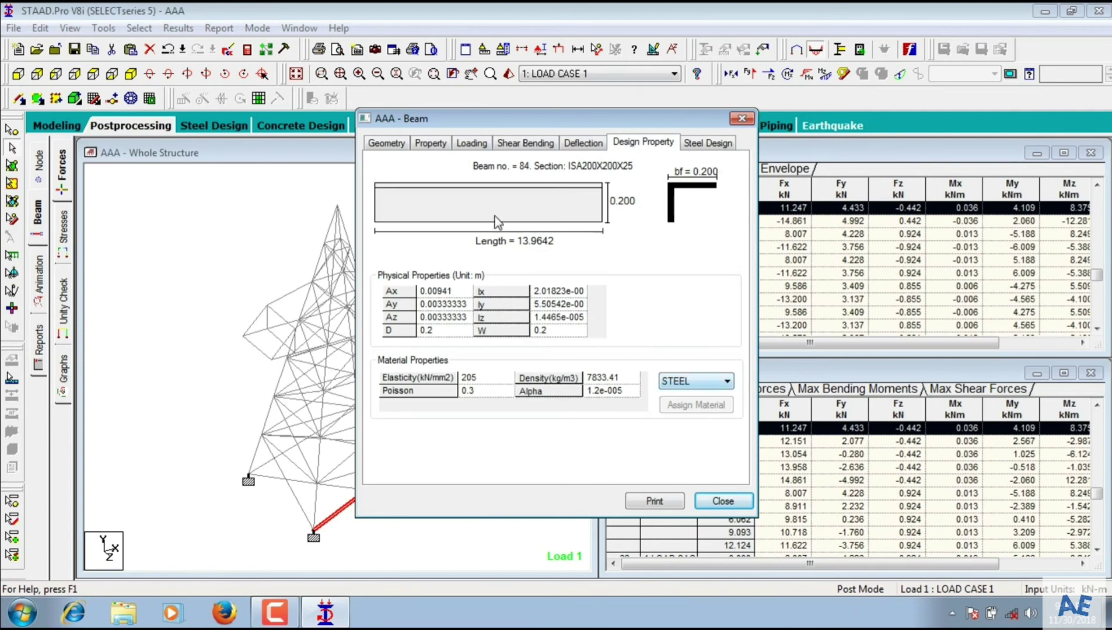
pyautogui.click(577, 145)
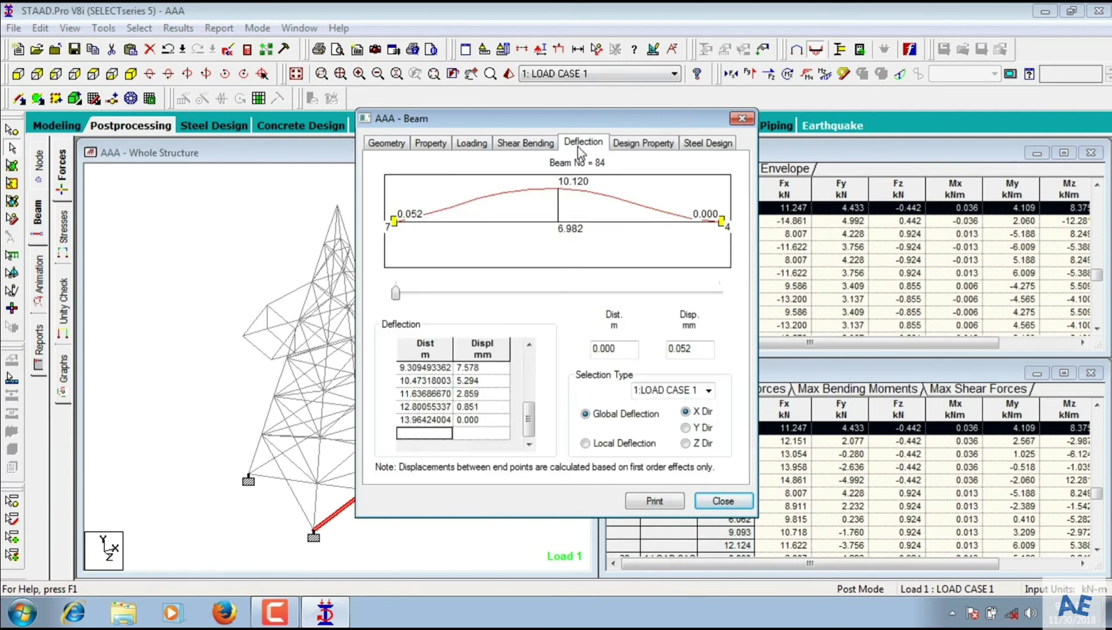
pyautogui.click(497, 147)
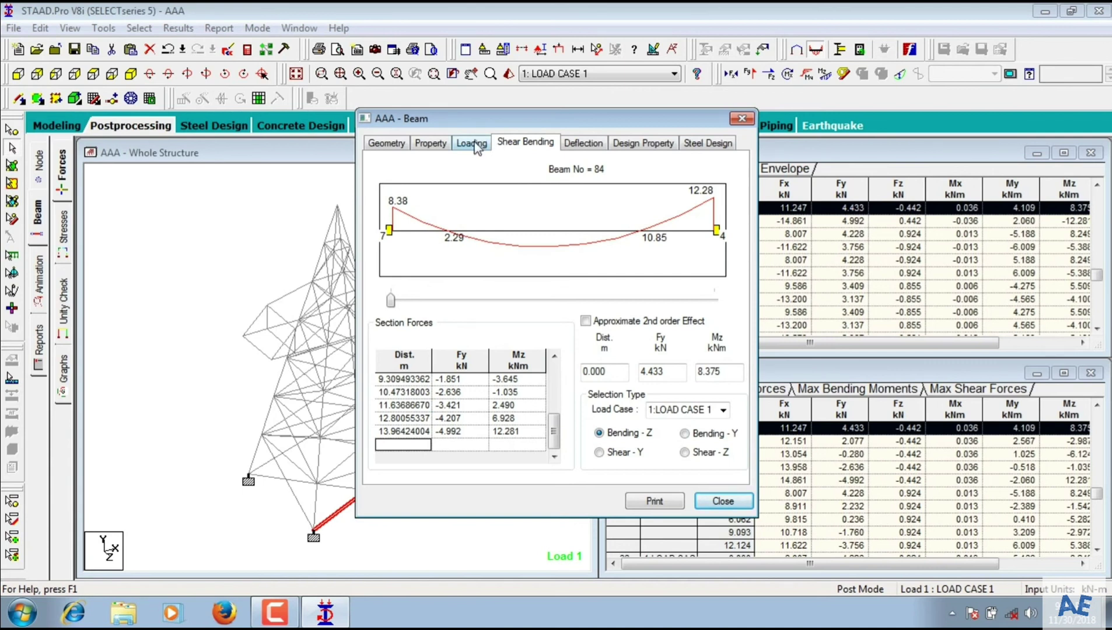
pyautogui.click(477, 147)
pyautogui.click(433, 146)
pyautogui.click(386, 146)
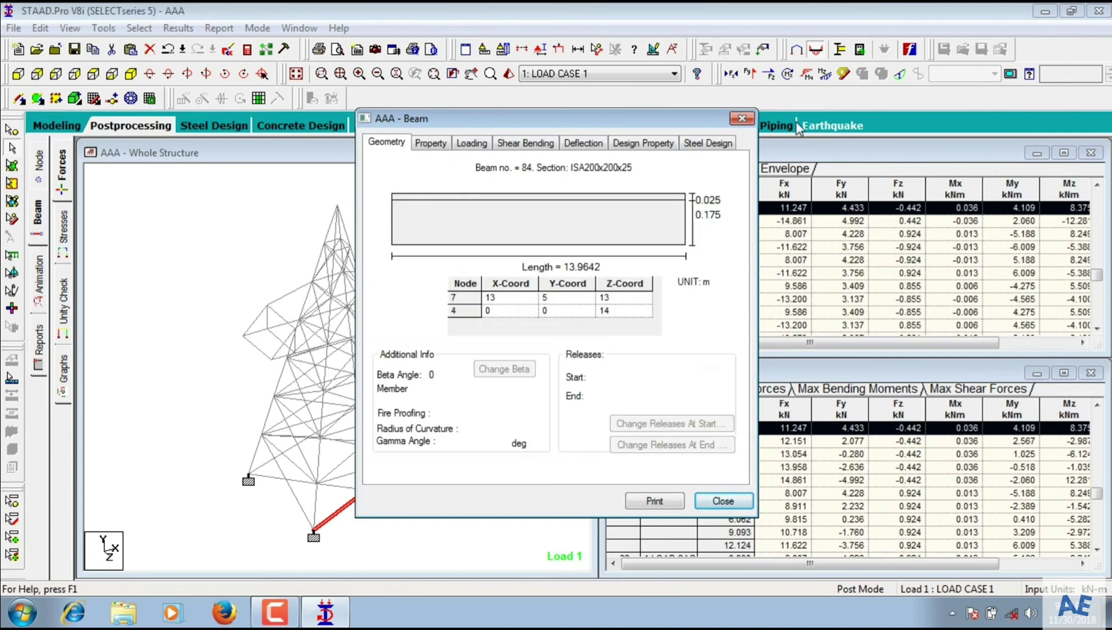
pyautogui.click(741, 118)
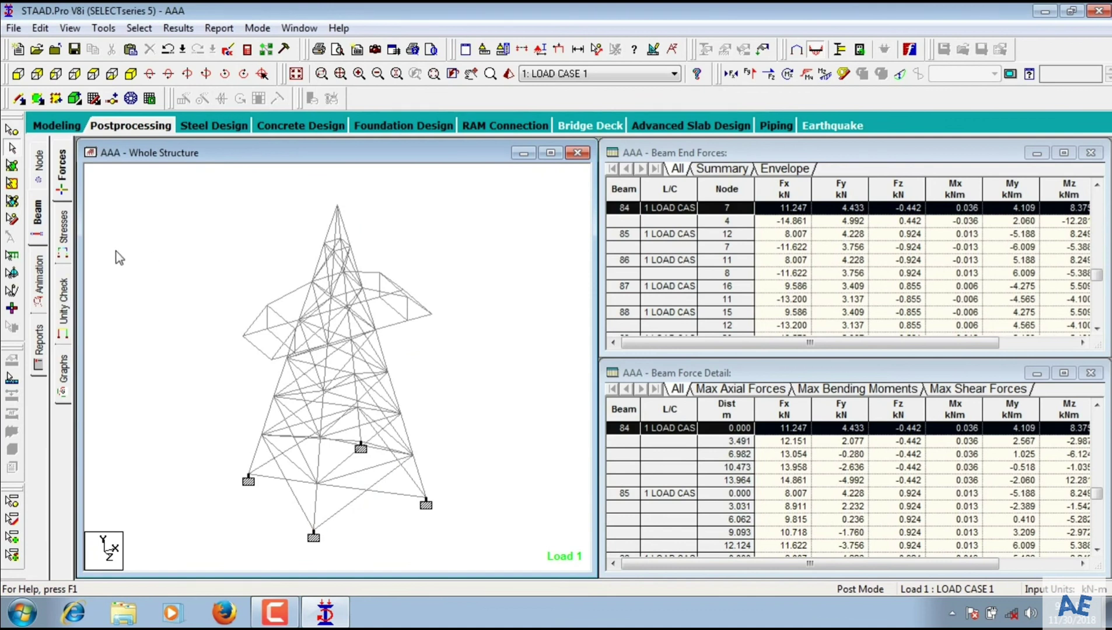
# View the beam stress results and show the 3D stress contour of beam 84, closing the section plane settings.
pyautogui.click(62, 228)
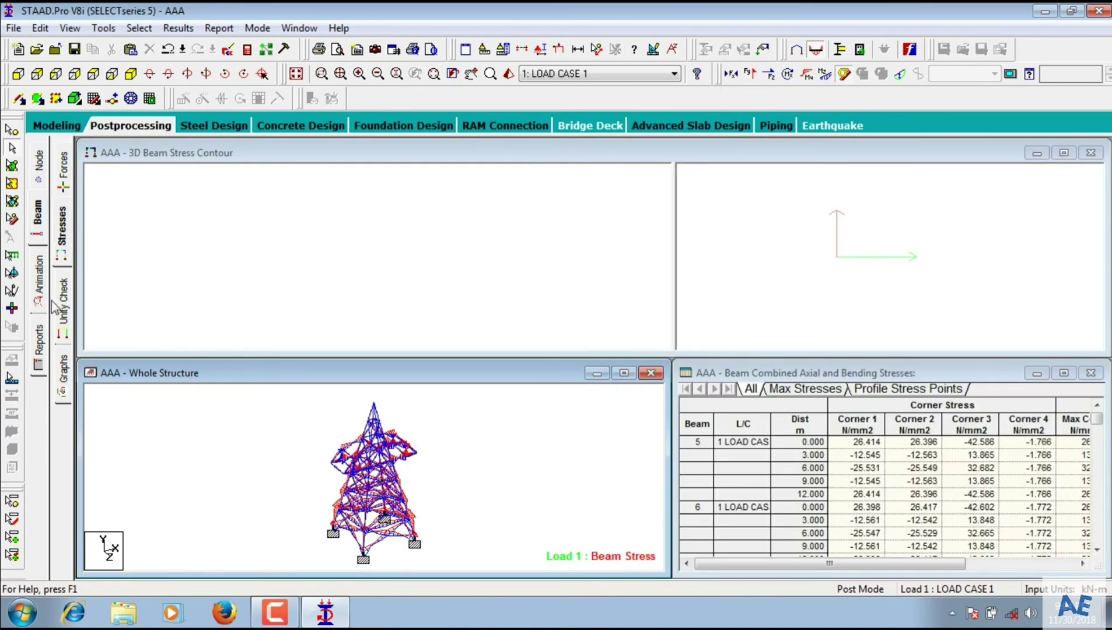
pyautogui.click(65, 315)
pyautogui.click(63, 230)
pyautogui.click(67, 189)
pyautogui.click(61, 233)
pyautogui.click(379, 543)
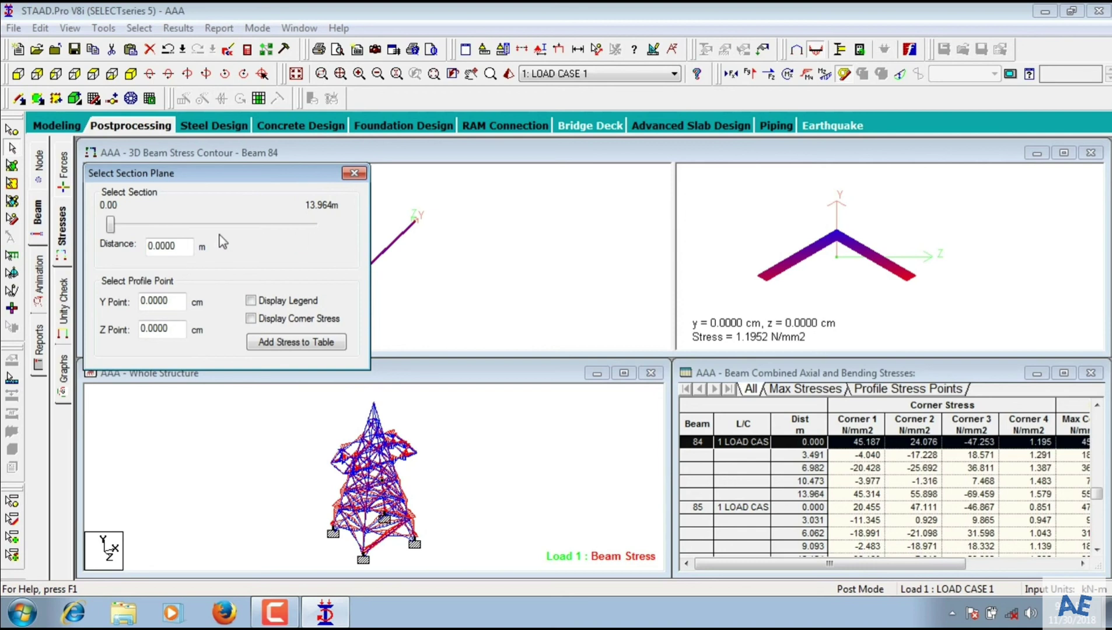
pyautogui.click(354, 173)
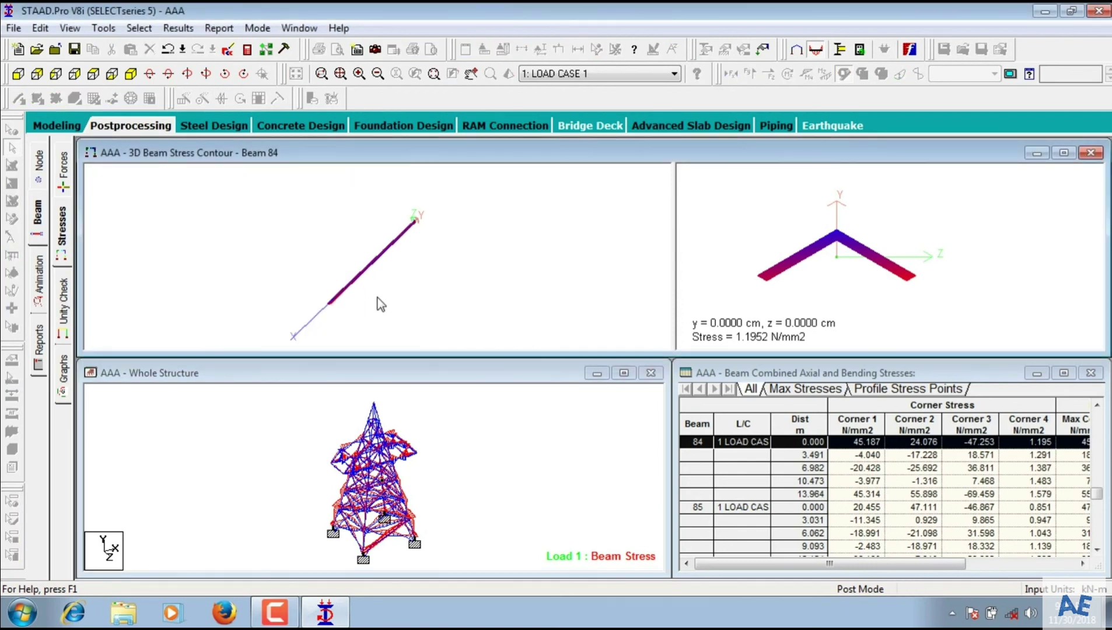
# Open the analysis output file and read through it to the IS-800 code checking section.
pyautogui.click(247, 50)
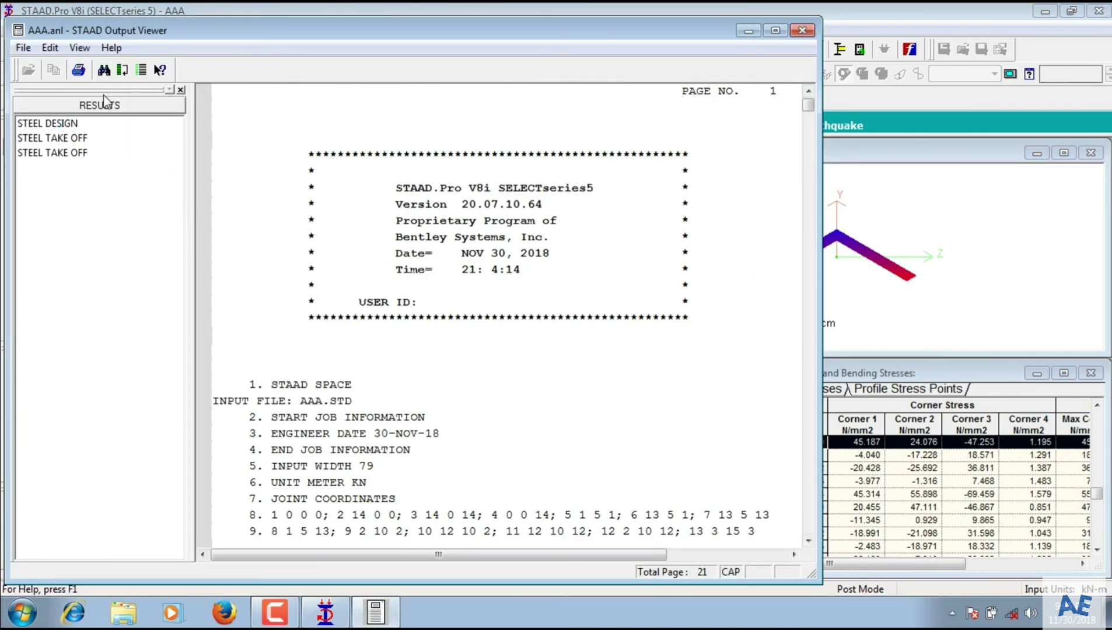
pyautogui.click(808, 542)
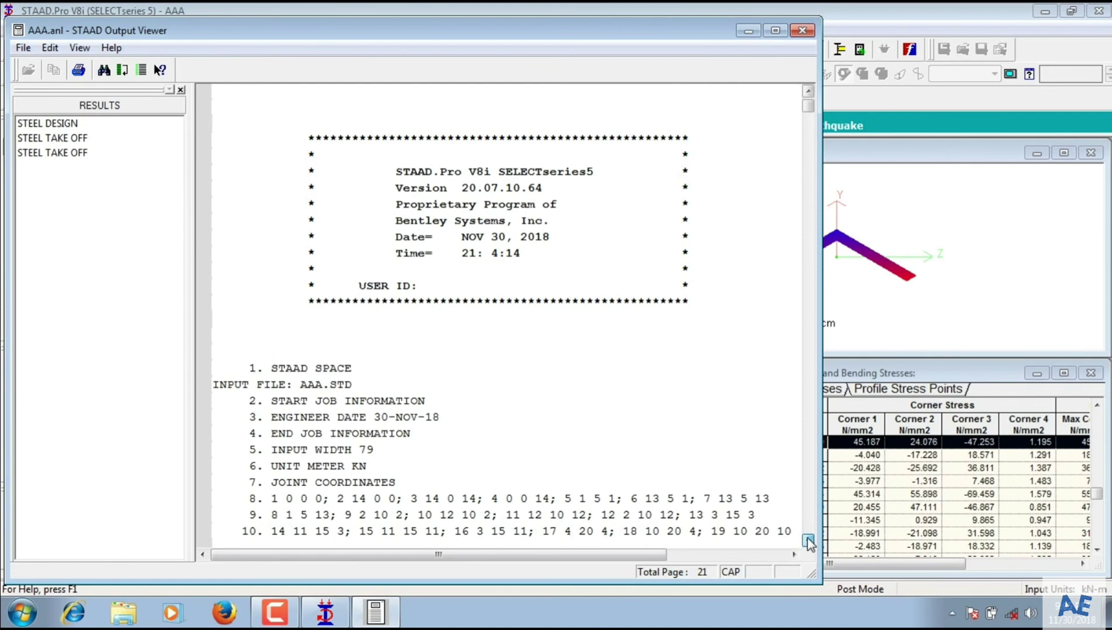
pyautogui.click(809, 542)
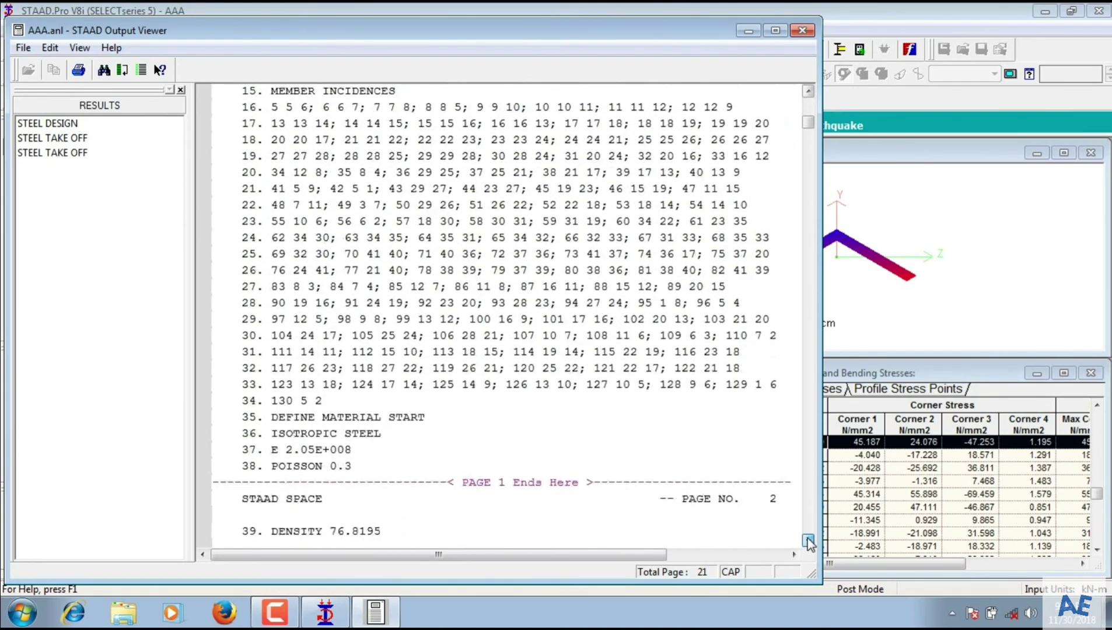
pyautogui.click(809, 542)
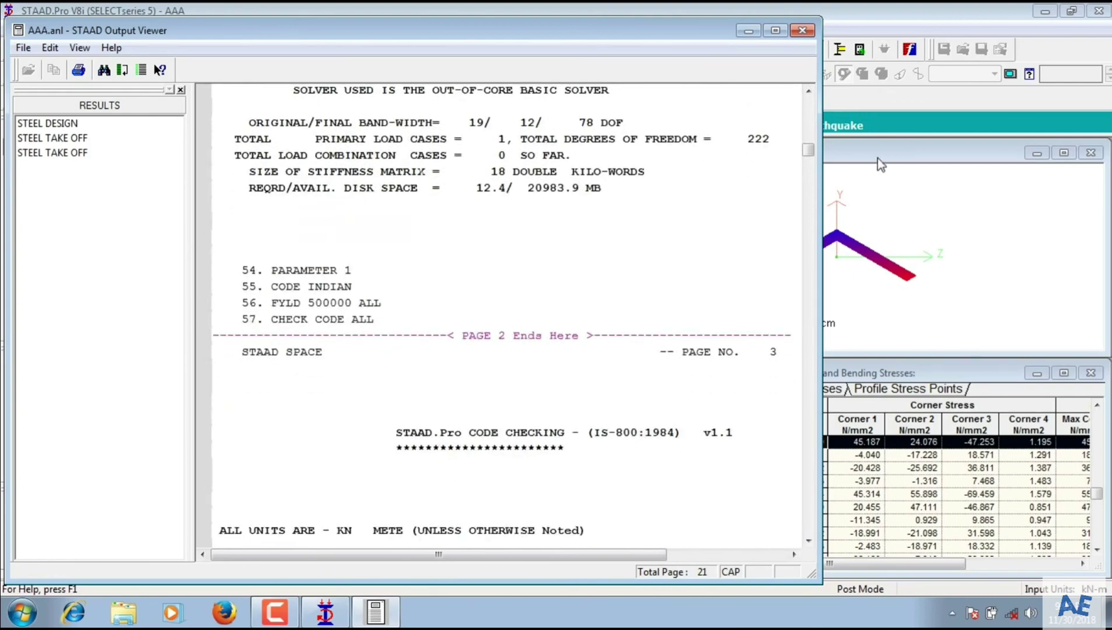
pyautogui.moveTo(809, 150)
pyautogui.mouseDown()
pyautogui.moveTo(787, 348)
pyautogui.moveTo(794, 477)
pyautogui.moveTo(789, 150)
pyautogui.mouseUp()
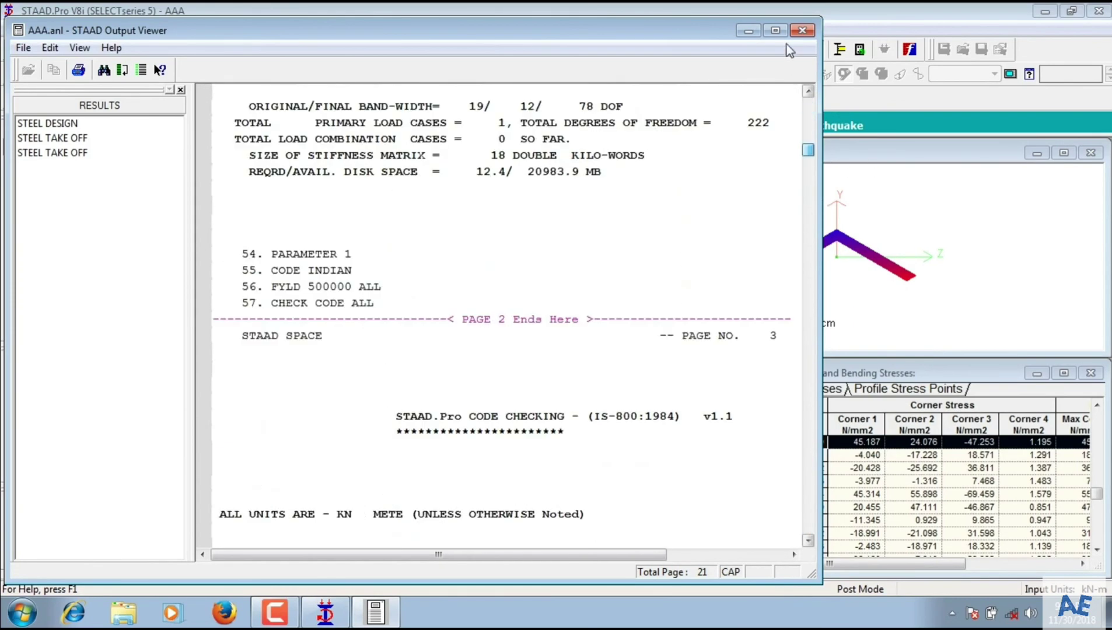